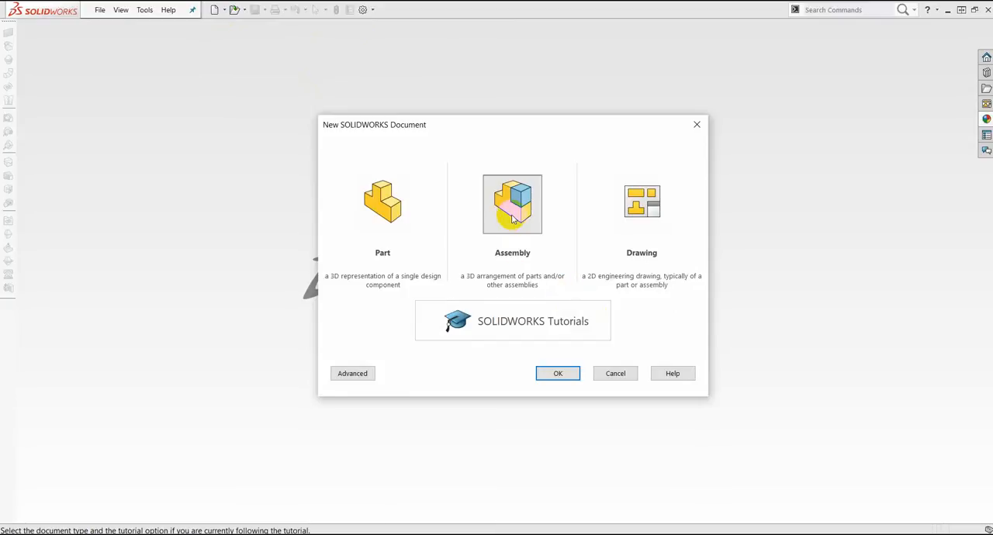
# Step: Create a new assembly document and place the body part as its first component
pyautogui.click(572, 373)
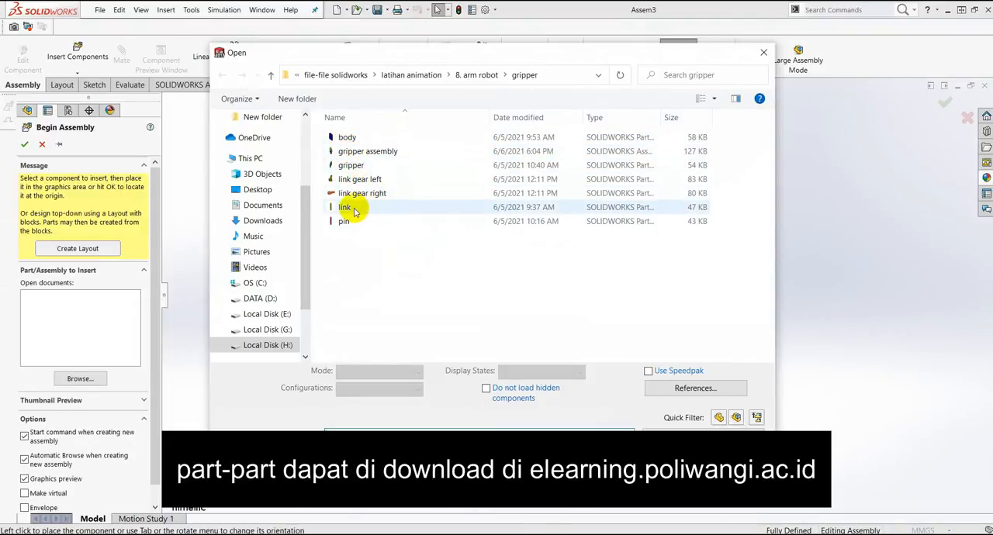
pyautogui.click(346, 138)
pyautogui.click(671, 449)
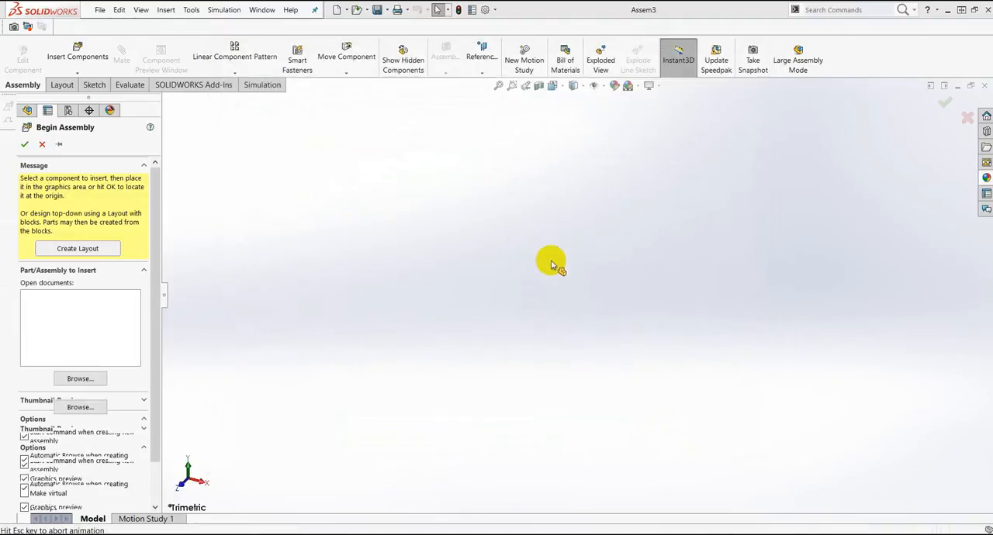
pyautogui.click(553, 289)
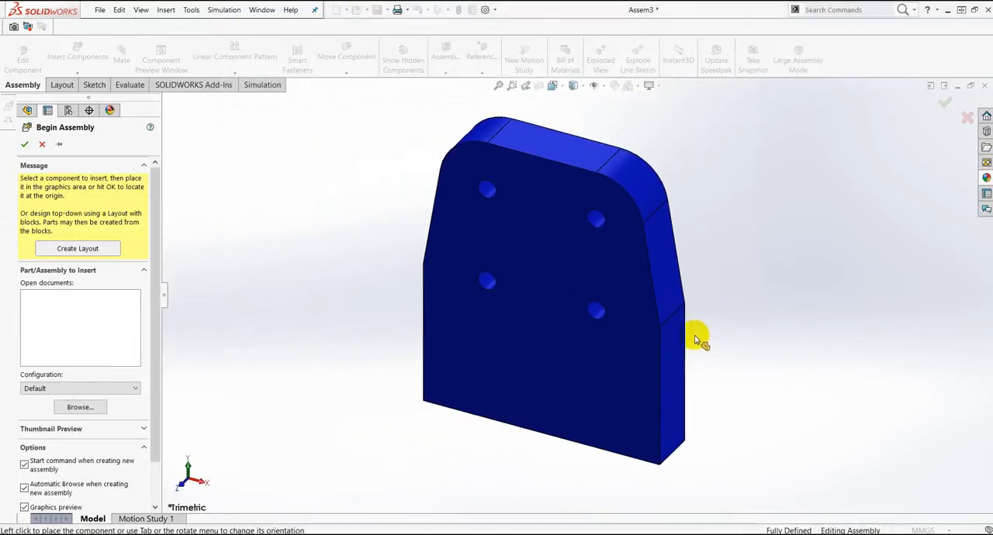
# Step: Open the gripper, link gear left, link gear right, link and pin parts together for insertion into the assembly
pyautogui.click(108, 74)
pyautogui.click(97, 84)
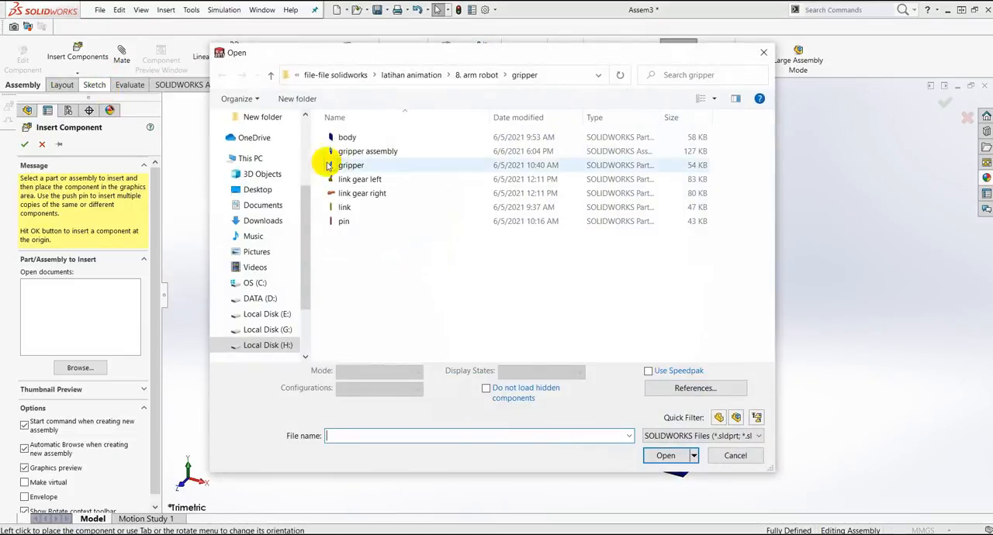
pyautogui.click(360, 167)
pyautogui.keyDown('ctrl'); pyautogui.click(359, 179); pyautogui.keyUp('ctrl')
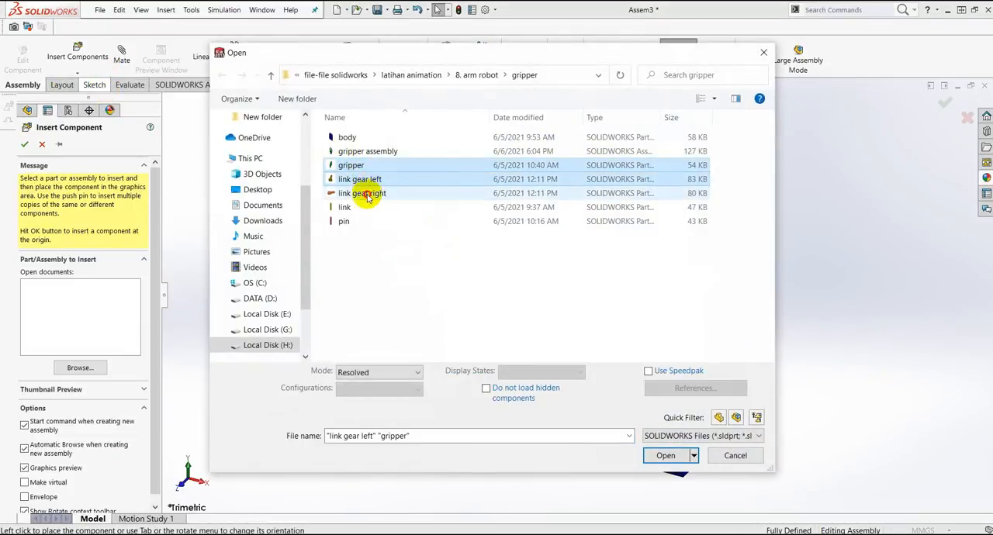
pyautogui.keyDown('ctrl'); pyautogui.click(362, 193); pyautogui.keyUp('ctrl')
pyautogui.keyDown('ctrl'); pyautogui.click(344, 207); pyautogui.keyUp('ctrl')
pyautogui.keyDown('ctrl'); pyautogui.click(343, 221); pyautogui.keyUp('ctrl')
pyautogui.click(681, 458)
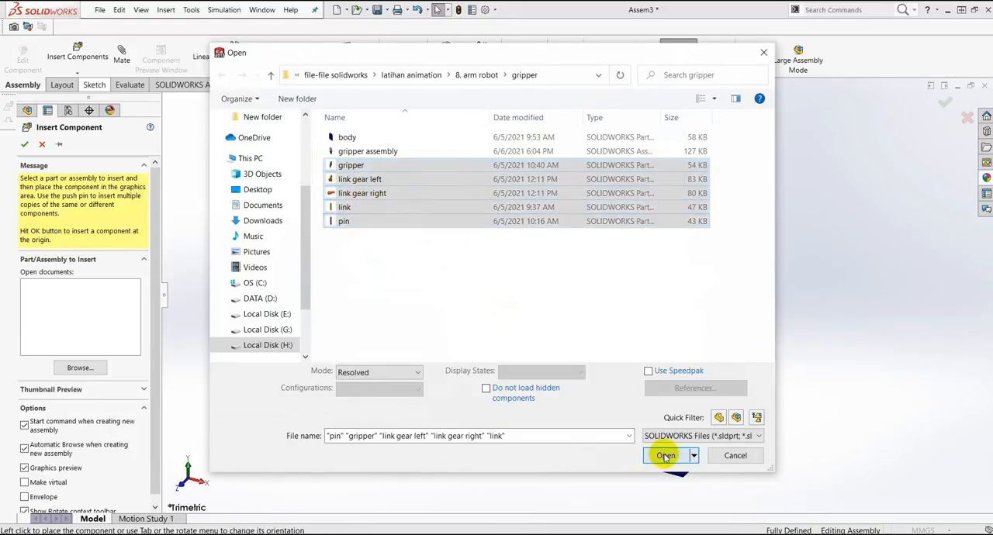
# Step: Place the gripper, link, left link gear, right link gear and pin one after another around the body
pyautogui.click(688, 272)
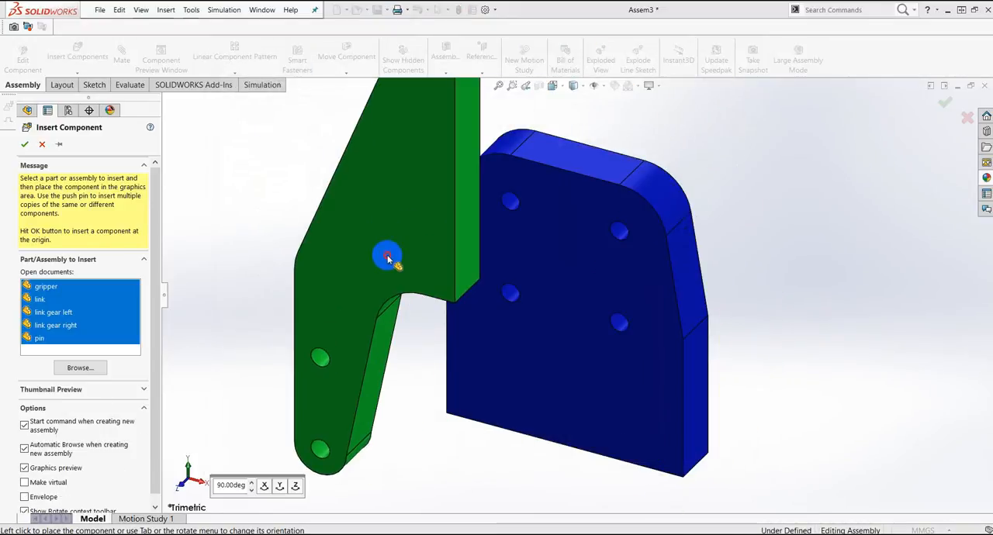
pyautogui.click(722, 296)
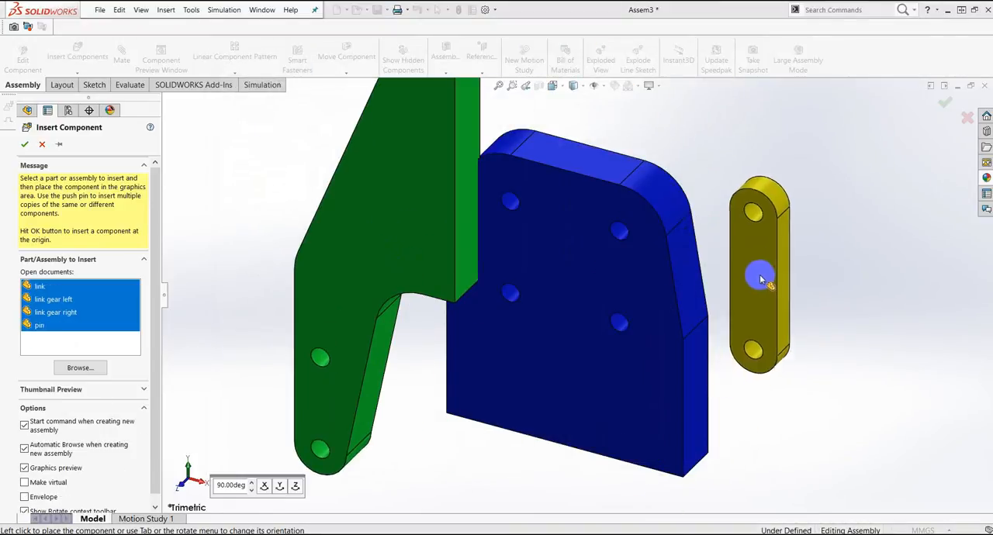
pyautogui.click(826, 310)
pyautogui.click(841, 380)
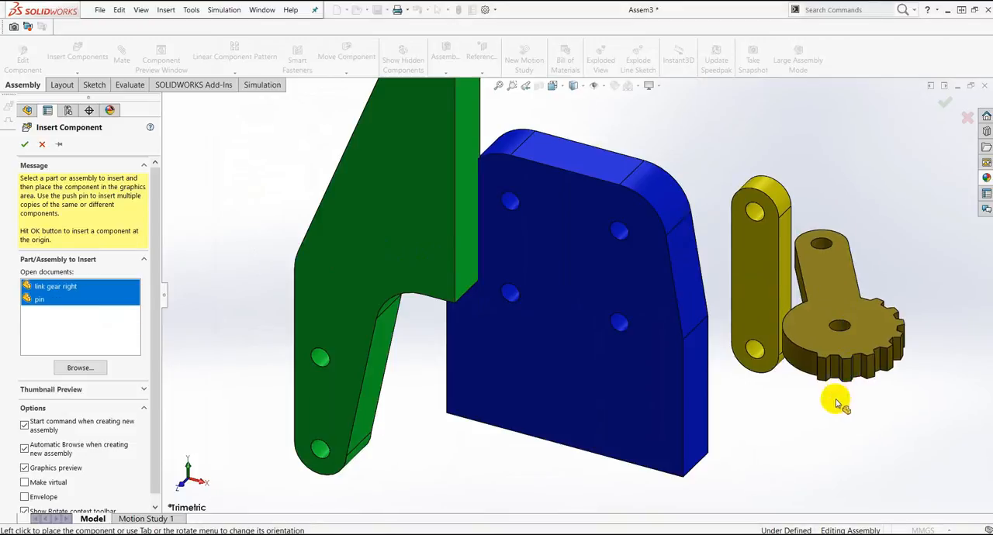
pyautogui.click(842, 378)
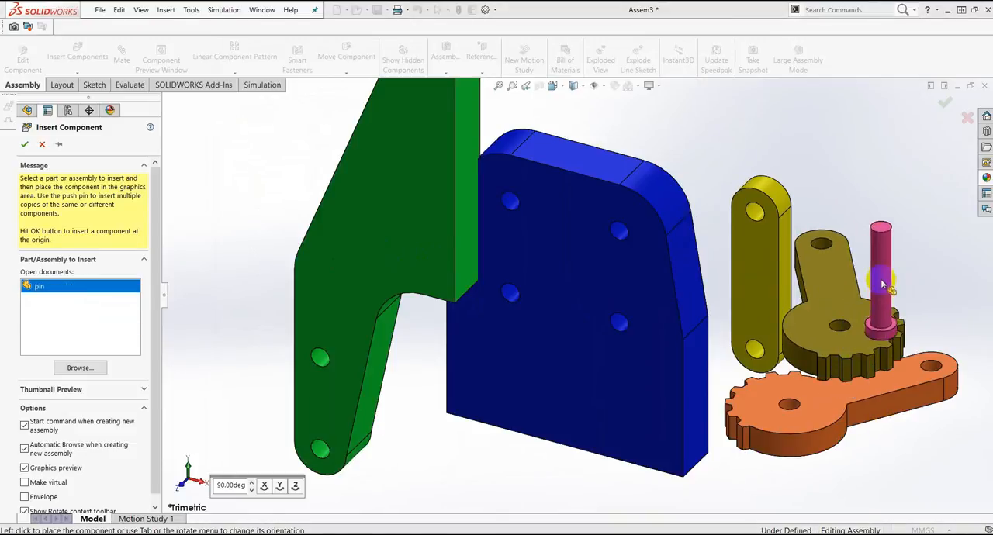
pyautogui.click(898, 251)
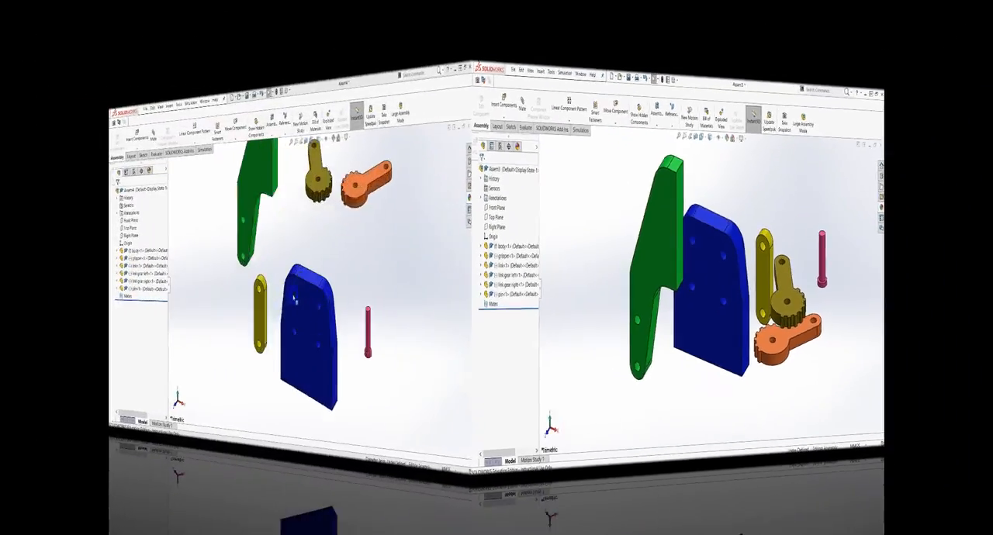
# Step: Mate a flat face of the left link gear coincident with the large flat face of the body
pyautogui.moveTo(490, 324); pyautogui.dragTo(396, 230)
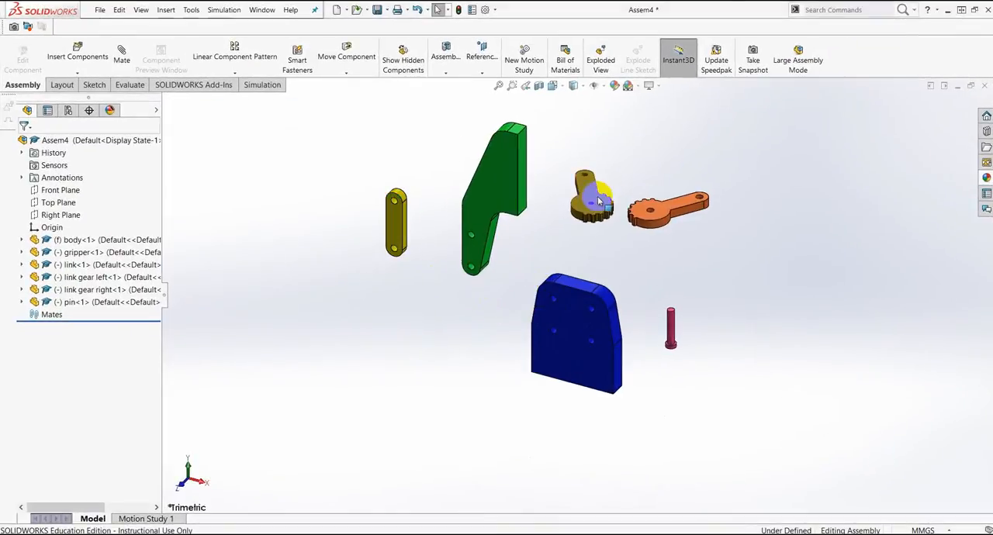
pyautogui.moveTo(598, 201); pyautogui.dragTo(506, 288)
pyautogui.moveTo(543, 322); pyautogui.dragTo(575, 232, button='middle')
pyautogui.scroll(-5, 575, 232)
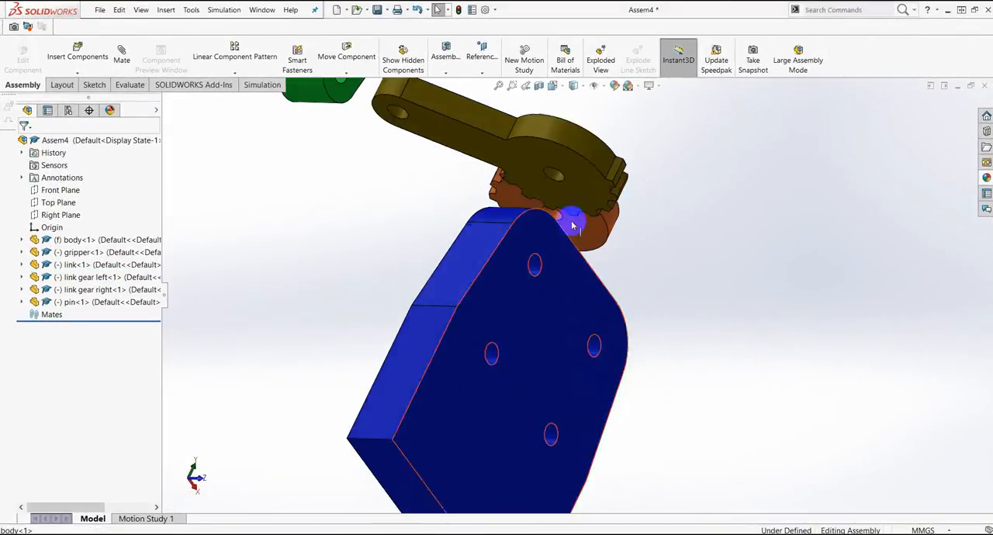
pyautogui.click(122, 55)
pyautogui.click(559, 314)
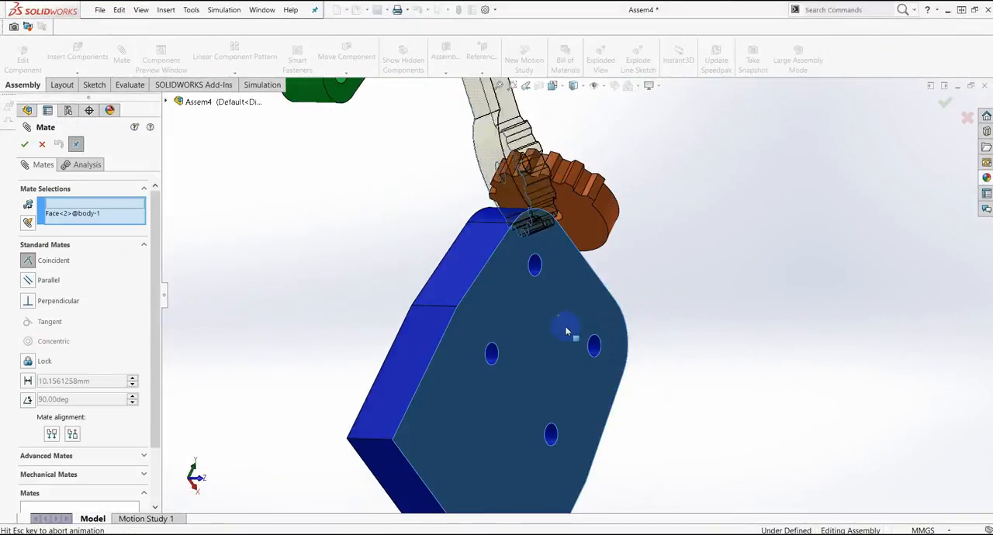
pyautogui.click(809, 395)
# Step: Mate the left link gear's centre hole concentric with the body's lower-left hole
pyautogui.click(515, 177)
pyautogui.click(483, 455)
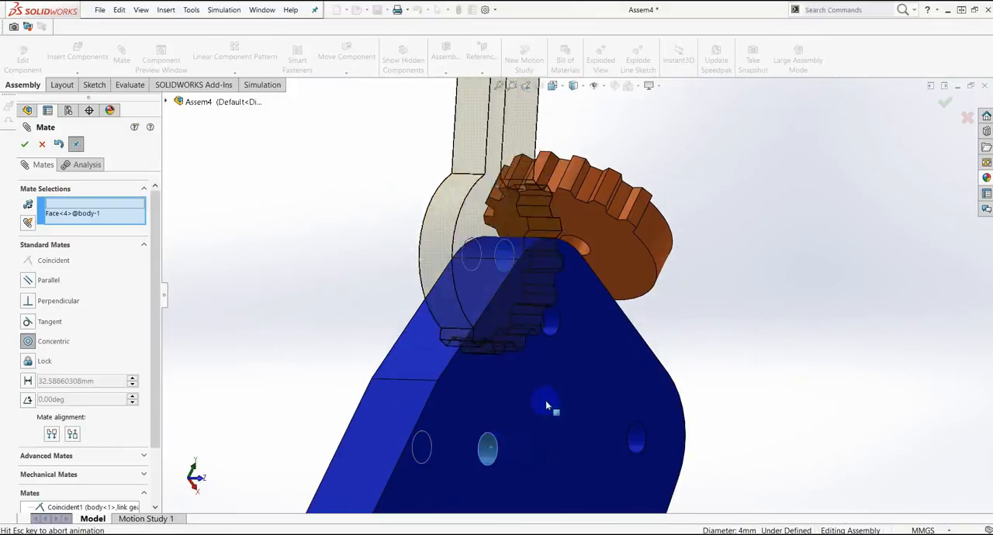
pyautogui.click(864, 479)
# Step: Mate a flat face of the right link gear coincident with the body face that carries the left gear
pyautogui.scroll(5, 691, 406)
pyautogui.moveTo(691, 406); pyautogui.dragTo(654, 399, button='middle')
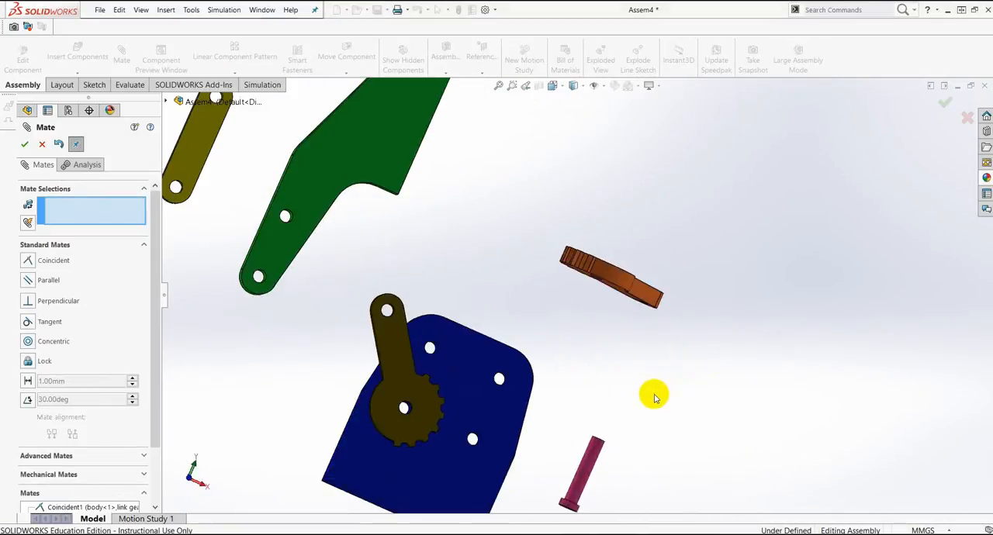
pyautogui.scroll(3, 595, 291)
pyautogui.moveTo(598, 294); pyautogui.dragTo(605, 318, button='middle')
pyautogui.scroll(-3, 605, 317)
pyautogui.click(604, 317)
pyautogui.click(521, 342)
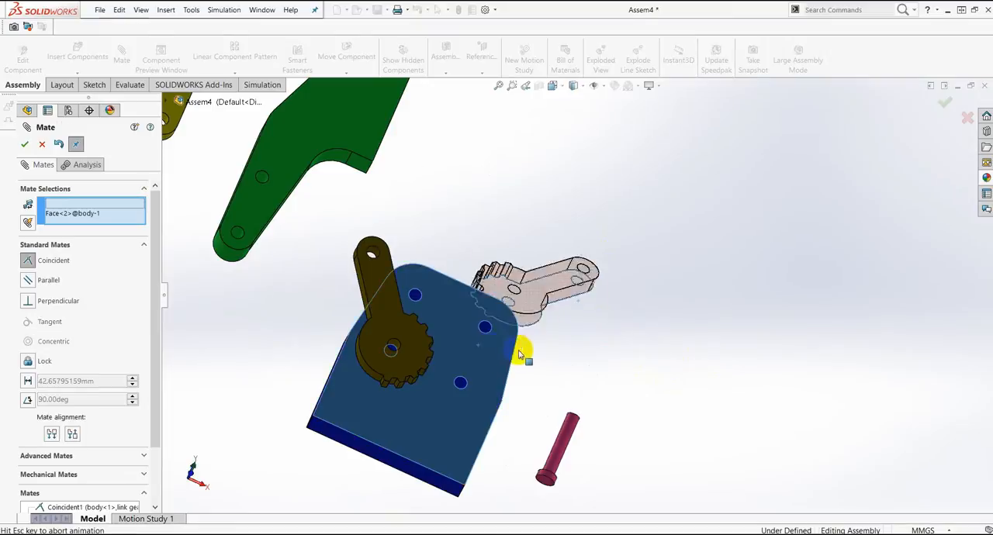
pyautogui.click(491, 342)
# Step: Mate the right link gear's centre hole concentric with the body's lower-right hole and finish mating
pyautogui.click(486, 311)
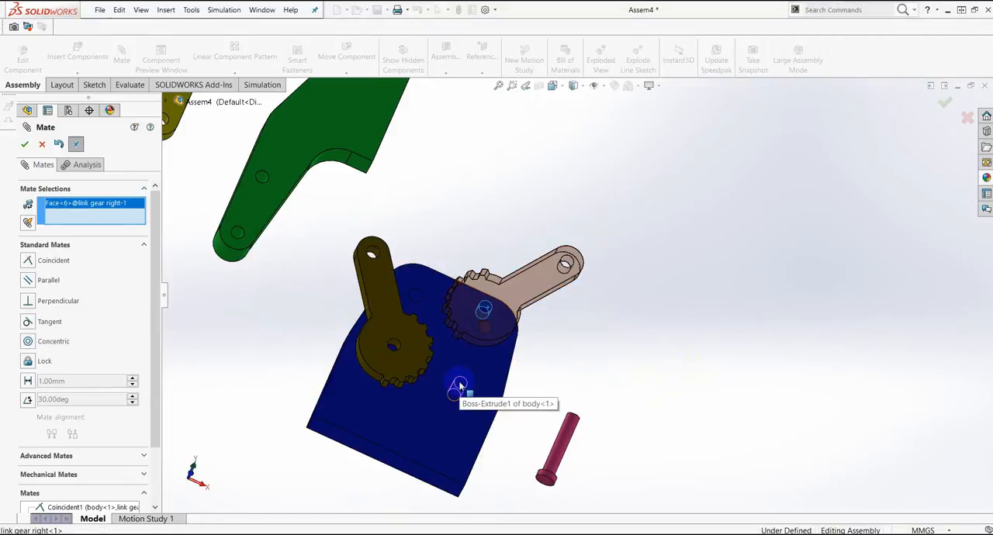
pyautogui.click(459, 382)
pyautogui.click(721, 453)
pyautogui.scroll(3, 542, 372)
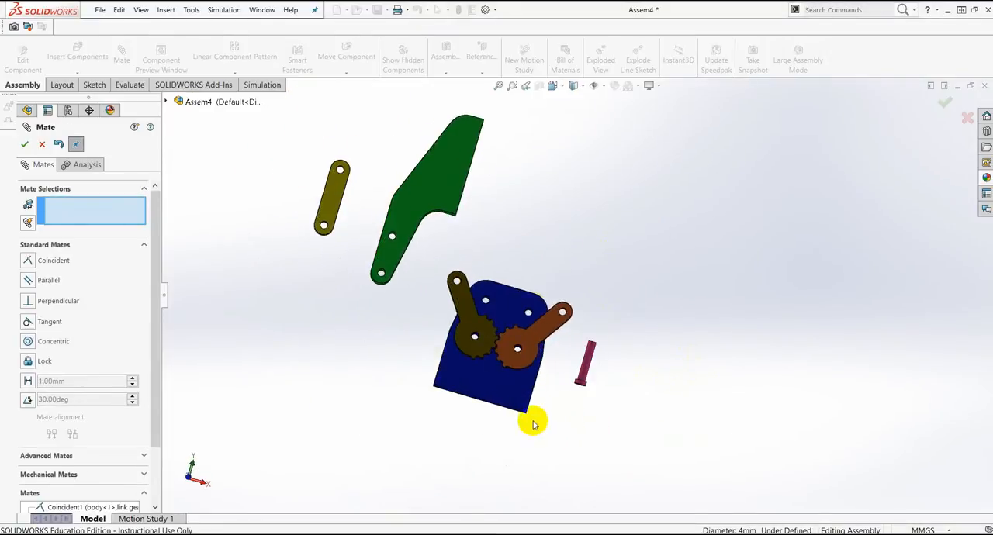
pyautogui.scroll(-3, 519, 252)
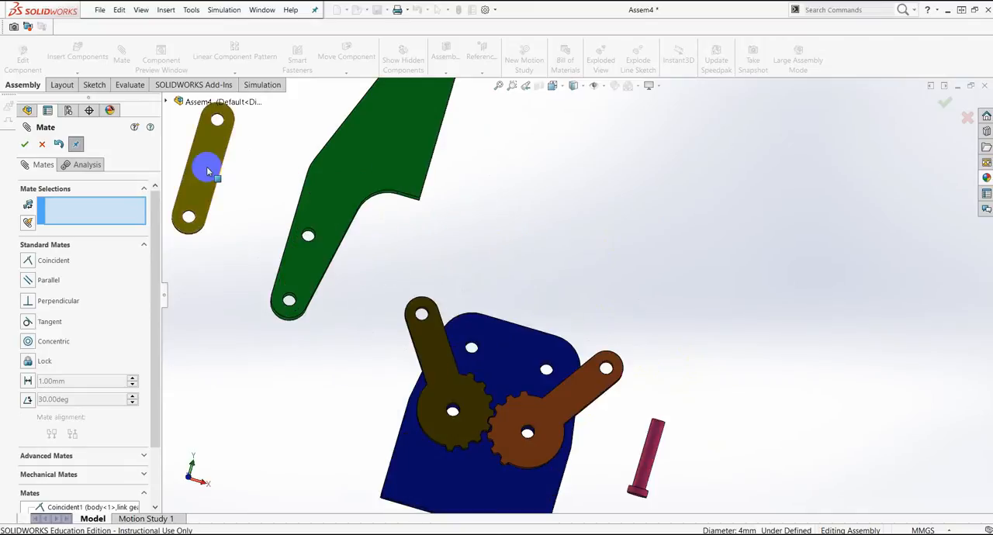
pyautogui.click(27, 145)
# Step: Make a second copy of the link and position both links above the body, right of the gripper
pyautogui.moveTo(206, 166); pyautogui.dragTo(703, 260)
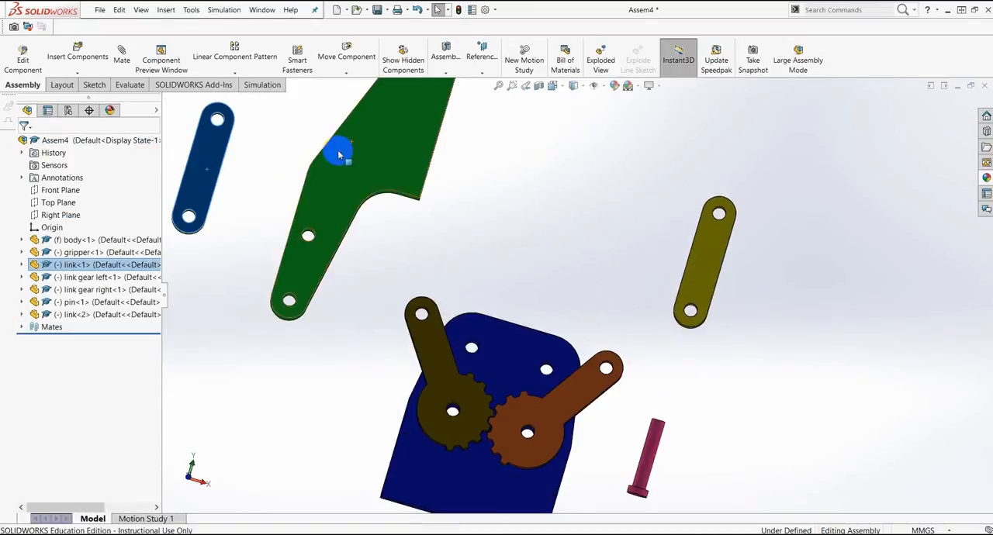
pyautogui.moveTo(213, 153); pyautogui.dragTo(506, 174)
pyautogui.moveTo(693, 259); pyautogui.dragTo(622, 248)
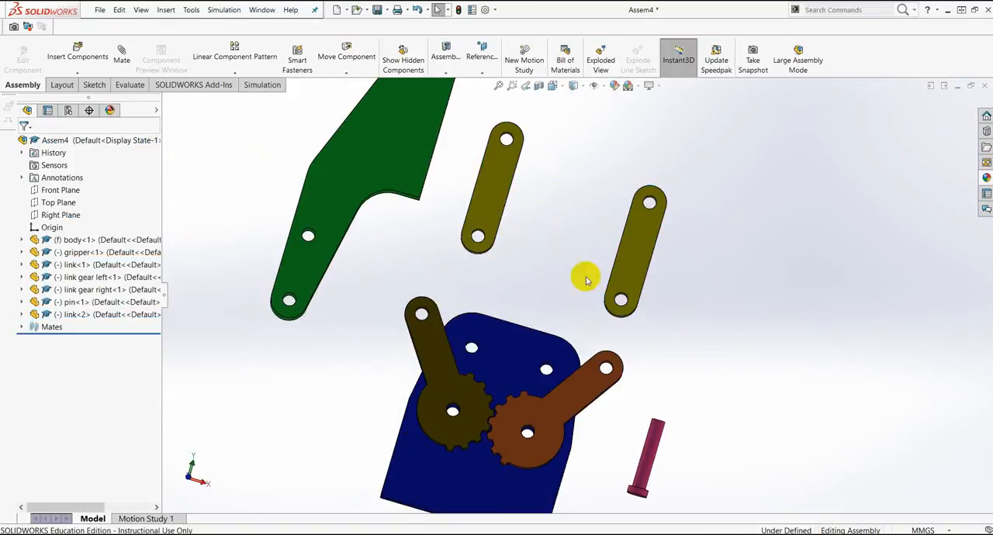
# Step: Mate the flat face of the copied link coincident with the body face that carries the gears
pyautogui.moveTo(629, 319); pyautogui.dragTo(550, 282, button='middle')
pyautogui.scroll(3, 550, 281)
pyautogui.scroll(3, 691, 315)
pyautogui.moveTo(691, 315); pyautogui.dragTo(665, 238, button='middle')
pyautogui.scroll(-5, 665, 238)
pyautogui.click(512, 195)
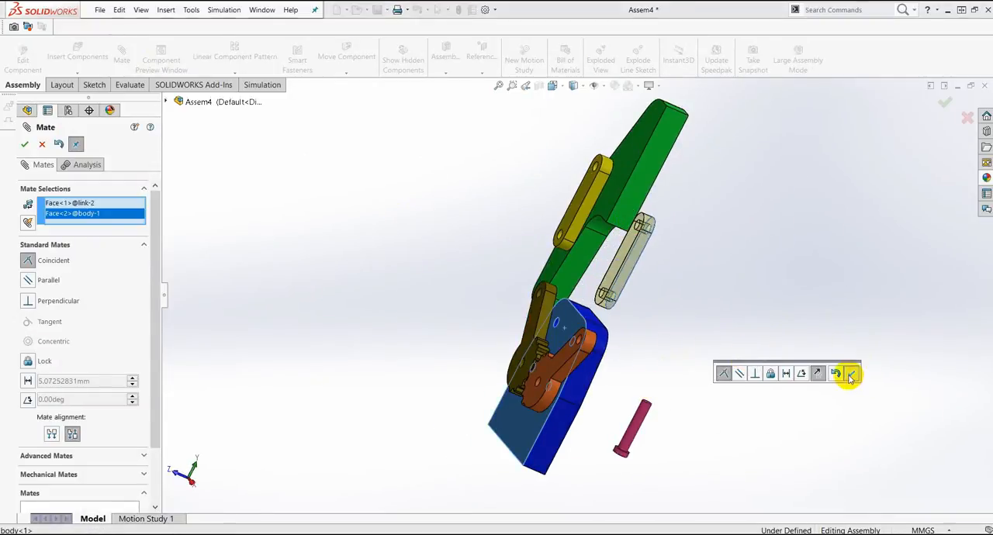
pyautogui.click(851, 376)
# Step: Mate the flat face of the original link coincident with the same body face
pyautogui.moveTo(851, 375); pyautogui.dragTo(741, 239, button='middle')
pyautogui.click(598, 205)
pyautogui.moveTo(598, 205); pyautogui.dragTo(716, 350, button='middle')
pyautogui.click(639, 342)
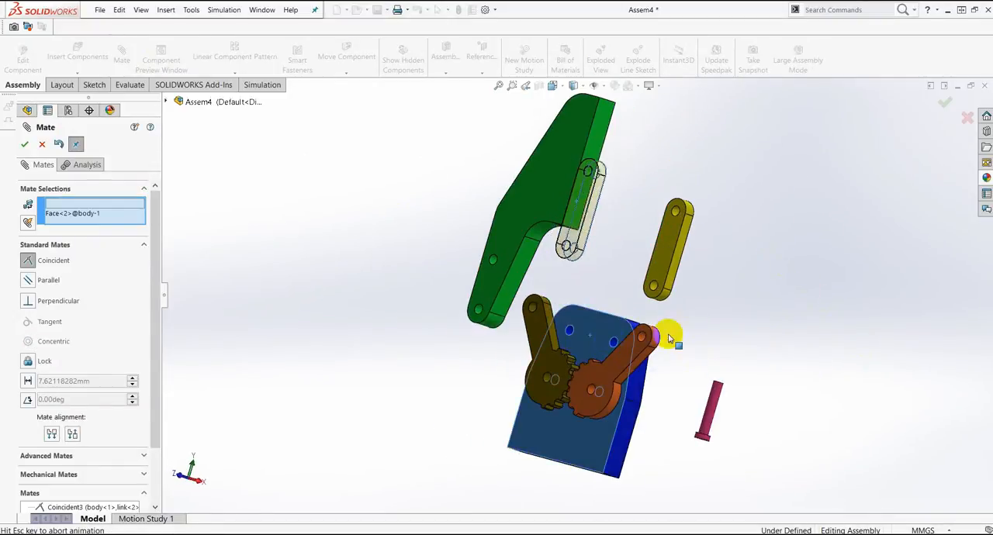
pyautogui.click(885, 372)
# Step: Mate the lower hole of the copied link concentric with the body's upper-right hole
pyautogui.scroll(-2, 652, 298)
pyautogui.click(643, 282)
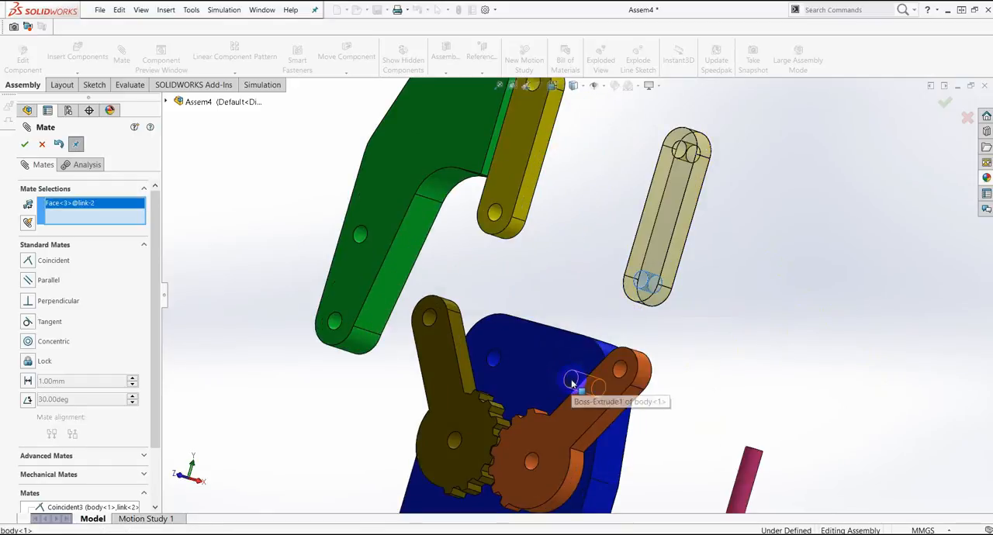
pyautogui.click(572, 381)
pyautogui.click(800, 430)
# Step: Mate the lower hole of the original link concentric with the body's upper-left hole
pyautogui.click(495, 213)
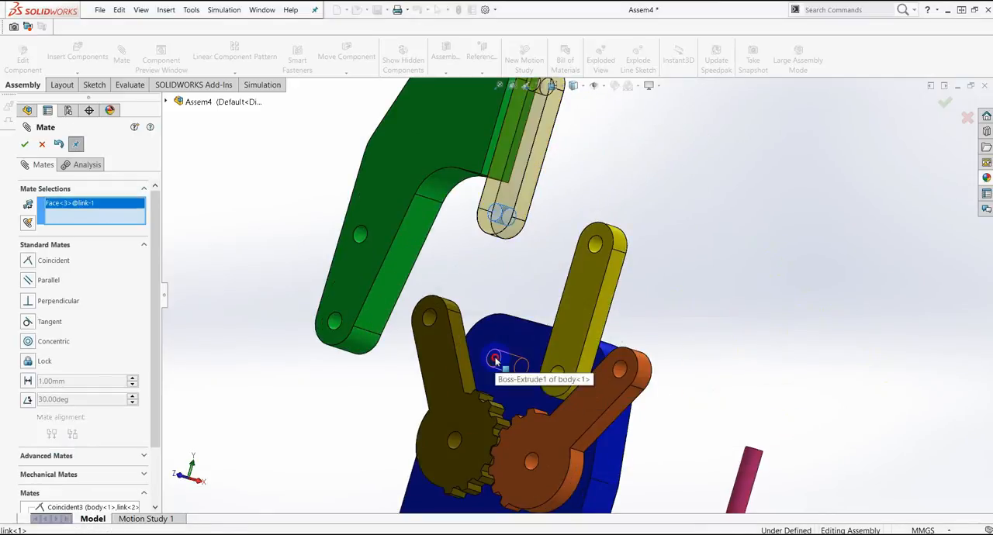
pyautogui.click(495, 359)
pyautogui.click(735, 416)
pyautogui.scroll(3, 642, 352)
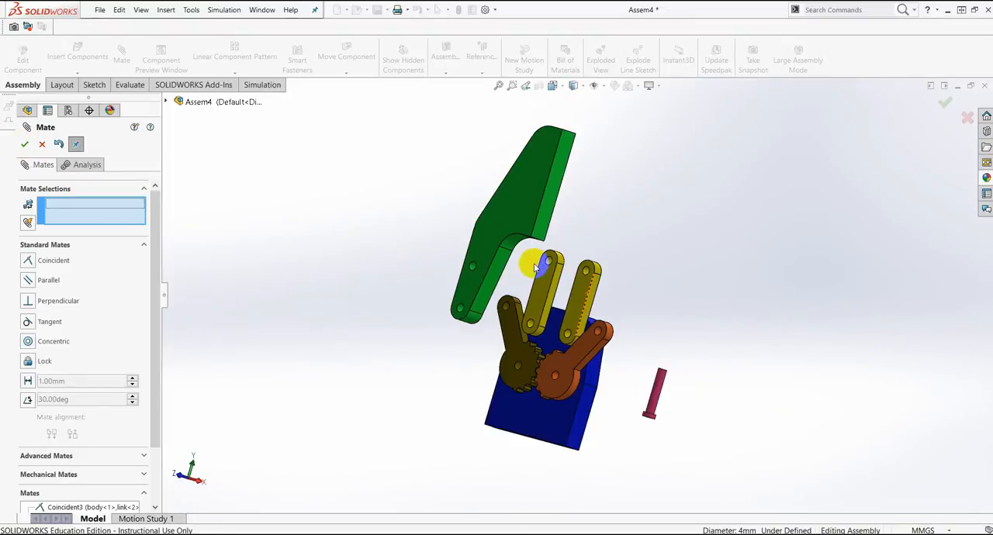
# Step: Try a coincident mate between a flat face of the gripper and a flat face of the left link gear
pyautogui.click(537, 332)
pyautogui.moveTo(538, 332); pyautogui.dragTo(629, 221, button='middle')
pyautogui.click(629, 222)
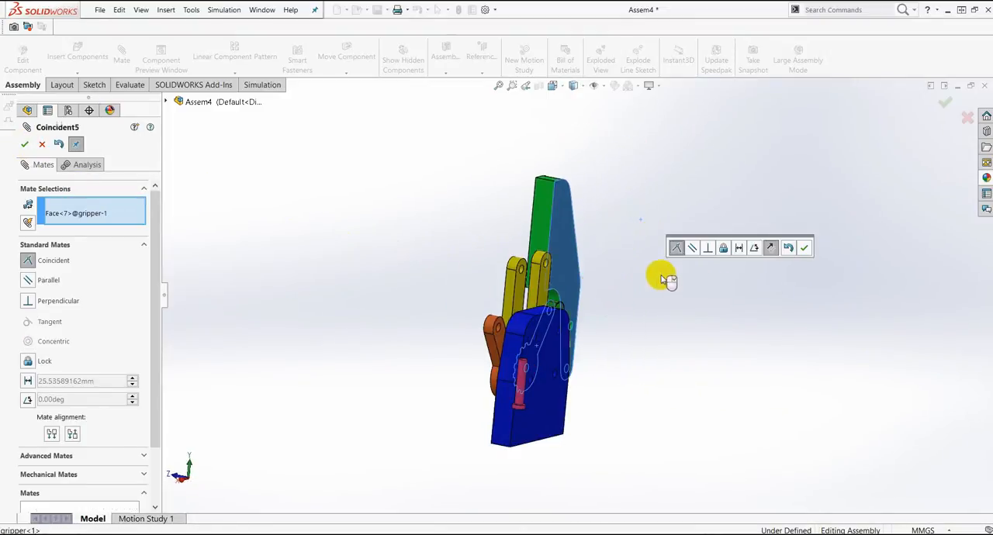
pyautogui.click(805, 248)
pyautogui.moveTo(658, 325); pyautogui.dragTo(687, 336, button='middle')
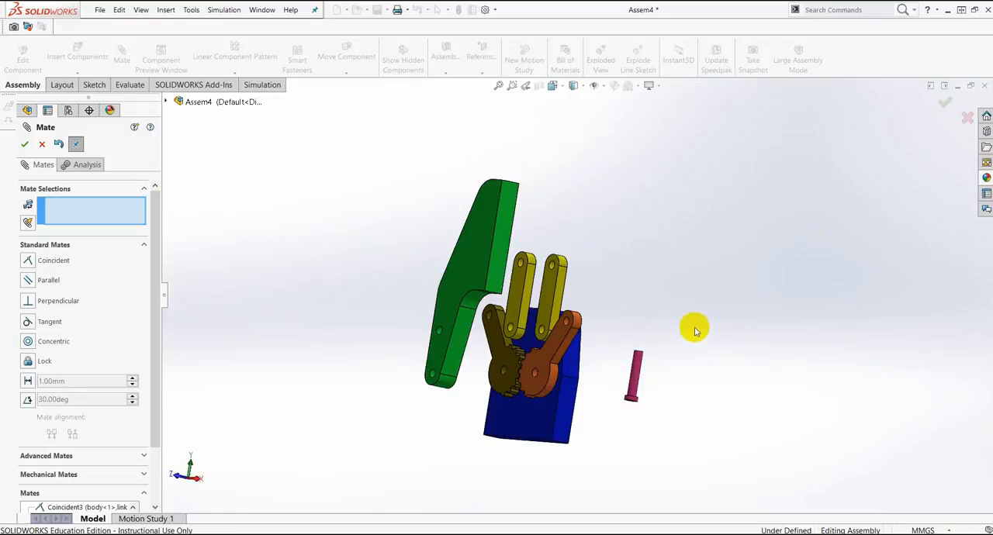
pyautogui.click(25, 146)
# Step: Delete the coincident mate between the gripper and the left link gear
pyautogui.doubleClick(44, 330)
pyautogui.click(66, 439)
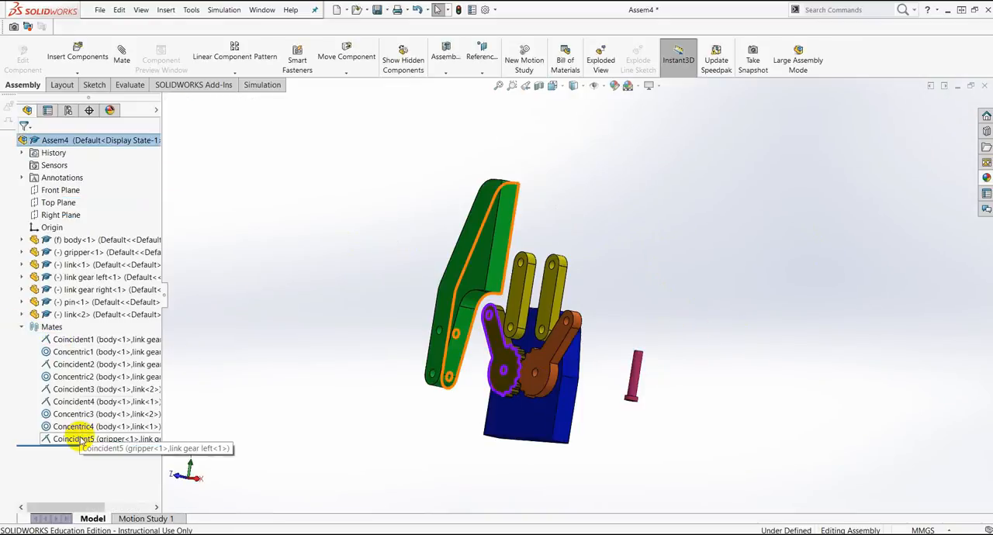
pyautogui.rightClick(67, 439)
pyautogui.click(114, 407)
pyautogui.click(569, 206)
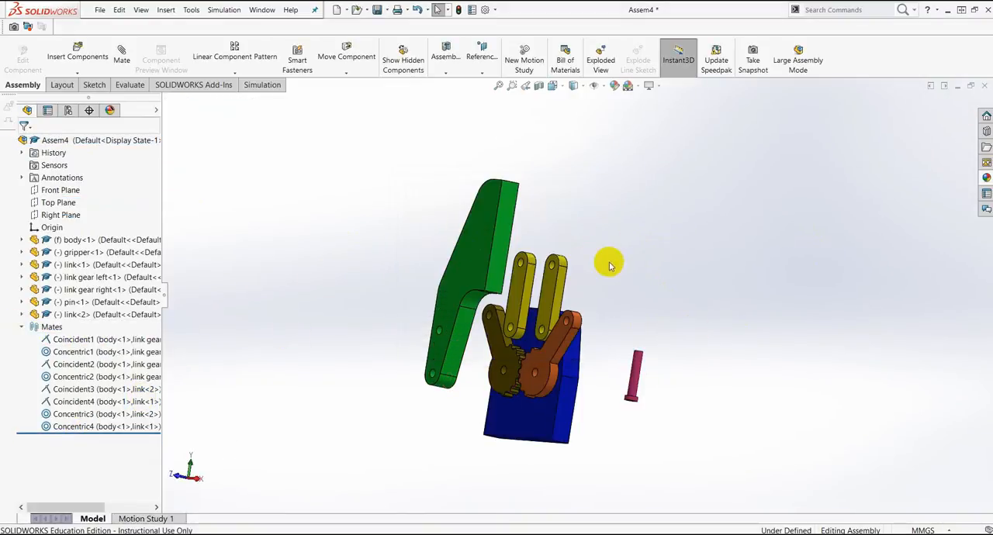
# Step: Make a second copy of the gripper and place it to the right of the body
pyautogui.moveTo(609, 264); pyautogui.dragTo(630, 291, button='middle')
pyautogui.scroll(2, 606, 306)
pyautogui.keyDown('ctrl'); pyautogui.moveTo(501, 286); pyautogui.dragTo(642, 263); pyautogui.keyUp('ctrl')
pyautogui.scroll(2, 656, 371)
# Step: Copy the pin to make eight in total, four placed on each side of the assembly
pyautogui.keyDown('ctrl'); pyautogui.moveTo(609, 339); pyautogui.dragTo(665, 285); pyautogui.keyUp('ctrl')
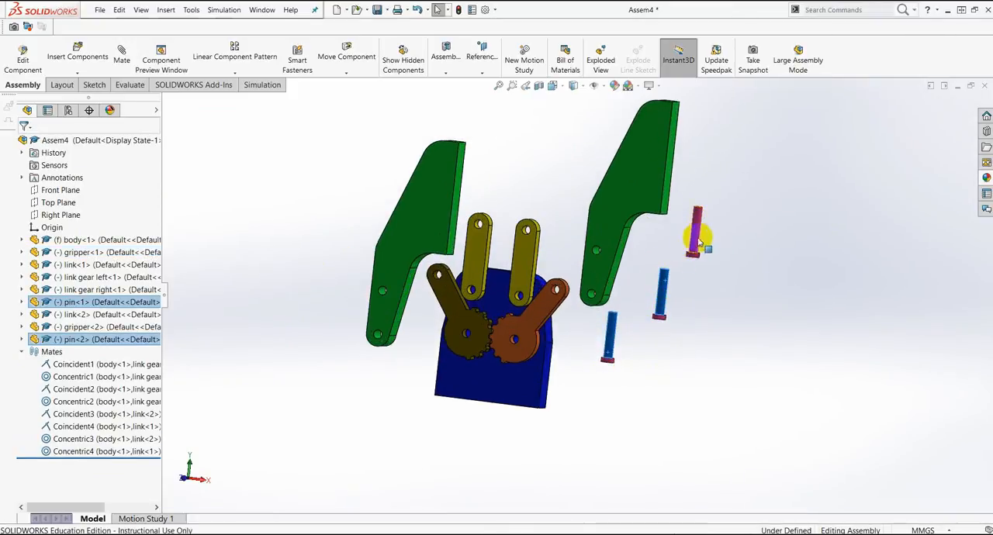
pyautogui.keyDown('ctrl'); pyautogui.moveTo(700, 243); pyautogui.dragTo(698, 243); pyautogui.keyUp('ctrl')
pyautogui.keyDown('ctrl'); pyautogui.moveTo(692, 350); pyautogui.dragTo(691, 351); pyautogui.keyUp('ctrl')
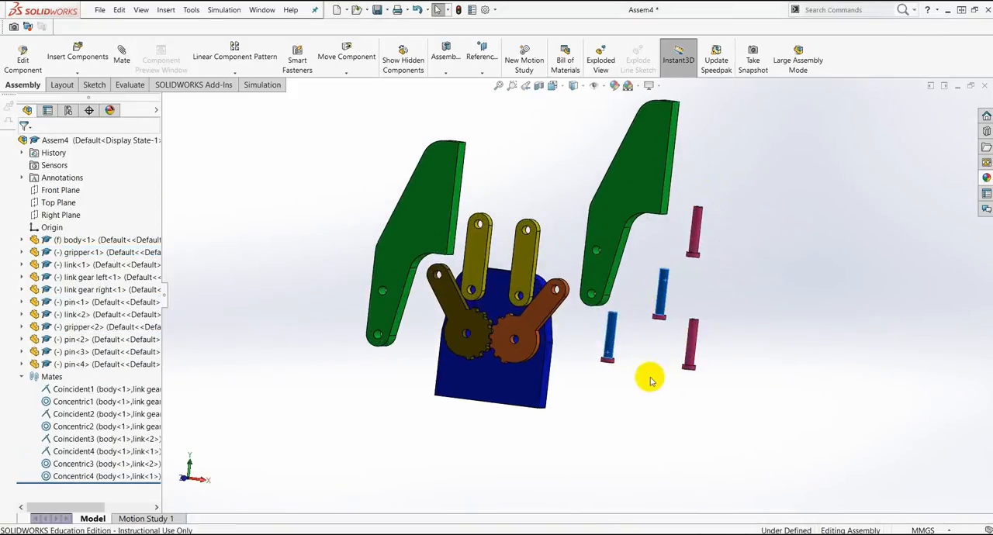
pyautogui.keyDown('ctrl'); pyautogui.moveTo(304, 258); pyautogui.dragTo(344, 299); pyautogui.keyUp('ctrl')
pyautogui.click(339, 276)
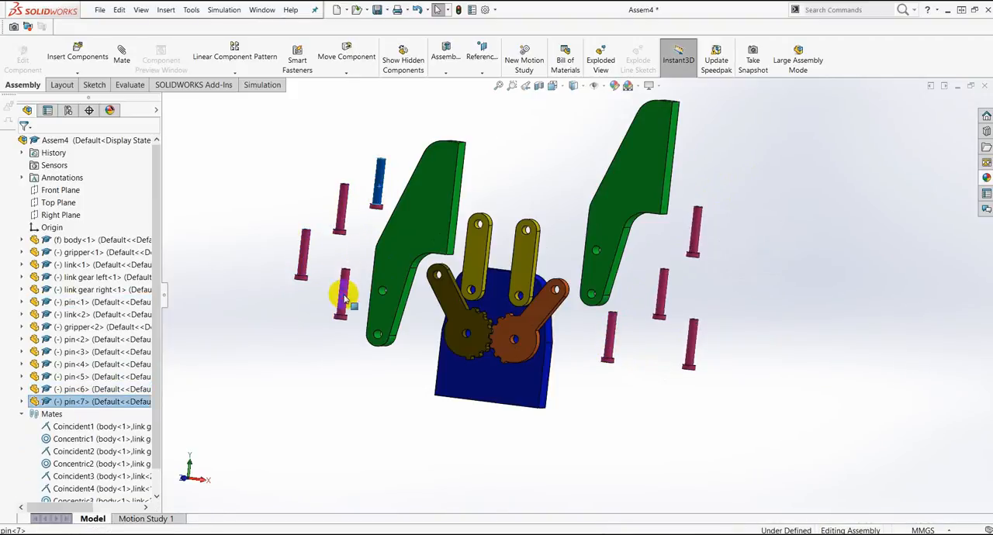
pyautogui.click(392, 373)
# Step: Add a coincident mate between the left gripper's flat face and the left link gear's flat face
pyautogui.moveTo(460, 311); pyautogui.dragTo(450, 311, button='middle')
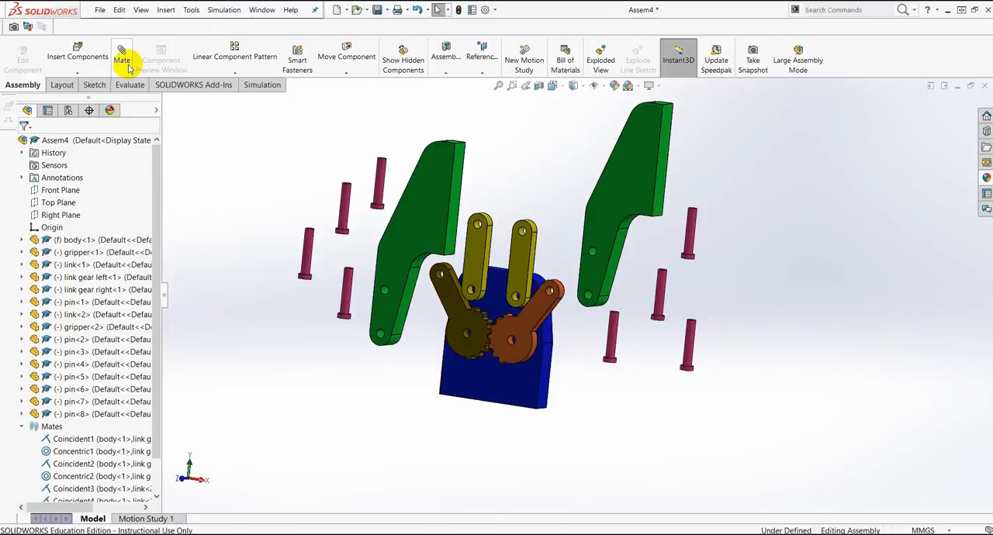
pyautogui.click(408, 241)
pyautogui.moveTo(450, 272); pyautogui.dragTo(351, 357, button='middle')
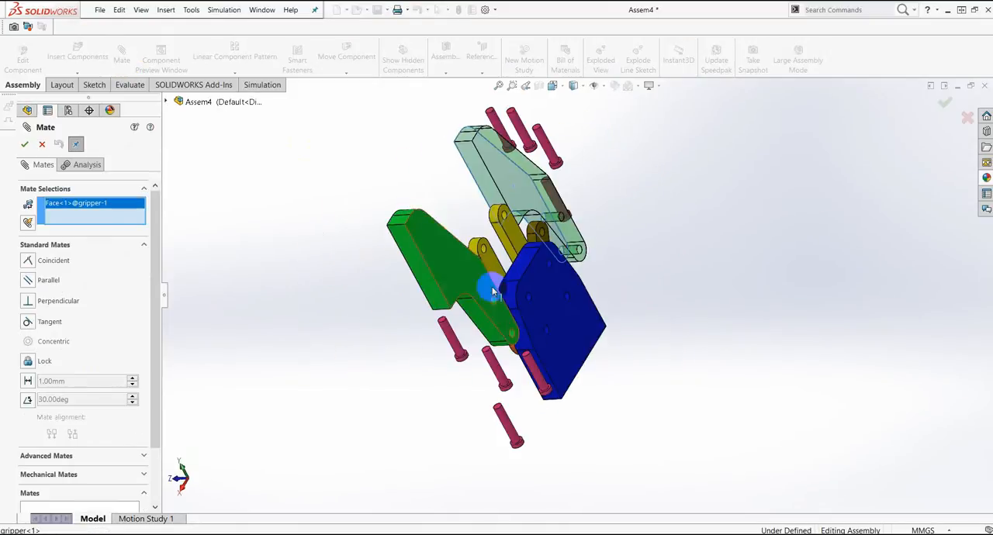
pyautogui.scroll(-5, 543, 253)
pyautogui.click(558, 252)
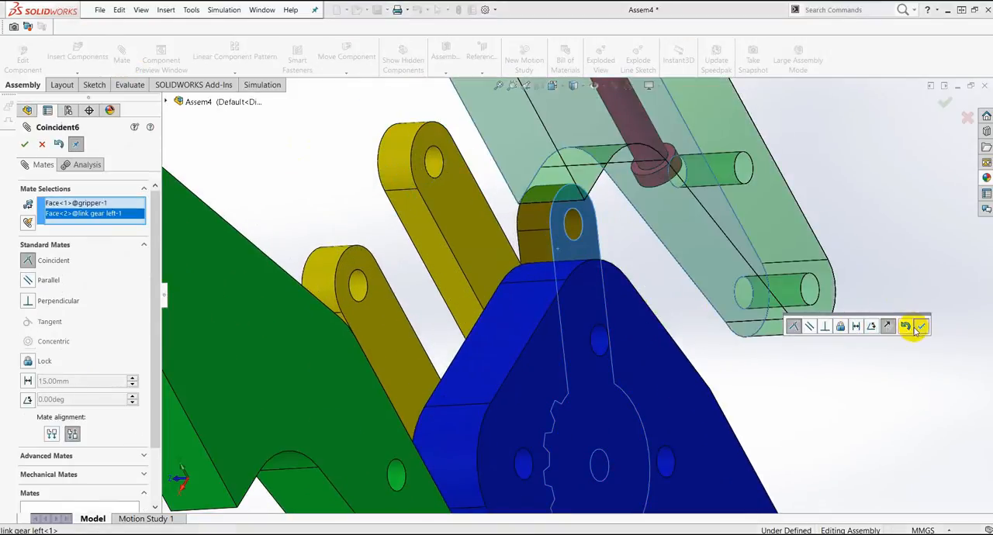
pyautogui.click(918, 327)
# Step: Try a concentric mate between the left gripper's upper hole and the left link gear's end hole
pyautogui.scroll(3, 589, 318)
pyautogui.moveTo(592, 354); pyautogui.dragTo(736, 261, button='middle')
pyautogui.click(396, 310)
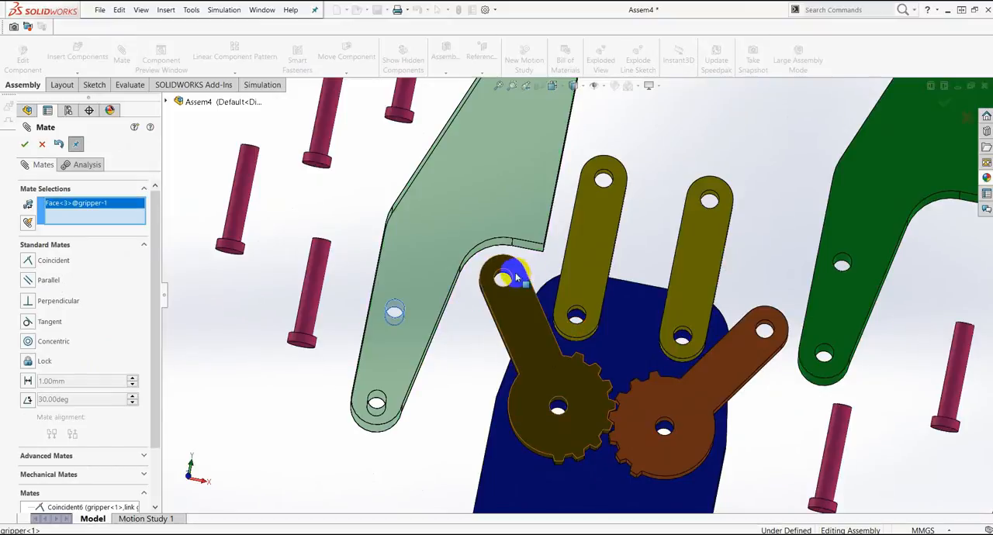
pyautogui.scroll(-3, 505, 280)
pyautogui.click(505, 282)
pyautogui.click(692, 389)
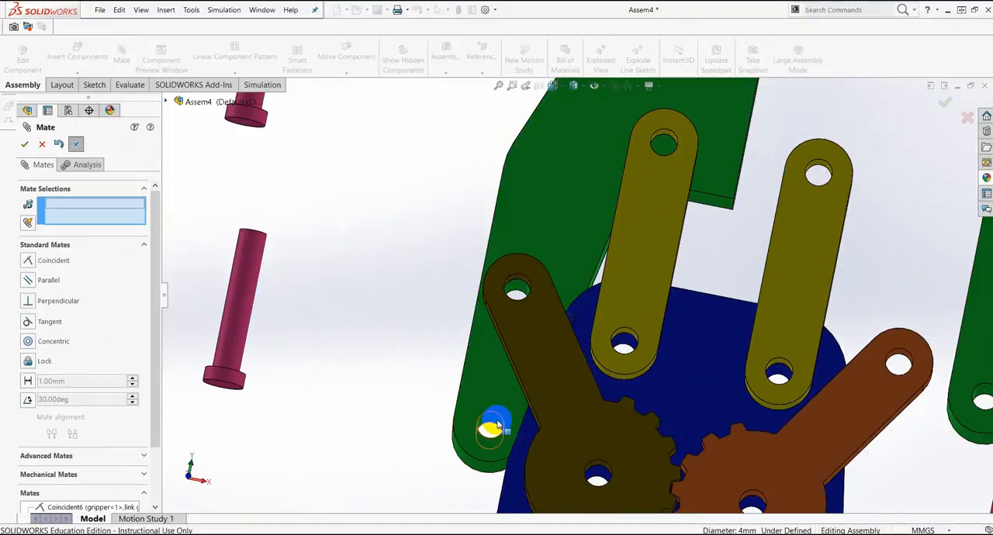
# Step: Delete the concentric mate between the left gripper and the left link gear
pyautogui.click(492, 425)
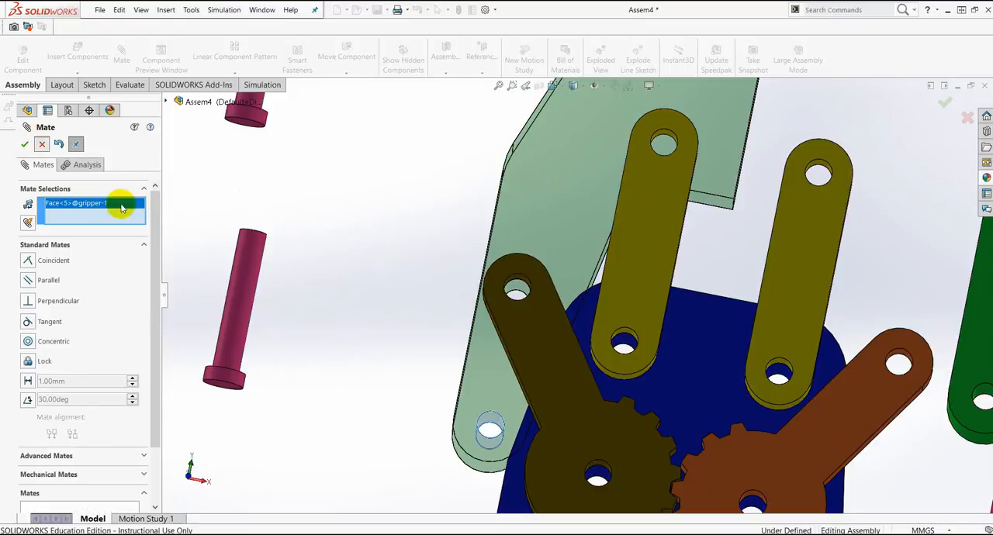
pyautogui.press('Escape')
pyautogui.scroll(-3, 163, 403)
pyautogui.click(62, 484)
pyautogui.rightClick(62, 487)
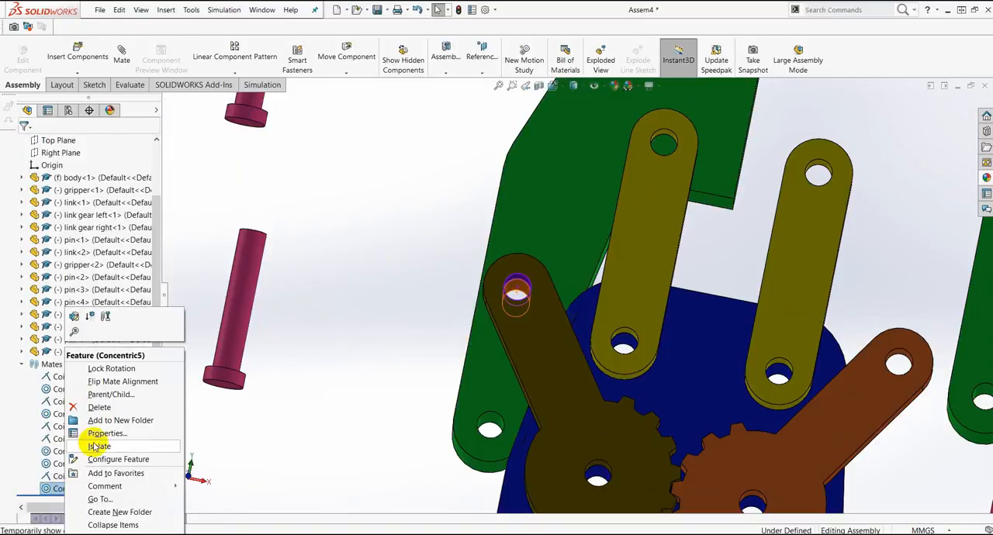
pyautogui.click(99, 407)
# Step: Move the left gripper upward and mate its upper hole concentric with the left link's upper hole
pyautogui.click(569, 206)
pyautogui.moveTo(549, 243); pyautogui.dragTo(545, 68)
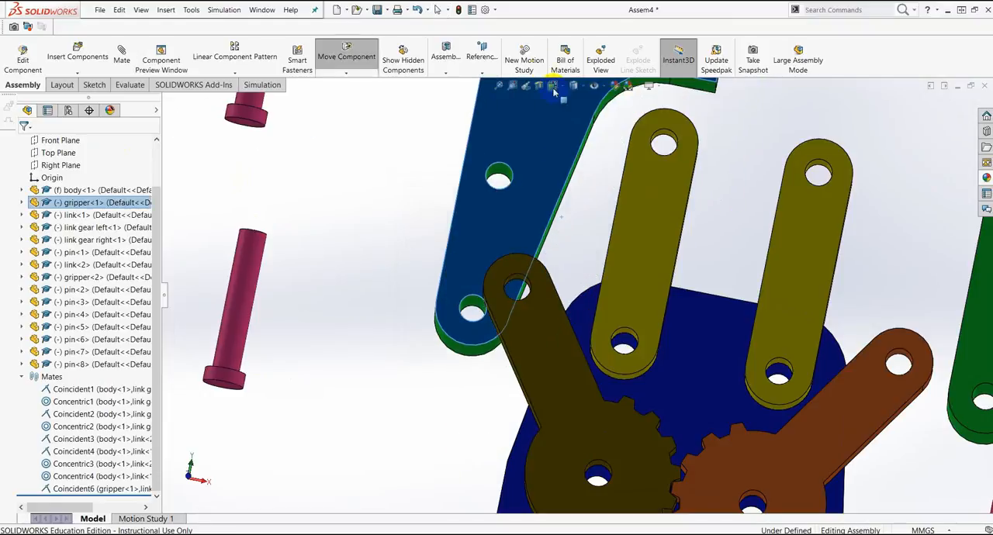
pyautogui.click(500, 177)
pyautogui.click(122, 54)
pyautogui.click(662, 140)
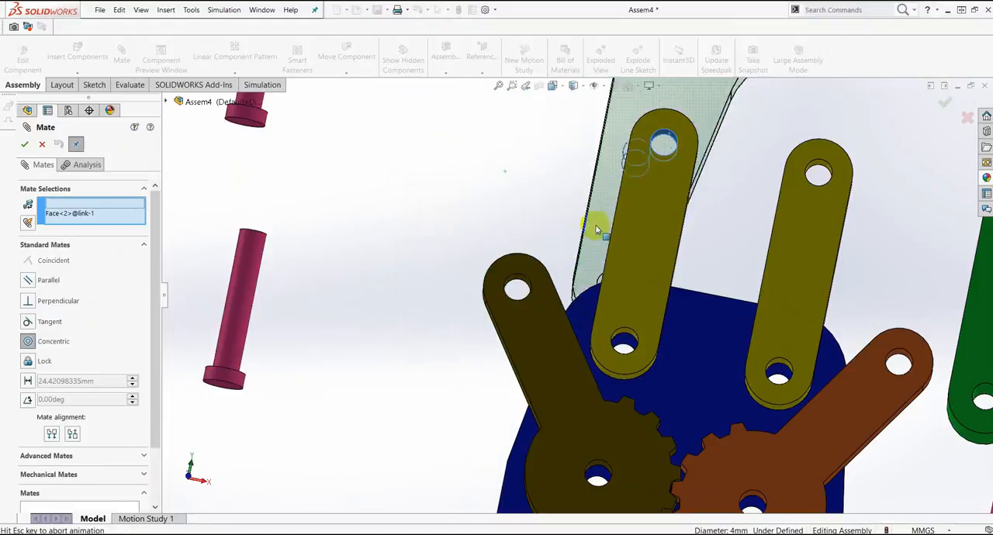
pyautogui.click(752, 212)
# Step: Add a concentric mate between the left link gear's end hole and the left gripper's lower hole
pyautogui.scroll(-3, 513, 287)
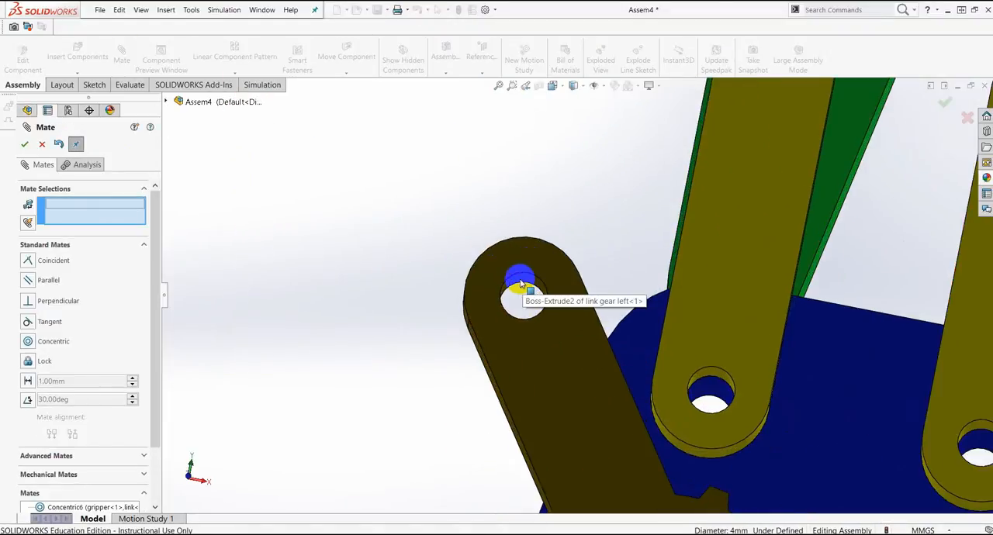
pyautogui.click(514, 284)
pyautogui.moveTo(577, 313); pyautogui.dragTo(507, 271, button='middle')
pyautogui.click(516, 242)
pyautogui.click(716, 244)
# Step: Swing the right link outward, away from the left link
pyautogui.scroll(4, 693, 248)
pyautogui.scroll(2, 692, 248)
pyautogui.moveTo(693, 248); pyautogui.dragTo(776, 210, button='middle')
pyautogui.moveTo(809, 207); pyautogui.dragTo(741, 236)
pyautogui.scroll(3, 736, 365)
pyautogui.moveTo(733, 361); pyautogui.dragTo(743, 239, button='middle')
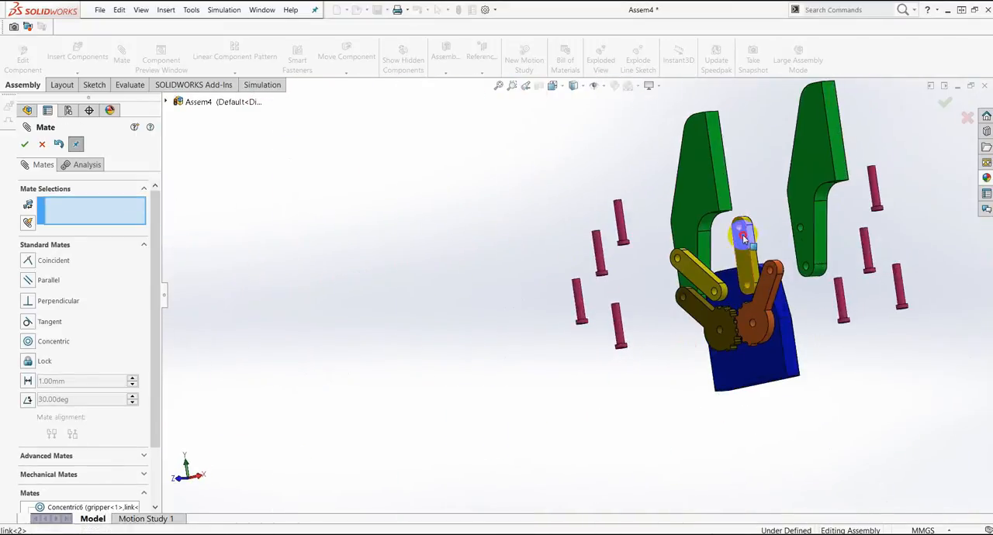
# Step: Mate one left-side pin concentric with the left link gear's centre hole
pyautogui.scroll(-3, 632, 332)
pyautogui.click(594, 314)
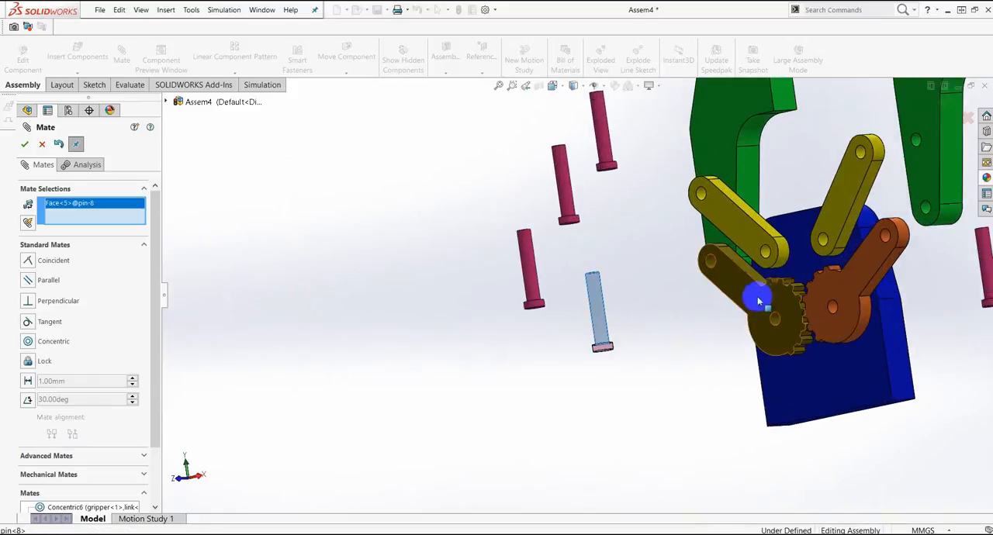
pyautogui.scroll(-4, 709, 284)
pyautogui.click(785, 400)
pyautogui.click(931, 410)
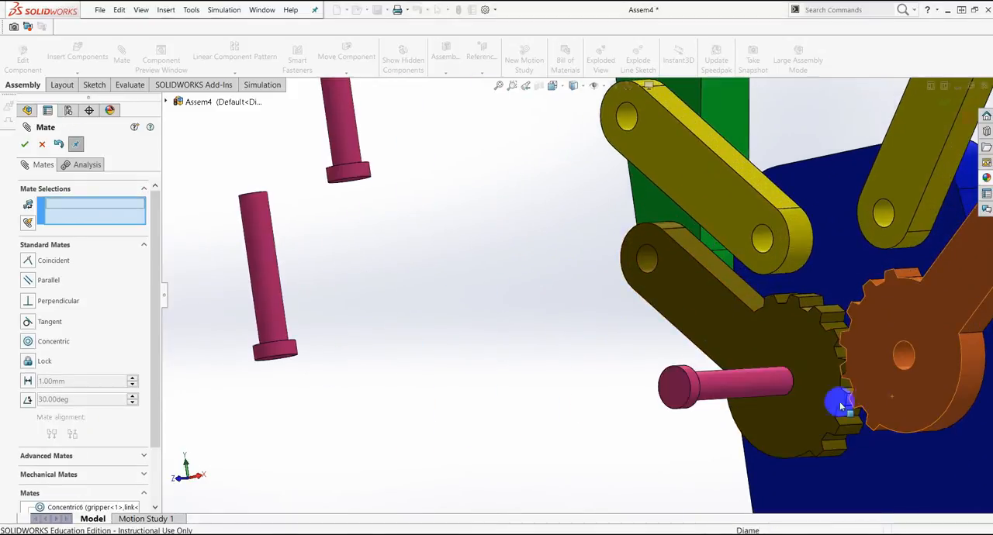
# Step: Seat the pin in the left link gear's centre hole with a coincident mate between its head's underside and the gear face
pyautogui.moveTo(859, 395); pyautogui.dragTo(786, 373, button='middle')
pyautogui.scroll(-3, 744, 349)
pyautogui.click(736, 344)
pyautogui.moveTo(736, 349); pyautogui.dragTo(834, 337, button='middle')
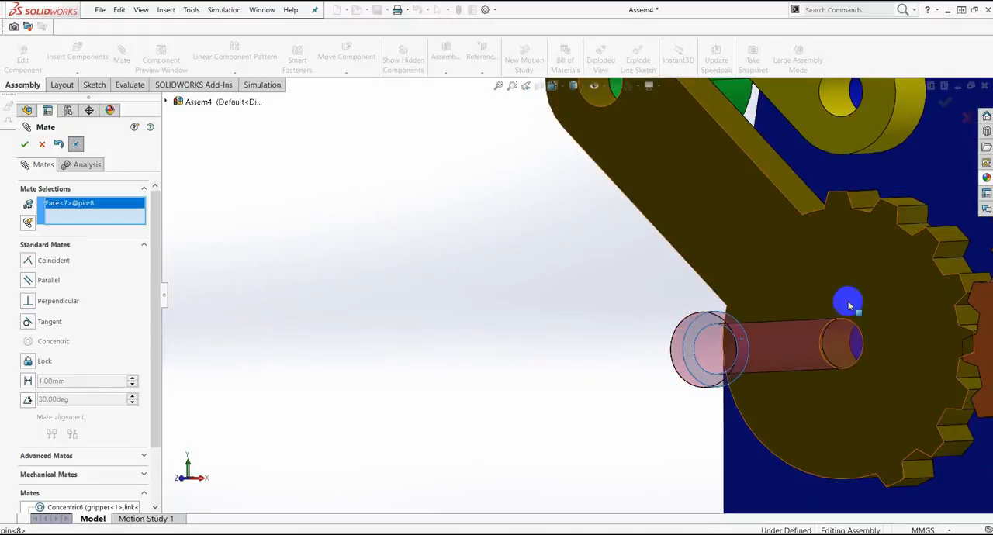
pyautogui.click(847, 292)
pyautogui.click(964, 372)
# Step: Mate two more pins concentrically, one with the left link gear's end hole and one with the left link's lower hole
pyautogui.scroll(5, 437, 250)
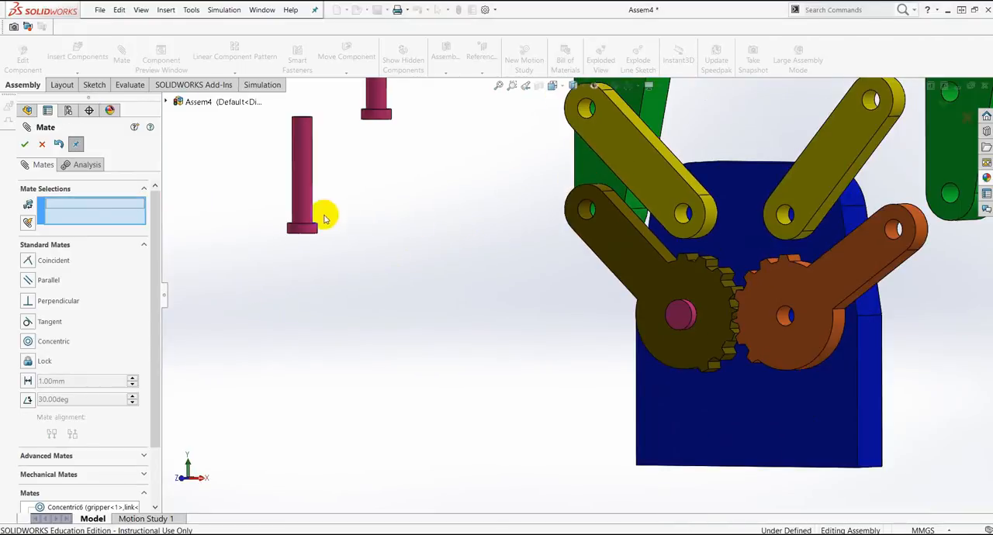
pyautogui.click(586, 214)
pyautogui.click(744, 217)
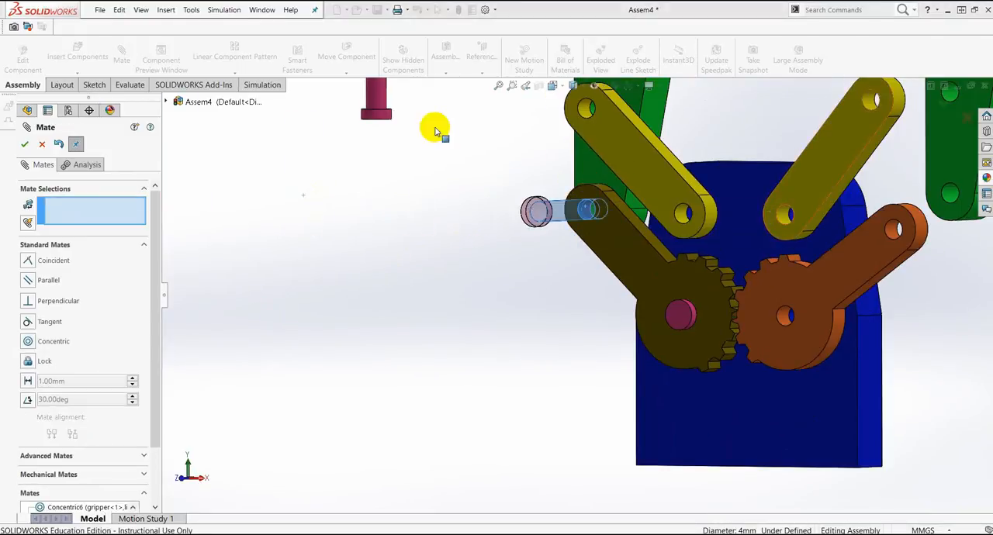
pyautogui.click(376, 100)
pyautogui.click(684, 212)
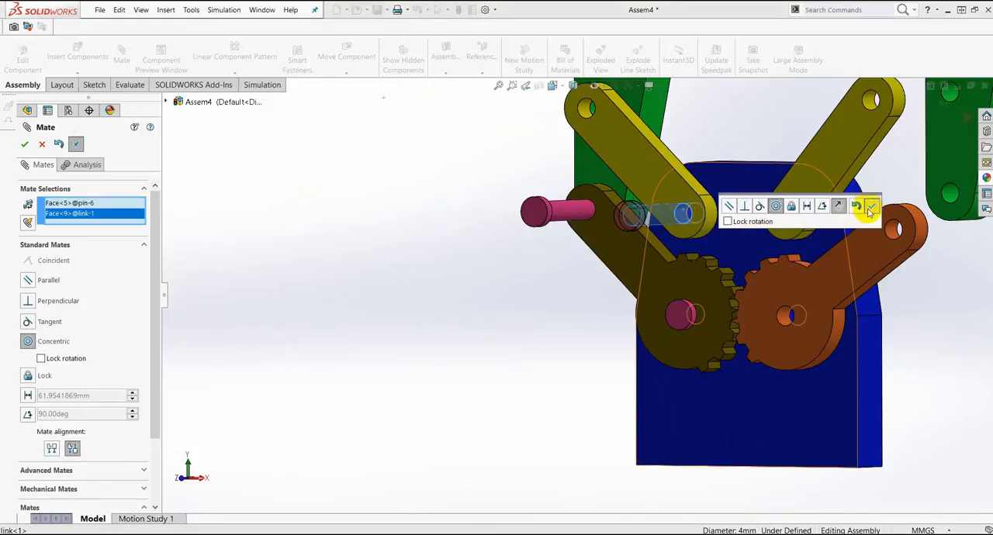
pyautogui.click(864, 204)
# Step: Mate the remaining left-side pin concentric with the left link's upper hole
pyautogui.scroll(4, 572, 172)
pyautogui.scroll(-2, 582, 222)
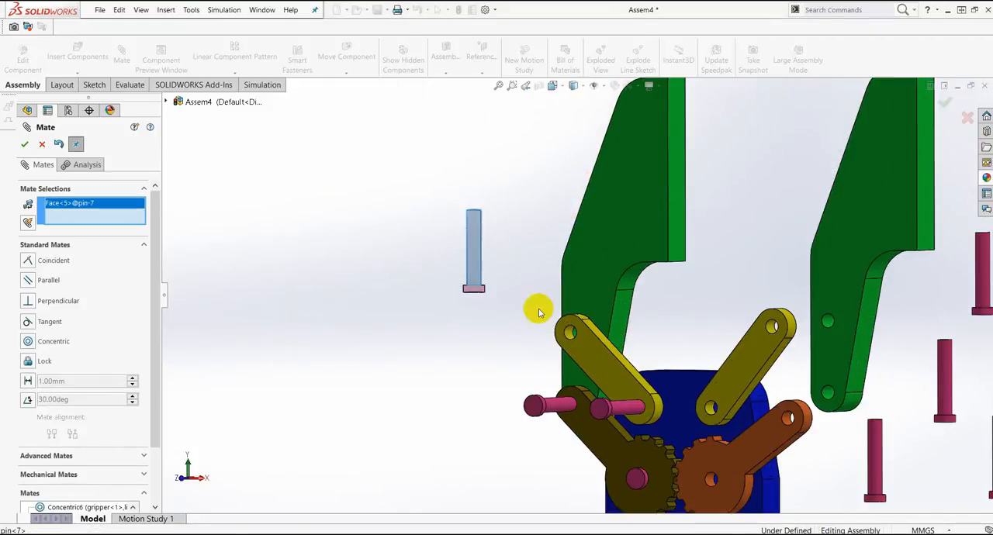
pyautogui.click(575, 346)
pyautogui.click(877, 389)
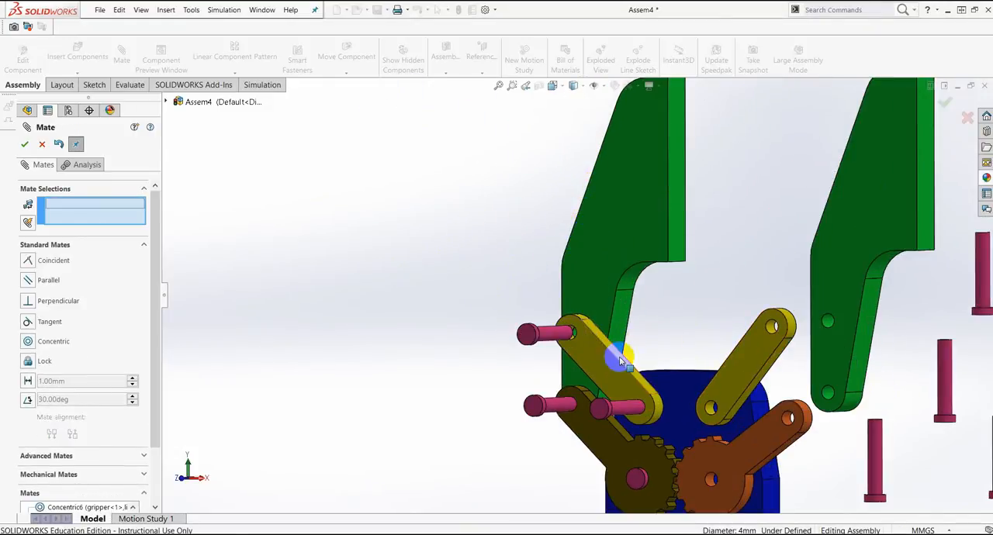
# Step: Add a coincident mate between the left link's front face and the underside of the upper pin's head
pyautogui.click(605, 364)
pyautogui.moveTo(605, 364); pyautogui.dragTo(523, 373, button='middle')
pyautogui.scroll(-5, 552, 343)
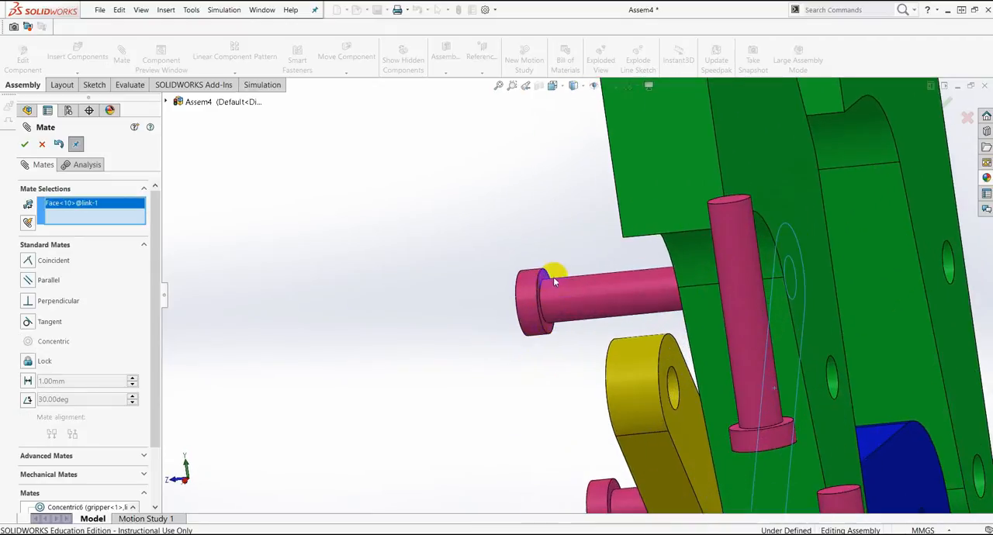
pyautogui.click(552, 279)
pyautogui.click(982, 367)
pyautogui.scroll(3, 785, 348)
# Step: Add a coincident mate between the left link gear's front face and the head underside of the pin in its end hole
pyautogui.moveTo(784, 348); pyautogui.dragTo(797, 319, button='middle')
pyautogui.click(602, 409)
pyautogui.moveTo(602, 409); pyautogui.dragTo(512, 407, button='middle')
pyautogui.scroll(5, 535, 349)
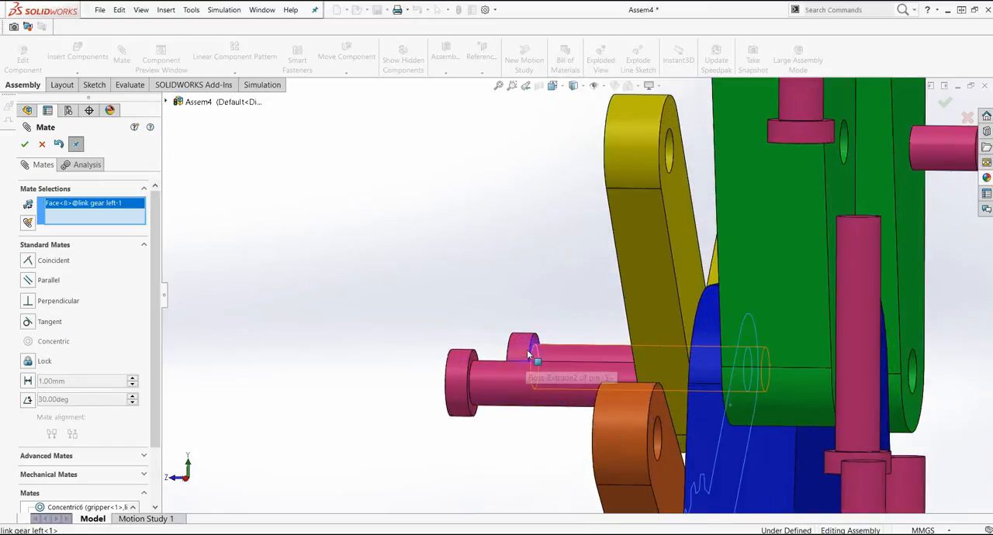
pyautogui.click(564, 308)
pyautogui.press('Return')
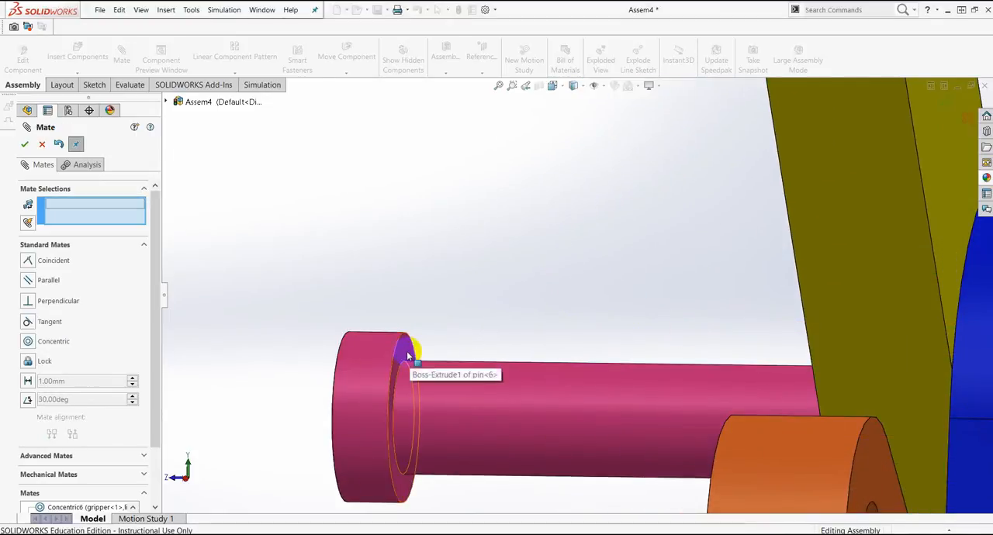
# Step: Seat the pin in the left link's lower hole with a coincident mate between its head's underside and the link's front face
pyautogui.click(407, 356)
pyautogui.scroll(-5, 588, 366)
pyautogui.scroll(5, 520, 339)
pyautogui.click(443, 335)
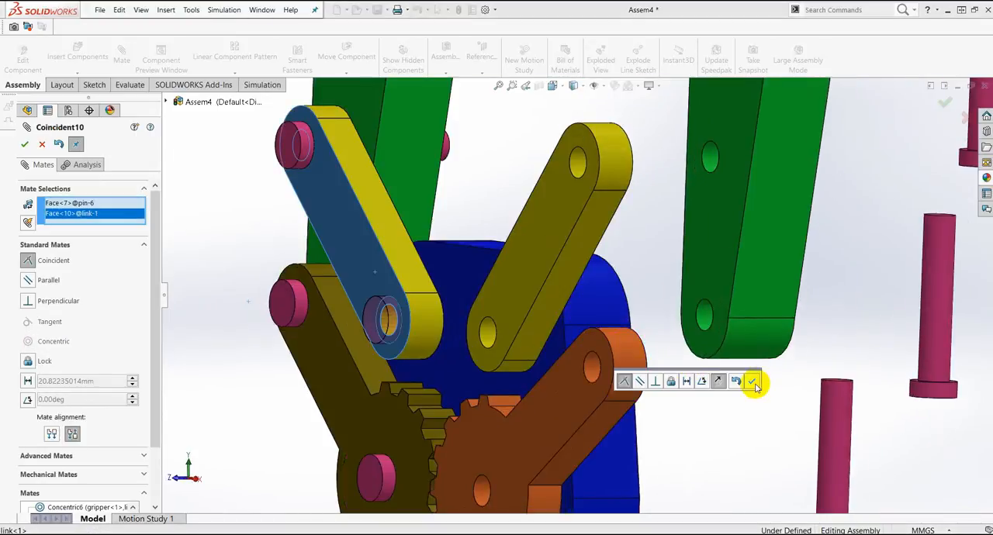
pyautogui.click(753, 381)
pyautogui.scroll(-5, 589, 305)
pyautogui.click(42, 144)
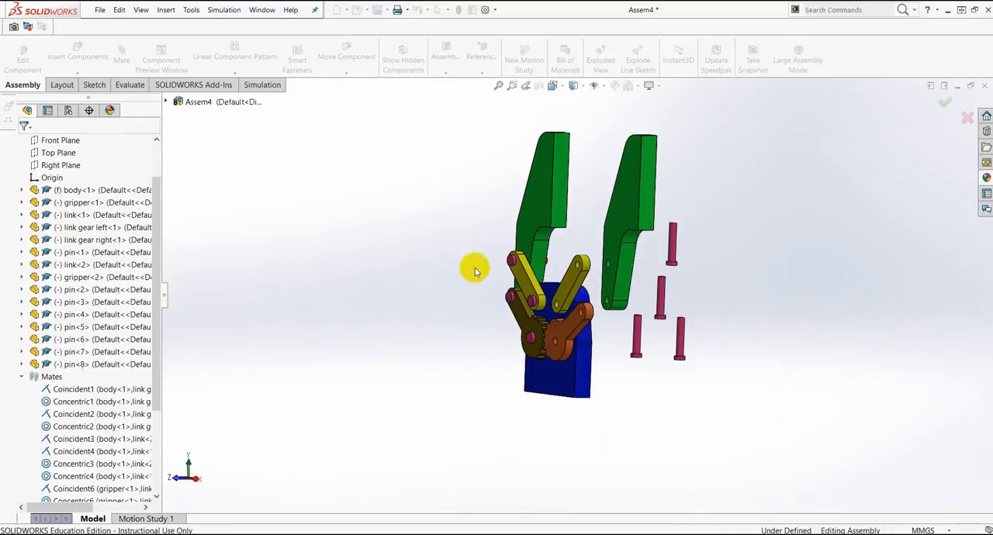
# Step: Rotate the right gripper so that it mirrors the left one, and position it beside the right link
pyautogui.scroll(5, 626, 288)
pyautogui.click(359, 98)
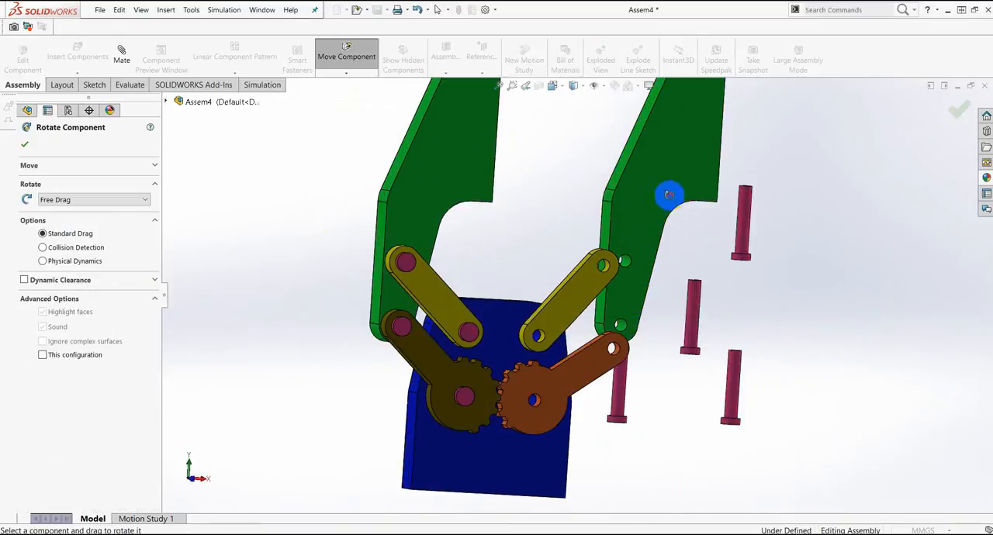
pyautogui.moveTo(667, 193); pyautogui.dragTo(720, 227)
pyautogui.click(961, 123)
pyautogui.moveTo(853, 229); pyautogui.dragTo(893, 234, button='middle')
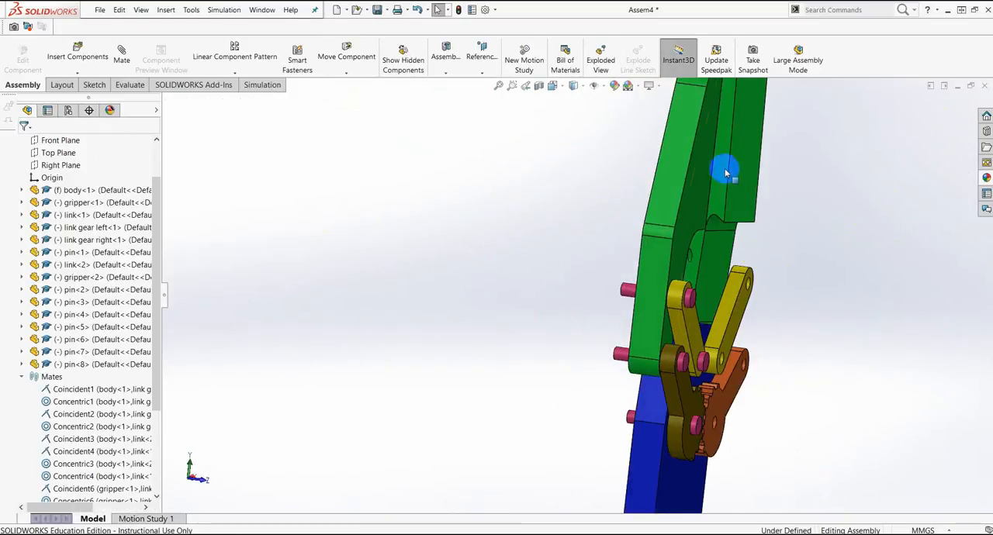
pyautogui.click(729, 174)
pyautogui.moveTo(816, 244); pyautogui.dragTo(807, 195, button='middle')
# Step: Add a coincident mate between the right gripper's flat face and the right link's flat face
pyautogui.click(800, 173)
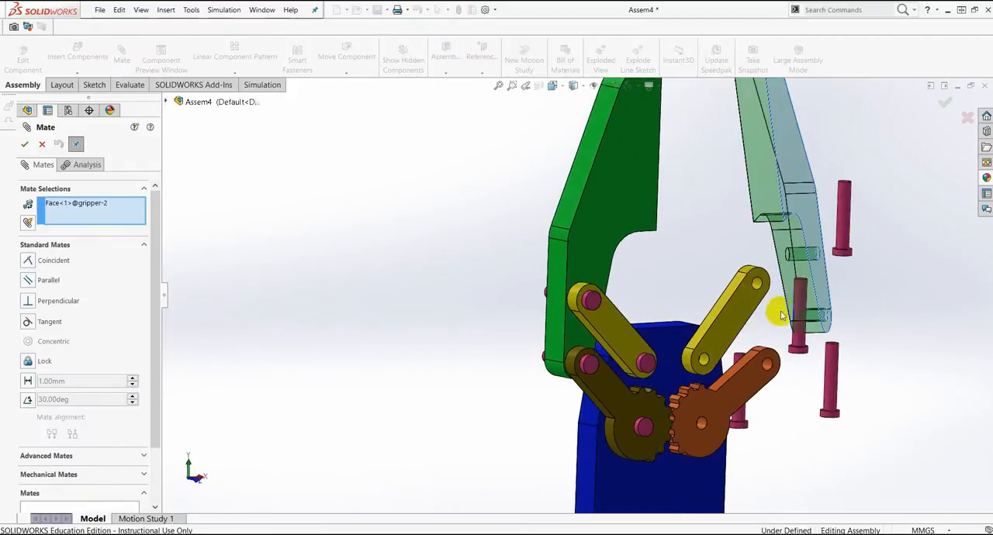
pyautogui.moveTo(752, 310); pyautogui.dragTo(887, 313, button='middle')
pyautogui.click(979, 349)
# Step: Add a concentric mate between the right link's upper hole and the right gripper's upper hole
pyautogui.scroll(6, 800, 313)
pyautogui.moveTo(800, 313); pyautogui.dragTo(719, 317, button='middle')
pyautogui.scroll(-2, 683, 298)
pyautogui.scroll(-5, 640, 295)
pyautogui.click(634, 281)
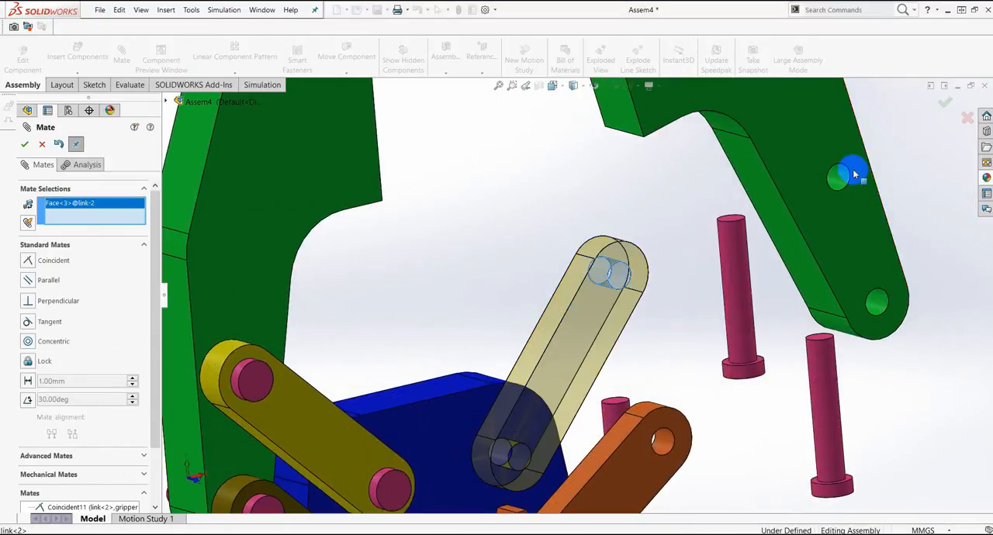
pyautogui.click(845, 180)
pyautogui.click(975, 242)
# Step: Add a concentric mate between the right link gear's end hole and the right gripper's lower hole
pyautogui.click(663, 441)
pyautogui.click(664, 443)
pyautogui.click(840, 457)
pyautogui.scroll(6, 650, 399)
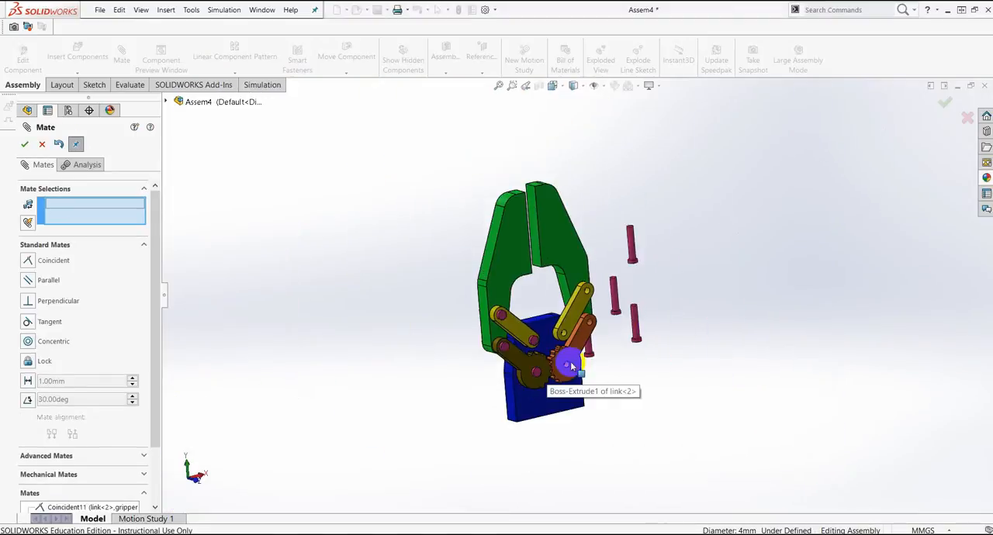
# Step: Add a coincident mate between a right-side pin's shaft and the edge of the right gripper's upper hole
pyautogui.scroll(-6, 627, 335)
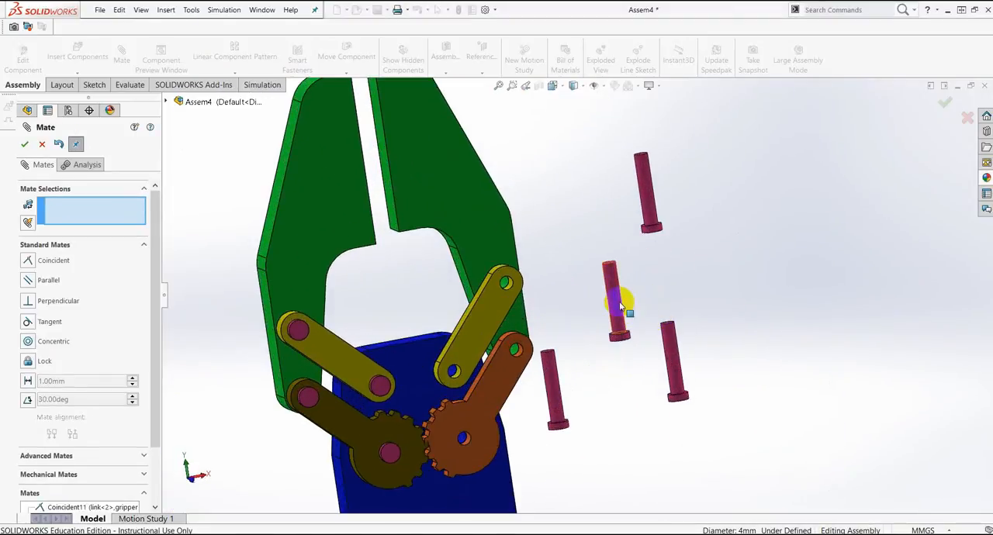
pyautogui.scroll(-3, 517, 287)
pyautogui.click(513, 288)
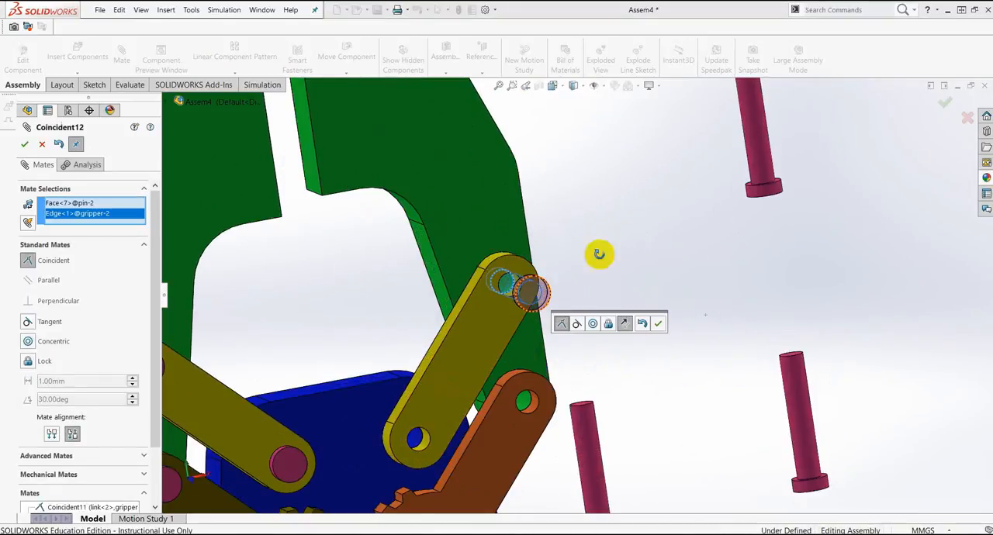
pyautogui.moveTo(612, 252); pyautogui.dragTo(578, 271, button='middle')
pyautogui.click(660, 328)
# Step: Mate another right-side pin concentric with the right link gear's end hole
pyautogui.scroll(4, 709, 412)
pyautogui.click(665, 380)
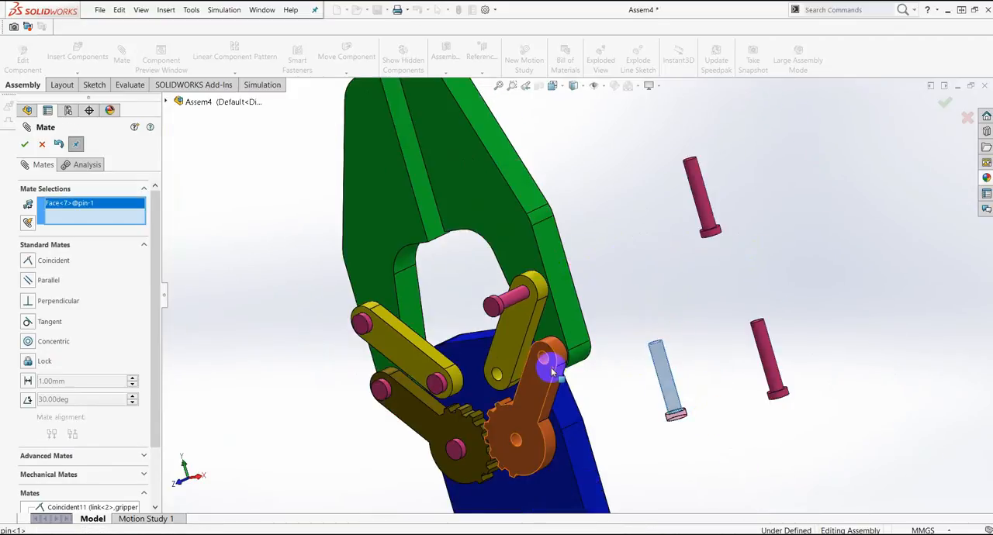
pyautogui.scroll(-3, 540, 342)
pyautogui.click(541, 330)
pyautogui.click(748, 373)
# Step: Mate the last two pins concentrically, one with the right link's lower hole and one with the right link gear's centre hole
pyautogui.click(446, 362)
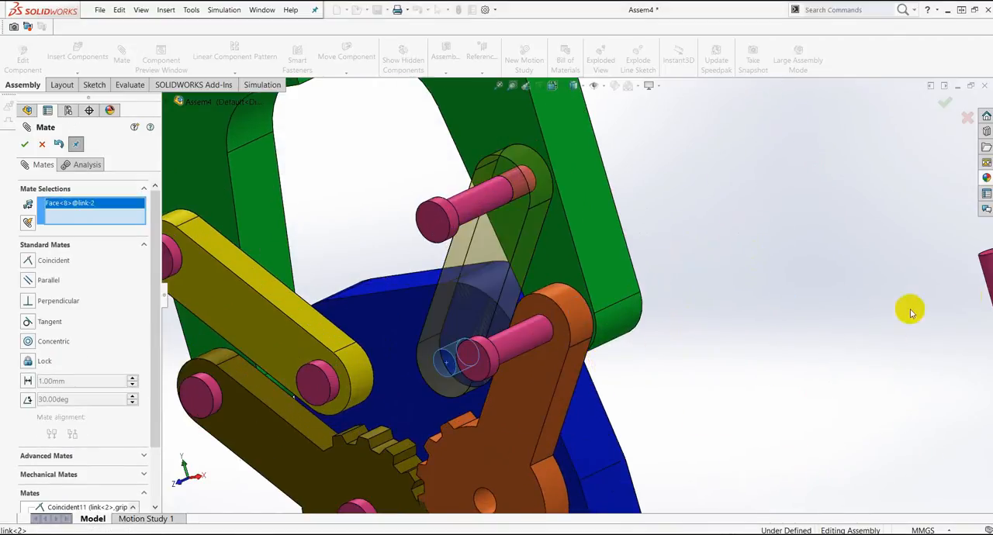
pyautogui.scroll(2, 908, 309)
pyautogui.click(878, 297)
pyautogui.click(488, 363)
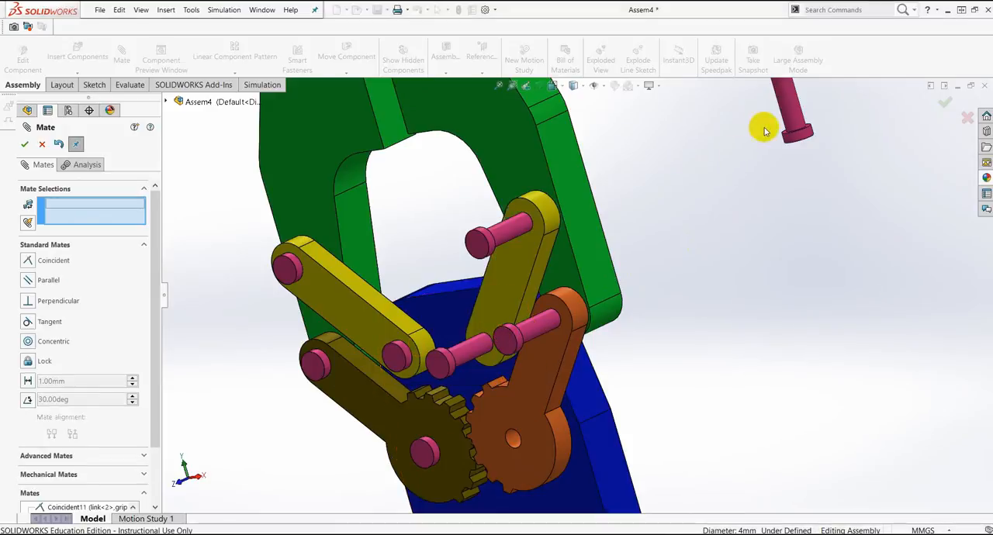
pyautogui.click(514, 443)
pyautogui.click(703, 457)
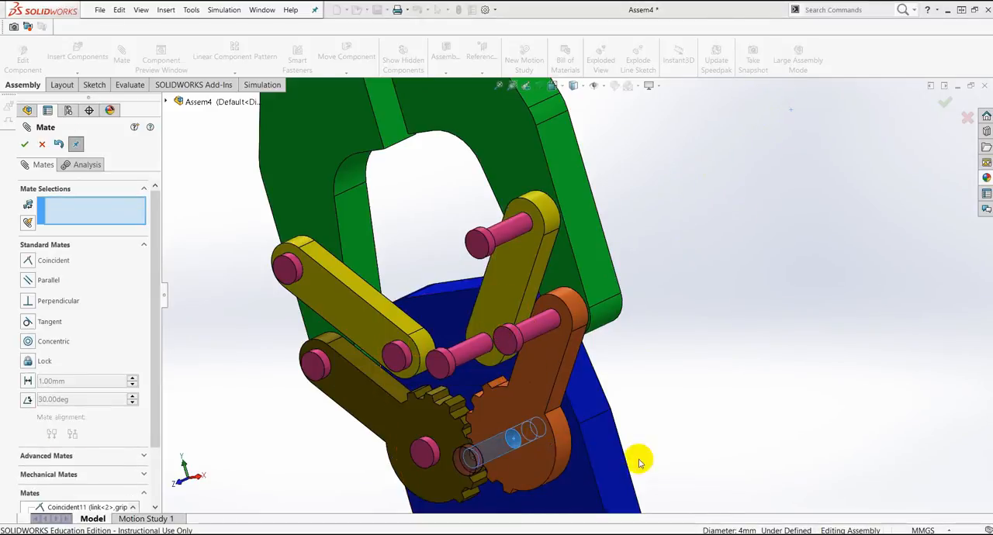
# Step: Add coincident mates that seat the heads of the gear's centre pin and the right link's lower pin against the right link gear's front face
pyautogui.click(539, 393)
pyautogui.moveTo(649, 383); pyautogui.dragTo(593, 399, button='middle')
pyautogui.scroll(-2, 604, 437)
pyautogui.click(549, 271)
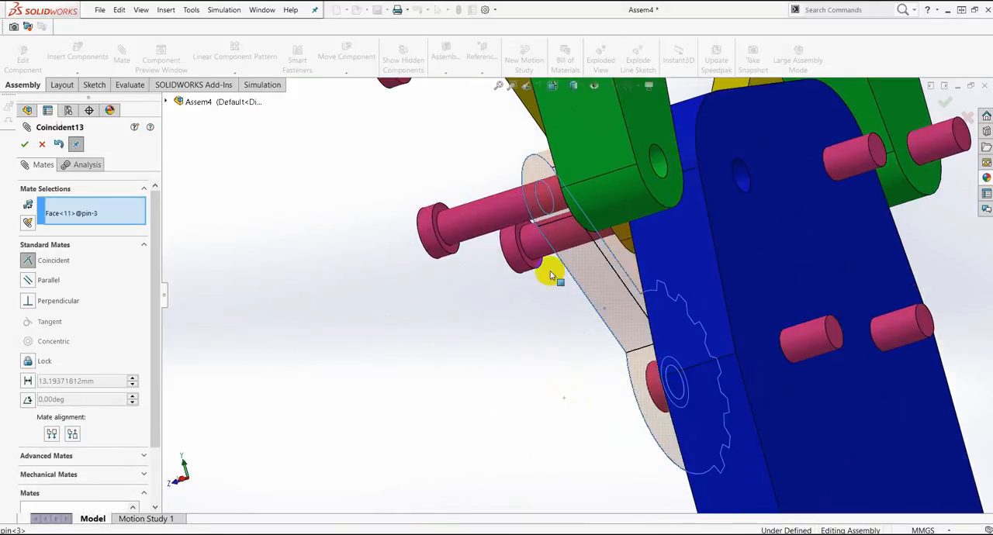
pyautogui.click(693, 244)
pyautogui.moveTo(580, 324); pyautogui.dragTo(605, 306, button='middle')
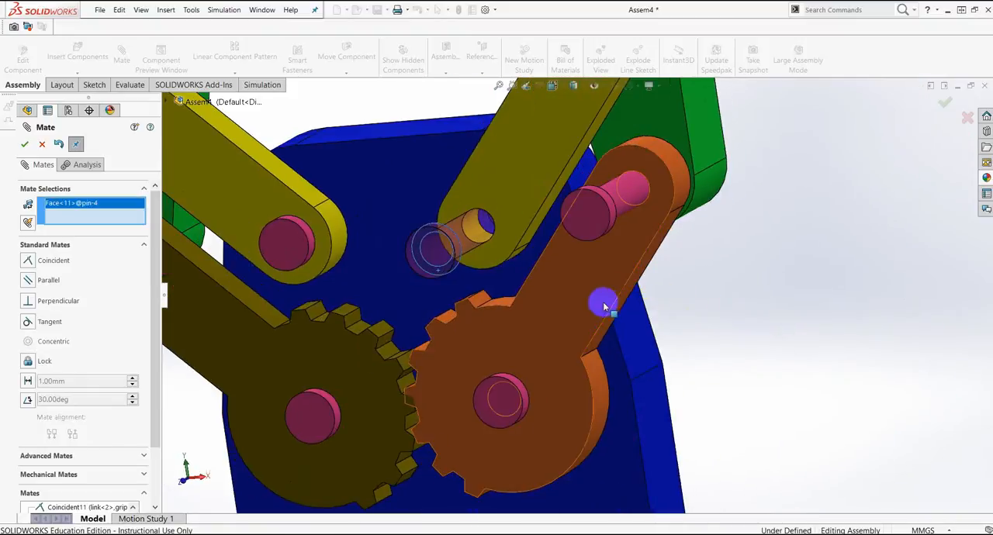
pyautogui.click(591, 300)
pyautogui.click(767, 279)
# Step: Add a coincident mate between the underside of the upper gear pin's head and the right link gear's front face
pyautogui.moveTo(729, 275); pyautogui.dragTo(601, 242, button='middle')
pyautogui.scroll(-2, 535, 221)
pyautogui.click(502, 213)
pyautogui.moveTo(593, 287); pyautogui.dragTo(660, 293, button='middle')
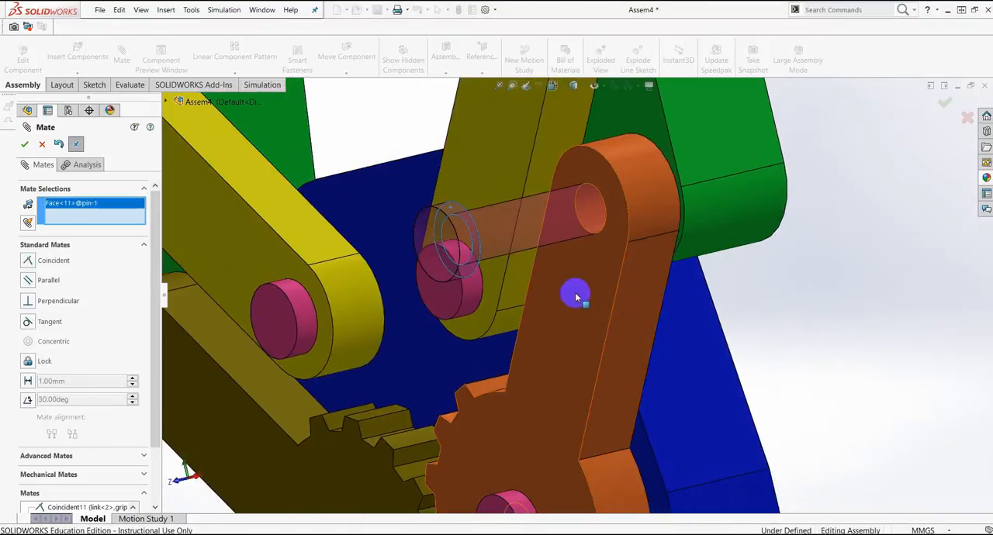
pyautogui.click(576, 295)
pyautogui.scroll(2, 760, 287)
pyautogui.click(841, 280)
# Step: Mate the head of the pin in the right link's upper hole coincident with the link's front face
pyautogui.scroll(2, 776, 241)
pyautogui.click(568, 177)
pyautogui.moveTo(568, 177); pyautogui.dragTo(701, 199, button='middle')
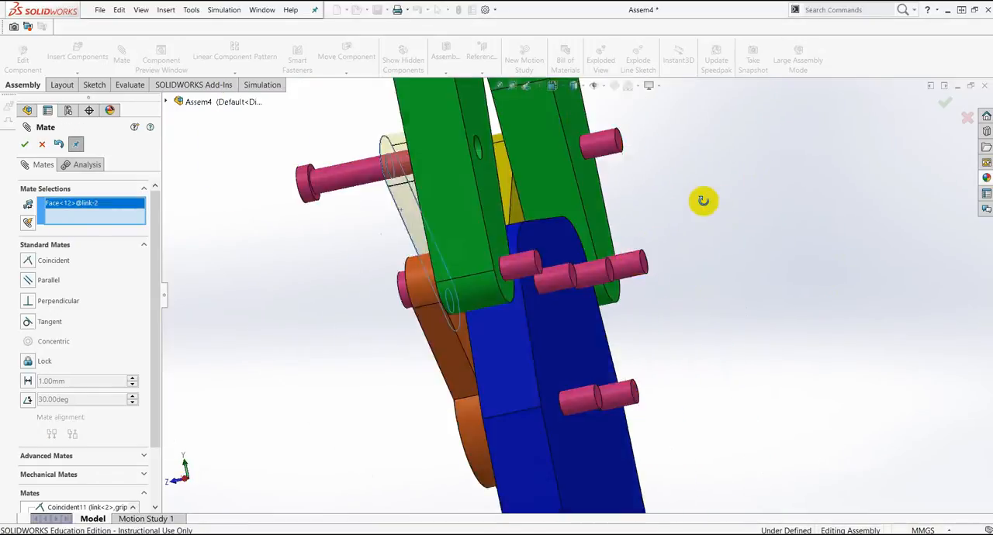
pyautogui.scroll(-3, 350, 215)
pyautogui.click(350, 214)
pyautogui.click(703, 275)
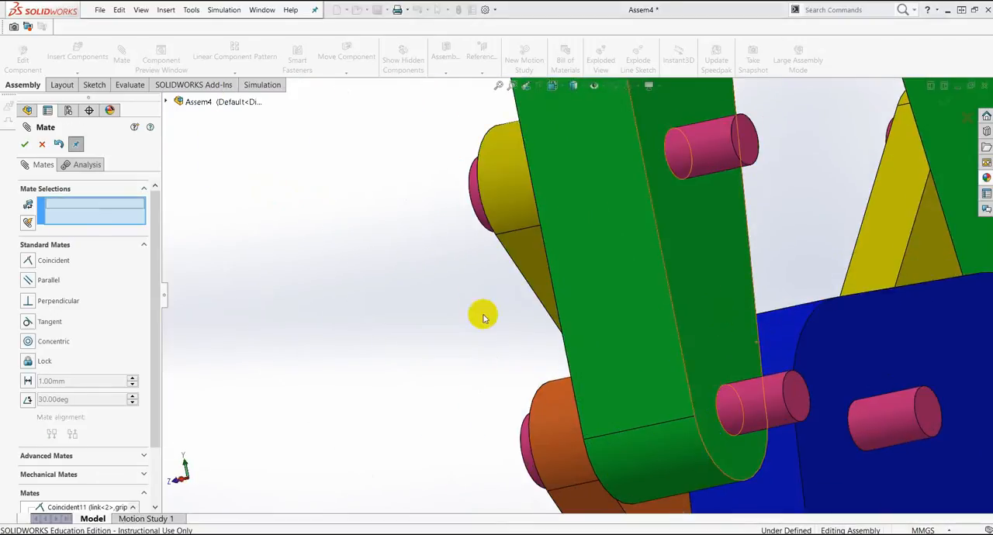
pyautogui.click(25, 144)
# Step: Make two copies of the yellow link and place one on each side of the gripper assembly
pyautogui.moveTo(582, 302); pyautogui.dragTo(777, 273, button='middle')
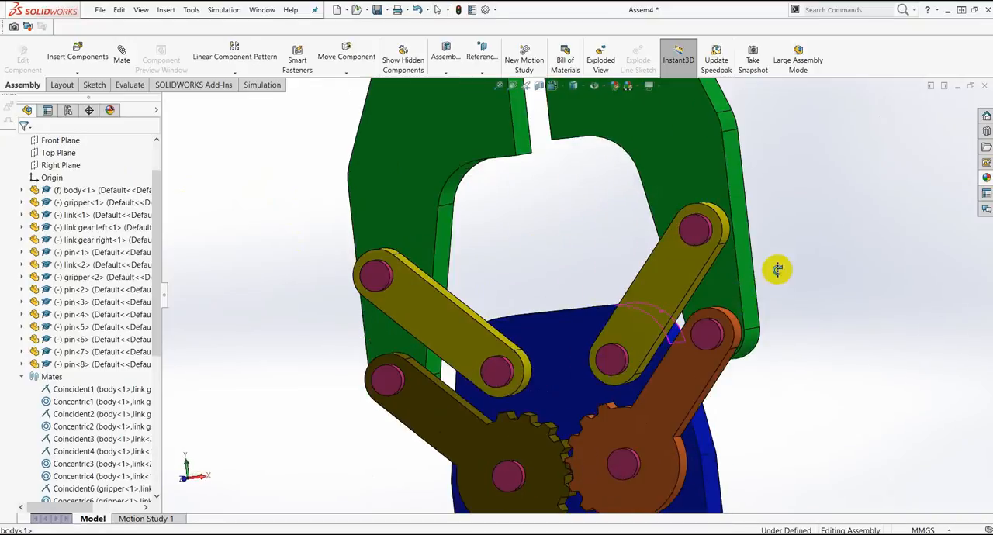
pyautogui.scroll(5, 705, 363)
pyautogui.moveTo(699, 277); pyautogui.dragTo(691, 311, button='middle')
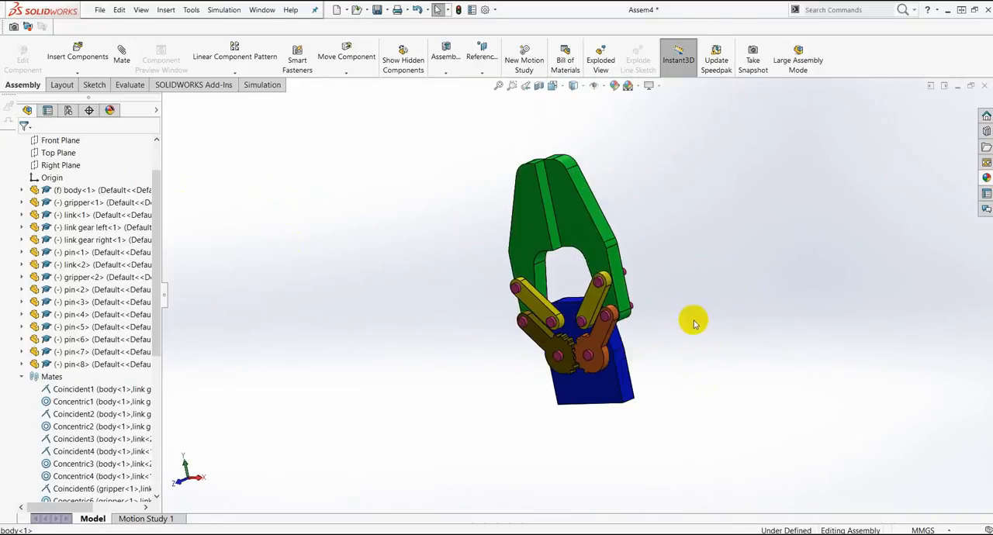
pyautogui.scroll(-3, 689, 312)
pyautogui.keyDown('ctrl'); pyautogui.moveTo(503, 274); pyautogui.dragTo(604, 235); pyautogui.keyUp('ctrl')
pyautogui.keyDown('ctrl'); pyautogui.moveTo(423, 277); pyautogui.dragTo(325, 205); pyautogui.keyUp('ctrl')
pyautogui.scroll(-3, 660, 250)
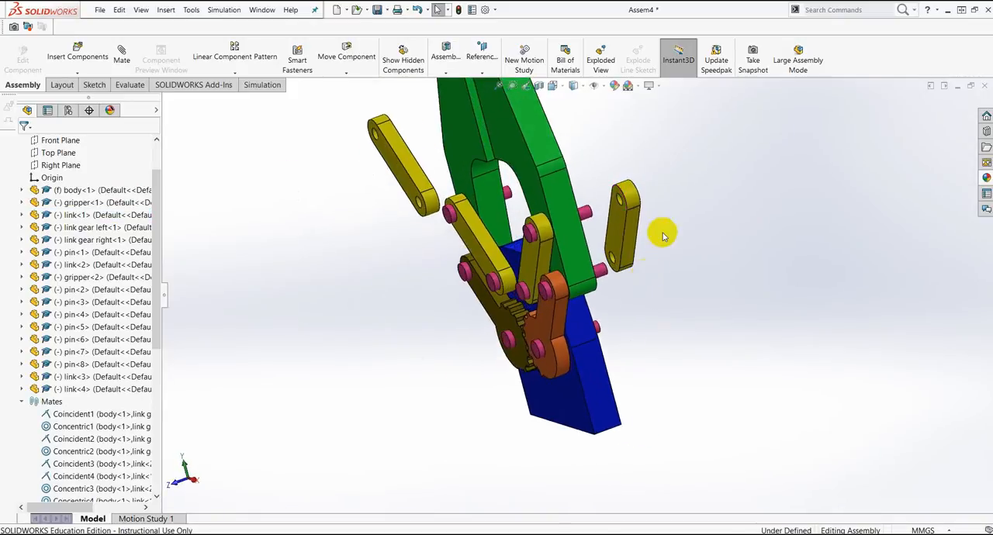
# Step: Add a coincident mate between the face of the copied link<3> and the back face of gripper<2>
pyautogui.click(593, 226)
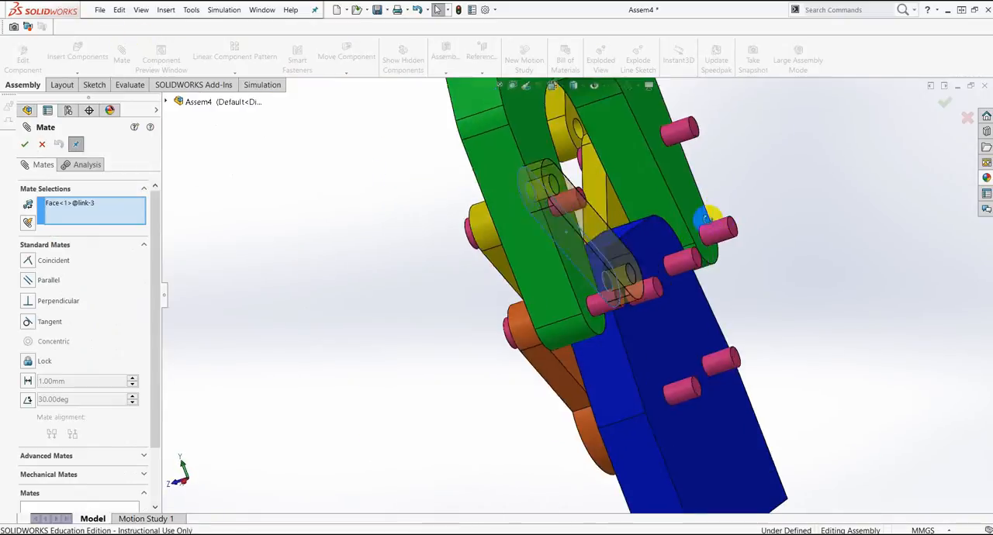
pyautogui.moveTo(714, 215); pyautogui.dragTo(488, 147, button='middle')
pyautogui.click(633, 219)
pyautogui.click(742, 244)
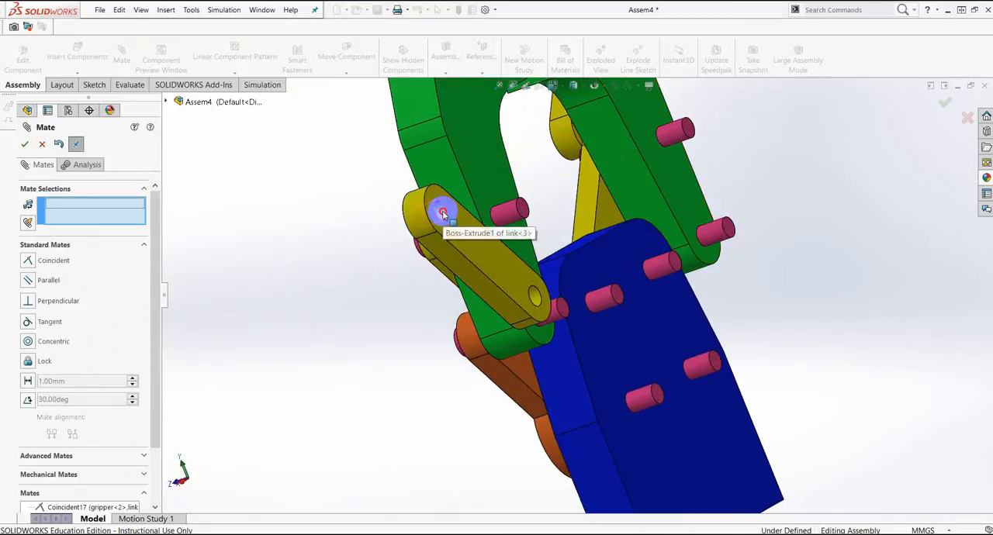
# Step: Mate link<3>'s holes concentric with the upper pin on gripper<2> and the matching upper pin on the body
pyautogui.click(441, 211)
pyautogui.click(508, 216)
pyautogui.click(727, 256)
pyautogui.moveTo(605, 290); pyautogui.dragTo(548, 340)
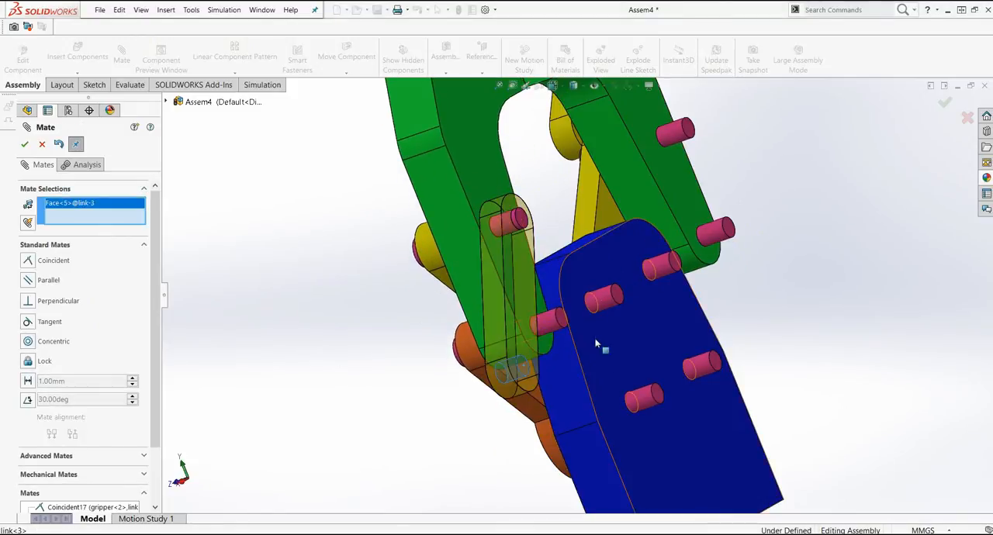
pyautogui.click(612, 298)
pyautogui.click(797, 360)
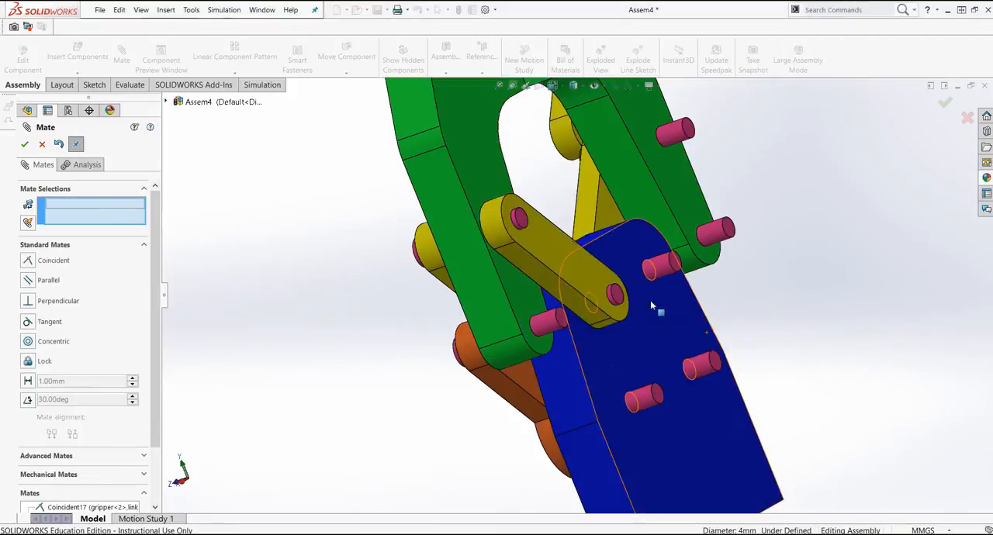
pyautogui.press('Escape')
# Step: Copy the mounted back link and mate the copy's upper hole concentric with the lower pin on gripper<2>
pyautogui.keyDown('ctrl'); pyautogui.moveTo(553, 269); pyautogui.dragTo(465, 443); pyautogui.keyUp('ctrl')
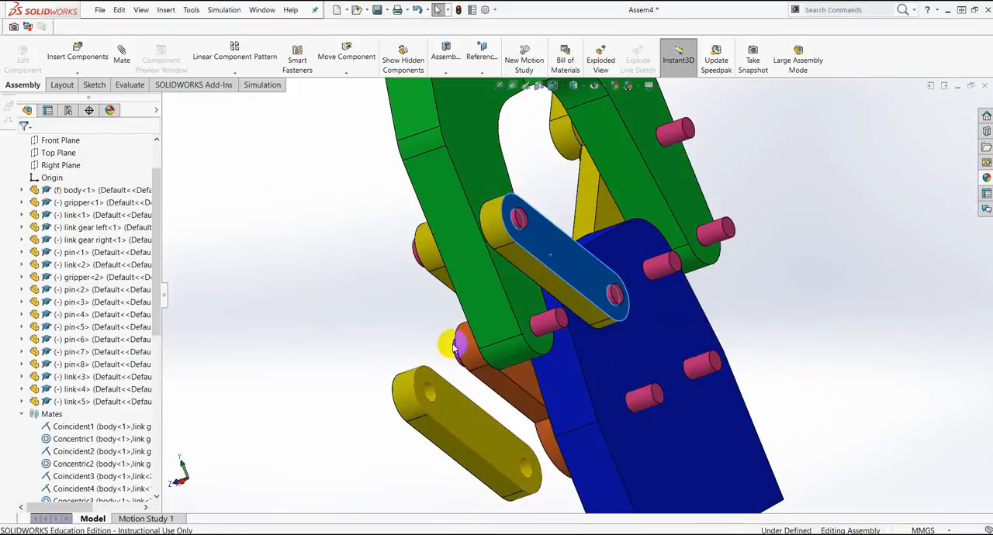
pyautogui.click(353, 266)
pyautogui.scroll(-2, 435, 413)
pyautogui.click(427, 385)
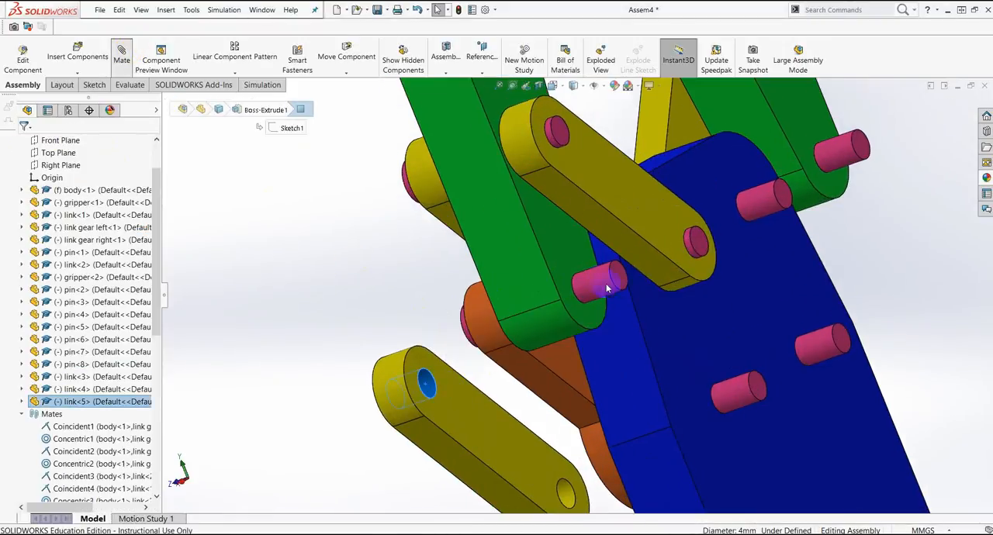
pyautogui.click(122, 52)
pyautogui.click(601, 283)
pyautogui.click(875, 363)
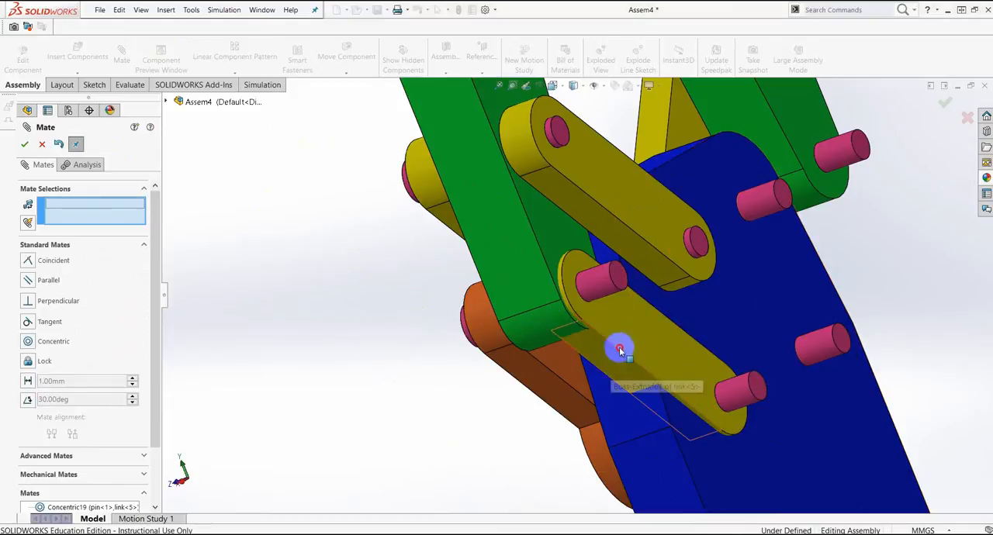
# Step: Mate the lower hole of link<5> concentric with the gear's centre pin where it exits the back of the body
pyautogui.moveTo(620, 349); pyautogui.dragTo(705, 293)
pyautogui.scroll(2, 858, 351)
pyautogui.scroll(-3, 743, 349)
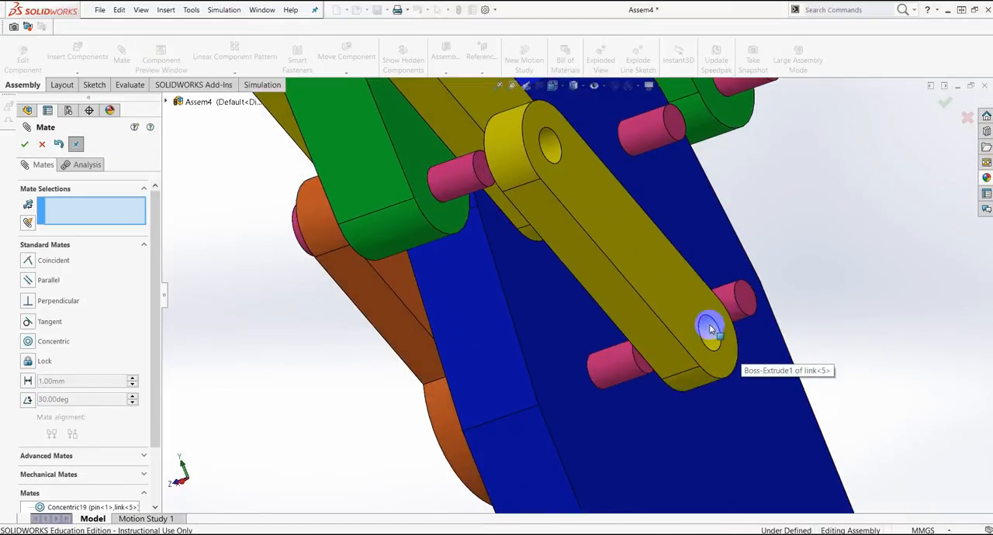
pyautogui.click(613, 370)
pyautogui.click(709, 337)
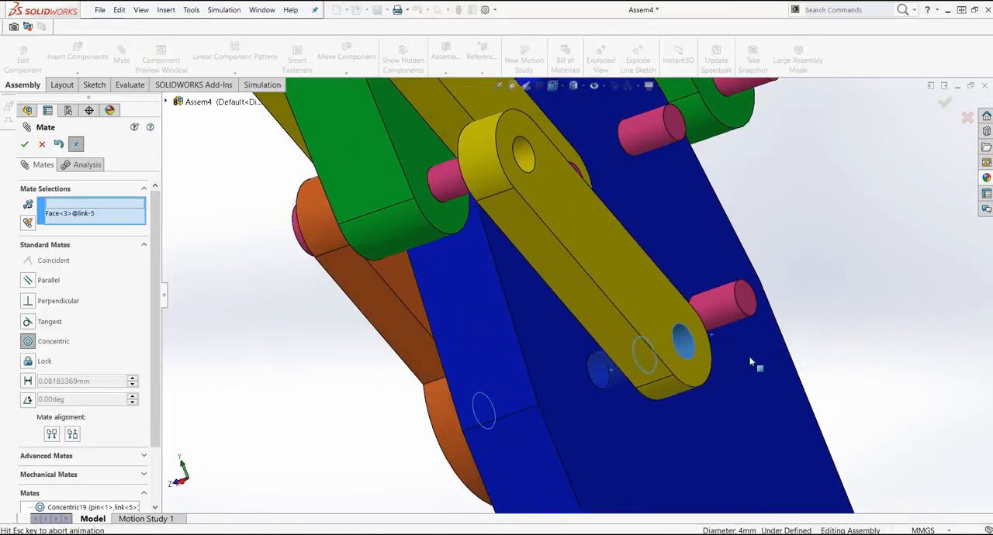
pyautogui.click(928, 386)
# Step: Add a coincident mate that seats link<5> flush against the back of the gripper assembly
pyautogui.click(533, 331)
pyautogui.moveTo(615, 346); pyautogui.dragTo(614, 274, button='middle')
pyautogui.click(585, 251)
pyautogui.click(907, 250)
pyautogui.moveTo(822, 284); pyautogui.dragTo(683, 316, button='middle')
pyautogui.scroll(3, 683, 310)
pyautogui.moveTo(574, 145); pyautogui.dragTo(874, 216, button='middle')
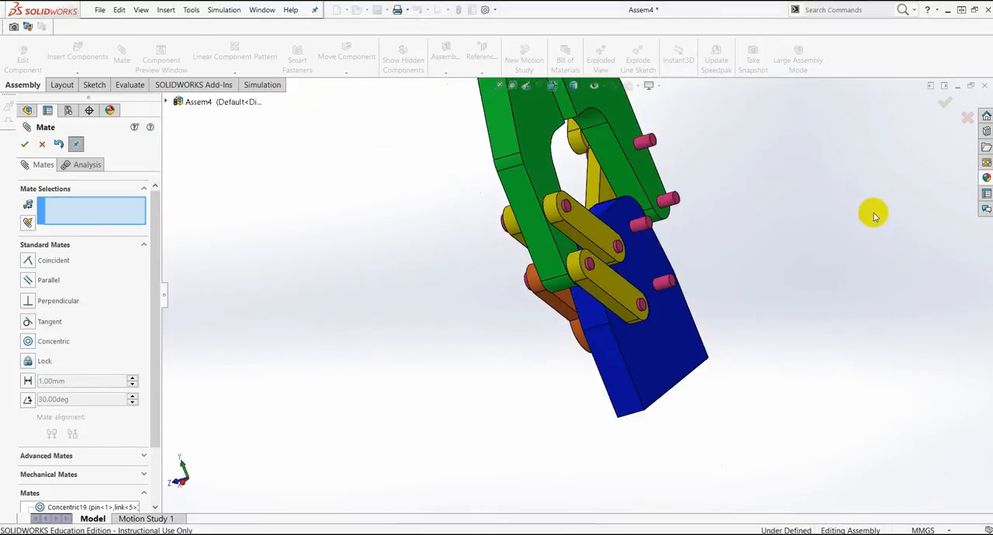
pyautogui.click(941, 108)
# Step: Make another copy of the loose link<4> and place it beside gripper<1>
pyautogui.moveTo(765, 222); pyautogui.dragTo(687, 273, button='middle')
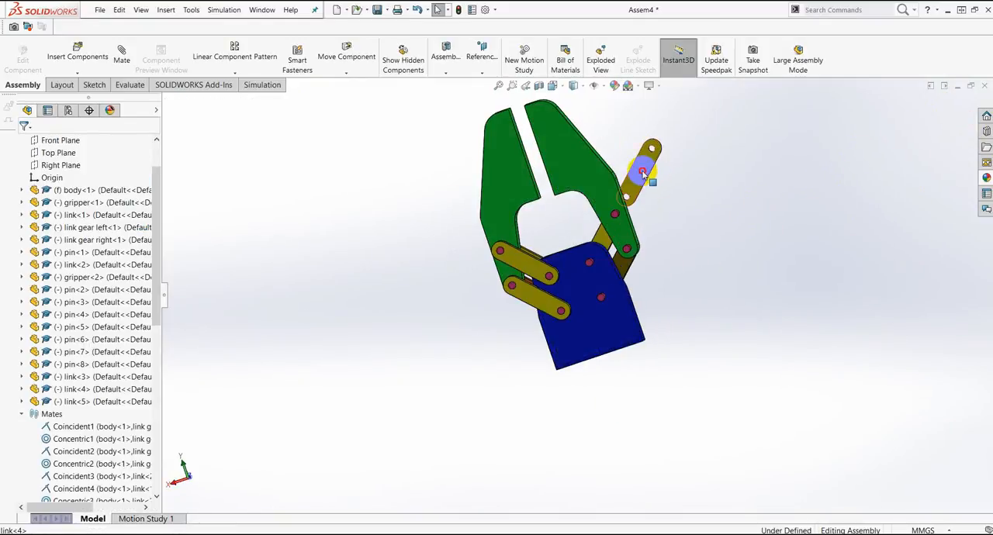
pyautogui.keyDown('ctrl'); pyautogui.moveTo(642, 172); pyautogui.dragTo(732, 243); pyautogui.keyUp('ctrl')
pyautogui.moveTo(731, 243); pyautogui.dragTo(661, 265, button='middle')
# Step: Add a coincident mate between the face of link<6> and the back face of gripper<1>
pyautogui.scroll(-4, 583, 246)
pyautogui.click(665, 264)
pyautogui.click(118, 59)
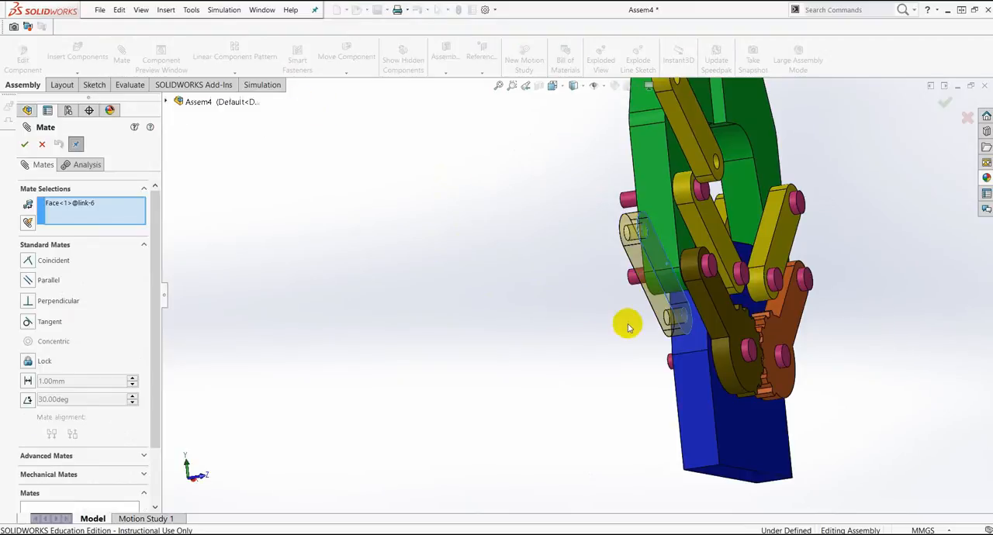
pyautogui.moveTo(626, 324); pyautogui.dragTo(677, 307, button='middle')
pyautogui.click(623, 225)
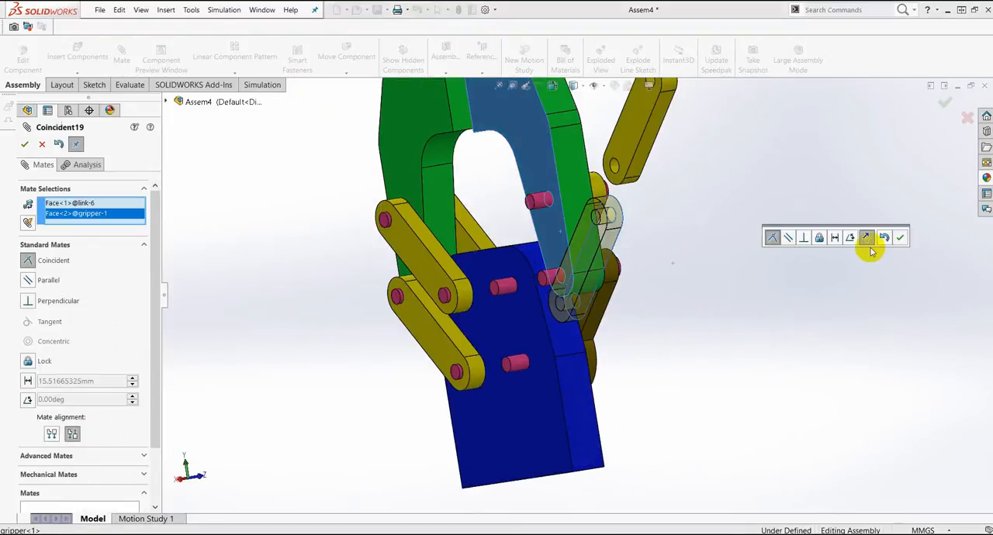
pyautogui.click(900, 237)
# Step: Add a coincident mate between the face of link<4> and the back face of gripper<1>
pyautogui.moveTo(736, 206); pyautogui.dragTo(632, 186, button='middle')
pyautogui.scroll(2, 654, 191)
pyautogui.scroll(-4, 632, 187)
pyautogui.click(632, 239)
pyautogui.moveTo(684, 231); pyautogui.dragTo(523, 242, button='middle')
pyautogui.click(523, 244)
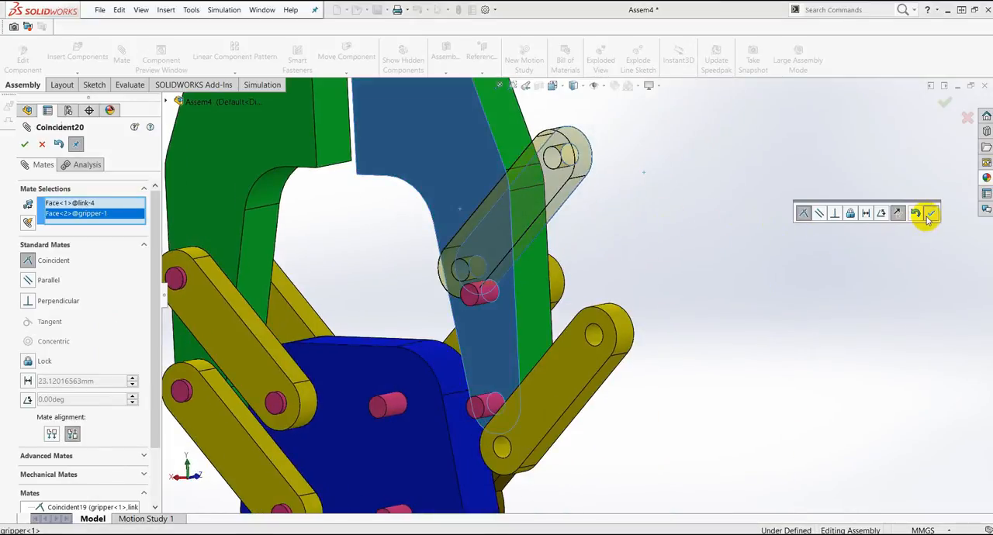
pyautogui.click(925, 213)
# Step: Mate link<4>'s holes concentric with the upper pin on gripper<1> and the matching upper pin on the body
pyautogui.click(557, 161)
pyautogui.click(495, 298)
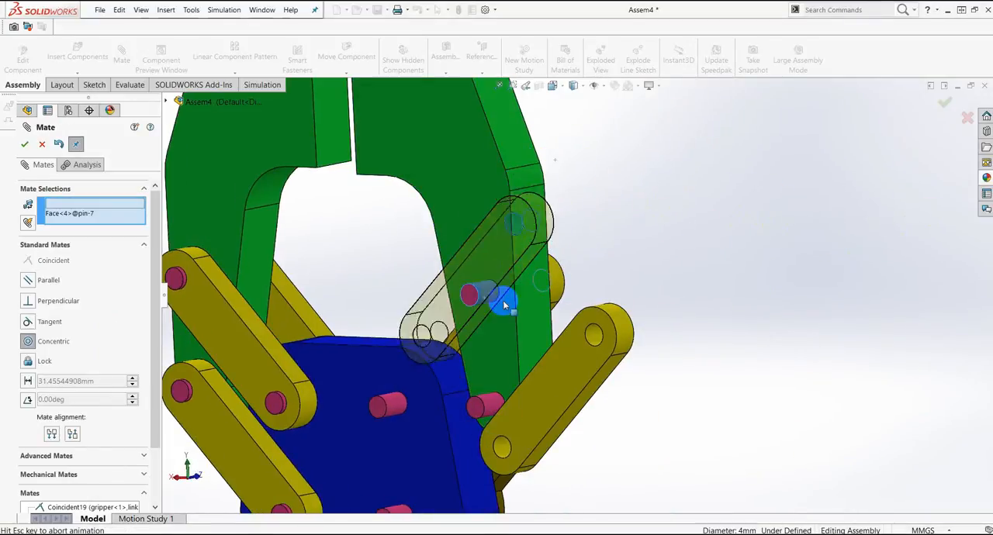
pyautogui.click(722, 324)
pyautogui.click(400, 408)
pyautogui.moveTo(401, 408); pyautogui.dragTo(416, 355)
pyautogui.click(418, 394)
pyautogui.click(395, 411)
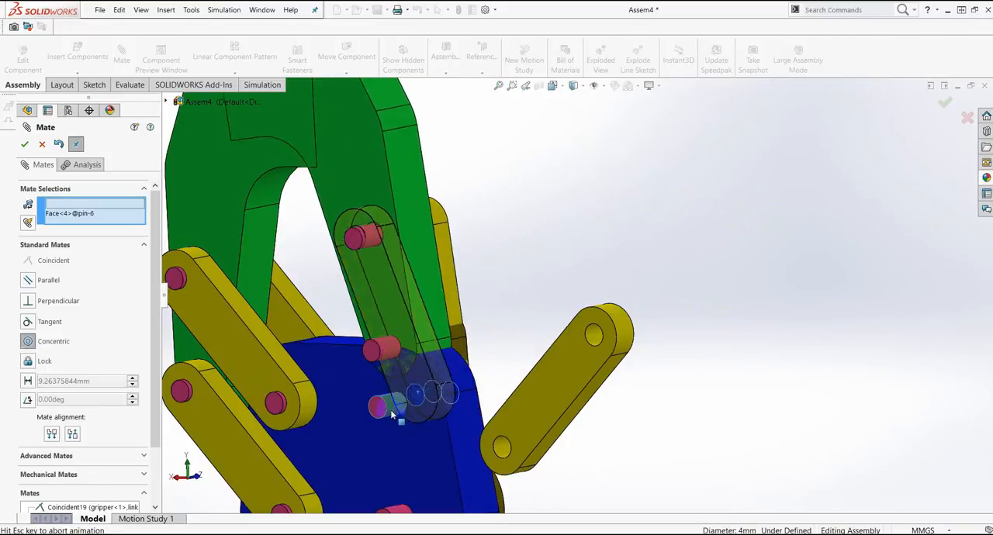
pyautogui.click(379, 429)
# Step: Swing gripper<1> outward and mate the upper hole of link<6> concentric with the gripper's lower pin
pyautogui.moveTo(412, 264); pyautogui.dragTo(702, 295)
pyautogui.click(601, 342)
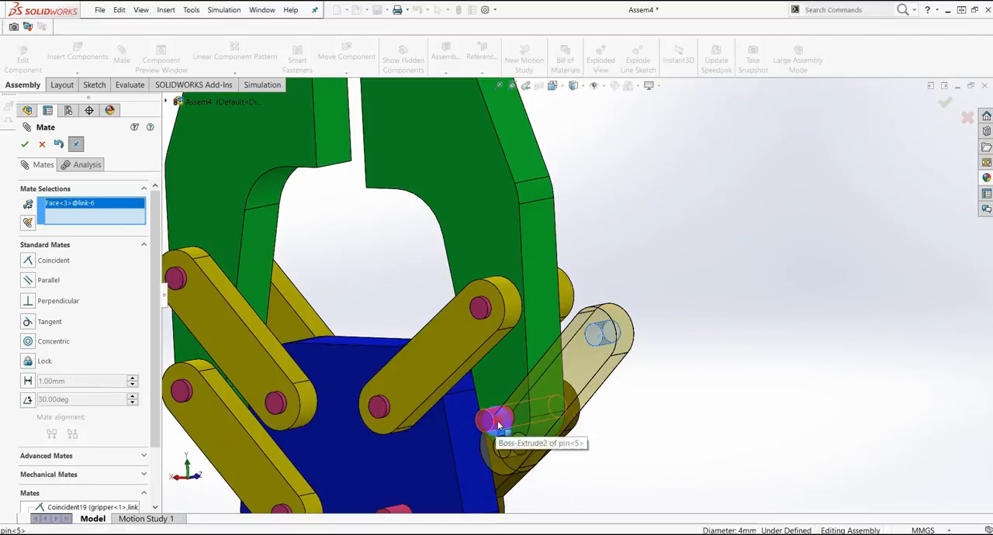
pyautogui.click(499, 425)
pyautogui.click(707, 441)
# Step: Mate the lower hole of link<6> concentric with the remaining lower pin on the back of the body
pyautogui.scroll(4, 505, 464)
pyautogui.scroll(-2, 494, 411)
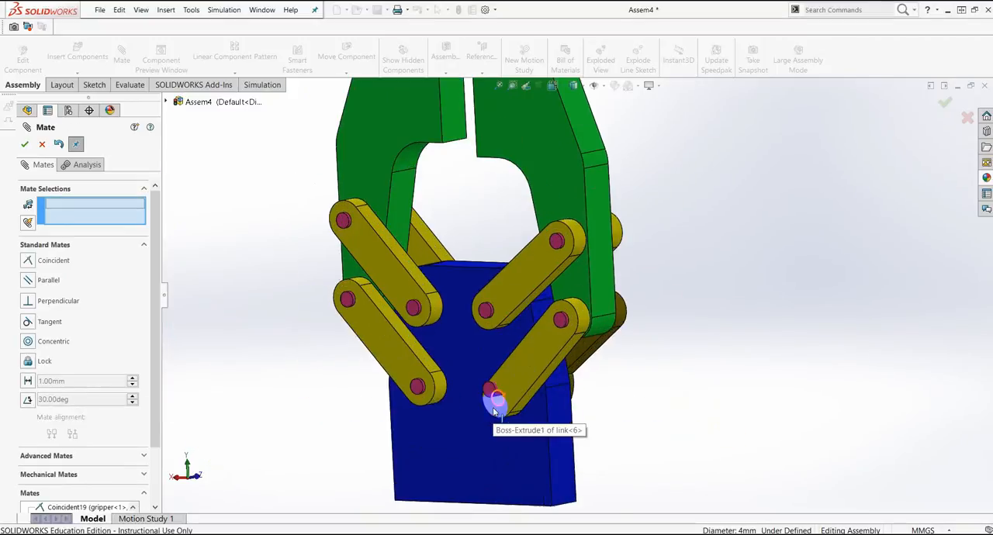
pyautogui.click(501, 405)
pyautogui.click(499, 390)
pyautogui.rightClick(633, 386)
pyautogui.scroll(6, 573, 234)
pyautogui.moveTo(572, 234); pyautogui.dragTo(562, 208, button='middle')
pyautogui.click(24, 145)
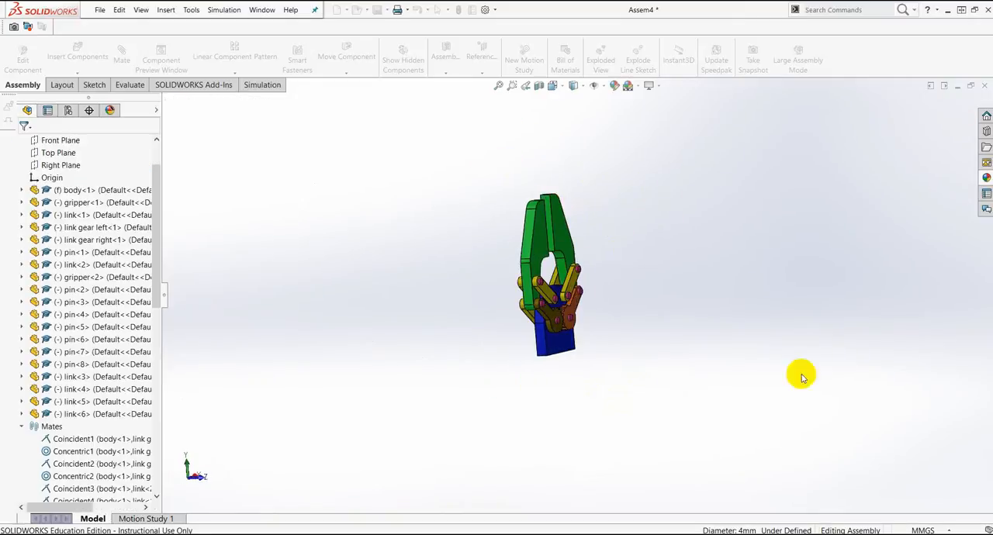
# Step: View the assembly from the front and move both grippers to test the mechanism's motion
pyautogui.moveTo(595, 384); pyautogui.dragTo(535, 400, button='middle')
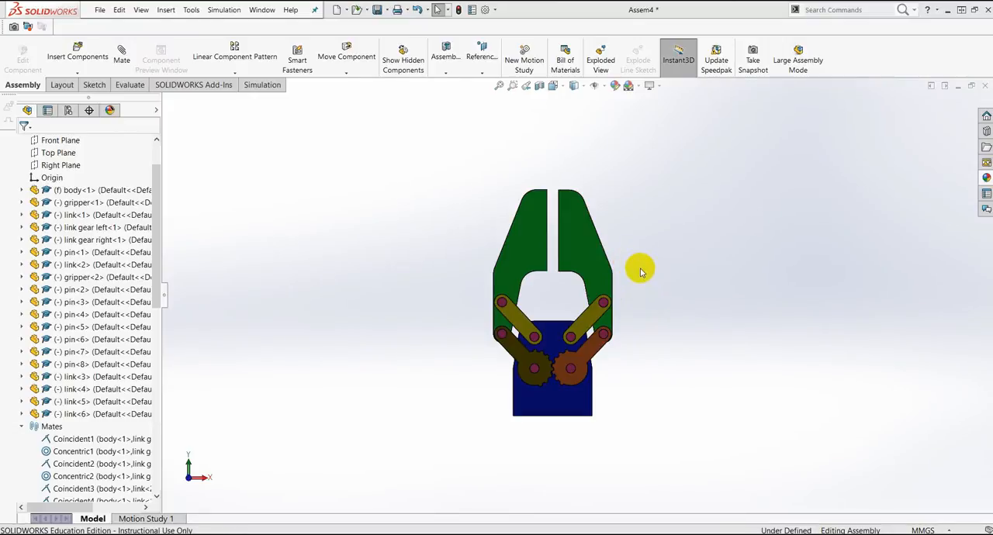
pyautogui.scroll(3, 633, 267)
pyautogui.moveTo(542, 227)
pyautogui.mouseDown()
pyautogui.moveTo(571, 240)
pyautogui.moveTo(546, 217)
pyautogui.mouseUp()
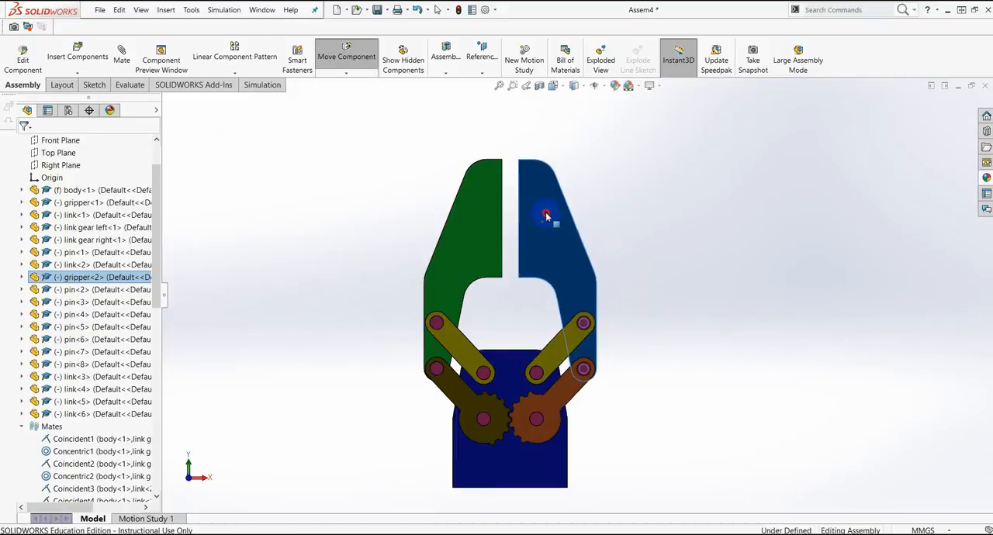
pyautogui.moveTo(472, 213); pyautogui.dragTo(455, 228)
pyautogui.click(632, 235)
# Step: Move the right gripper inward until the two grippers overlap to check the closing motion
pyautogui.scroll(-2, 538, 258)
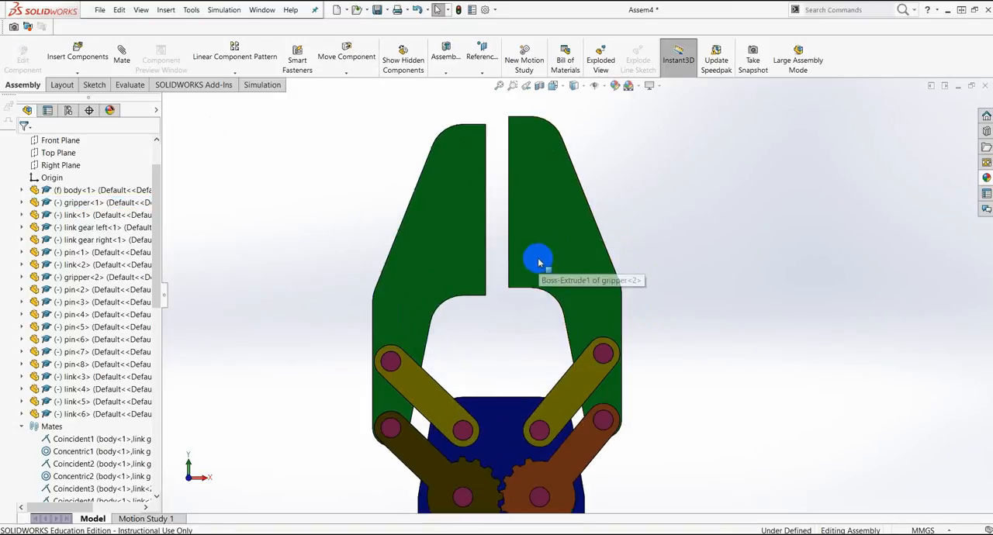
pyautogui.moveTo(539, 208)
pyautogui.mouseDown()
pyautogui.moveTo(559, 228)
pyautogui.moveTo(521, 228)
pyautogui.moveTo(530, 220)
pyautogui.mouseUp()
pyautogui.scroll(2, 578, 233)
pyautogui.moveTo(577, 242); pyautogui.dragTo(553, 221)
pyautogui.press('Escape')
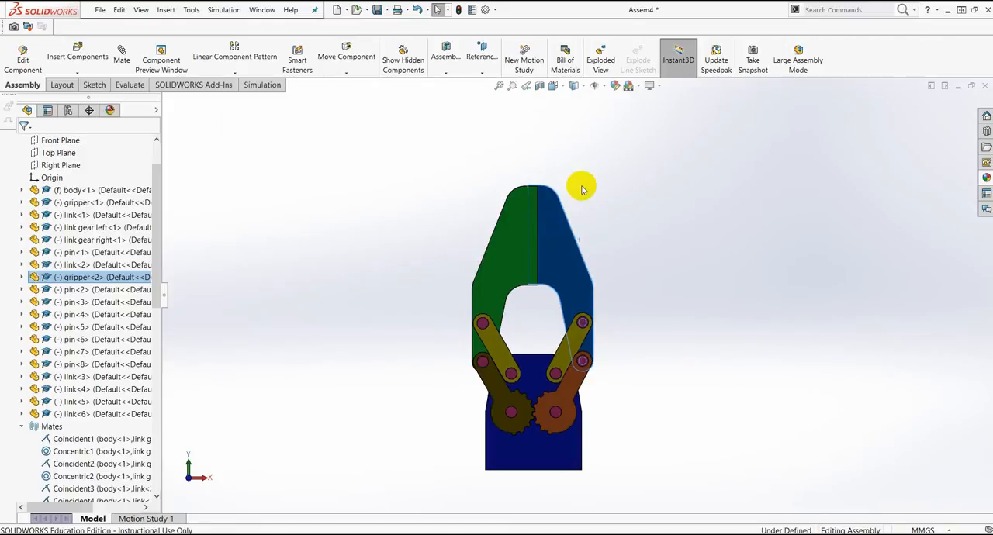
# Step: Move the overlapping grippers apart and adjust the left one until a narrow gap separates their inner edges
pyautogui.scroll(4, 563, 225)
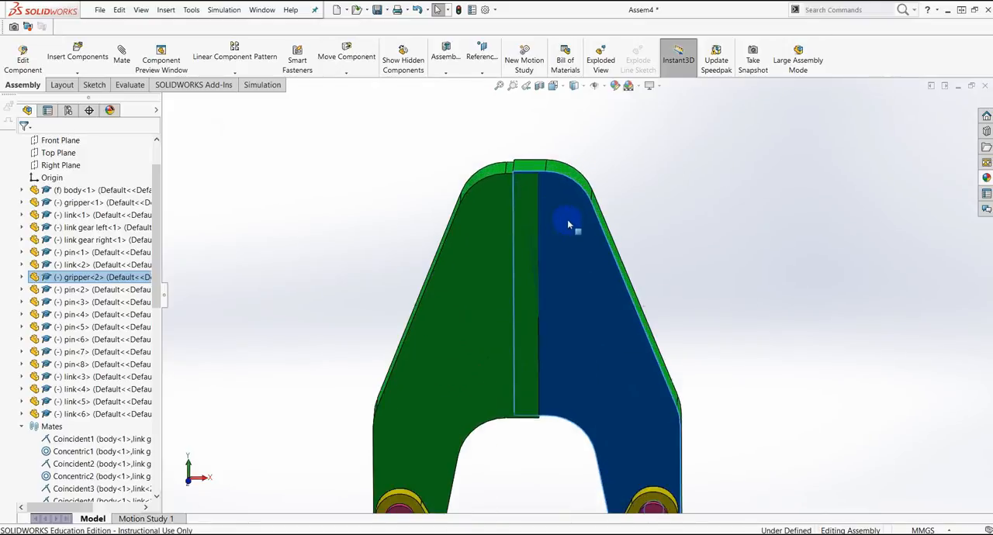
pyautogui.moveTo(560, 217); pyautogui.dragTo(620, 228)
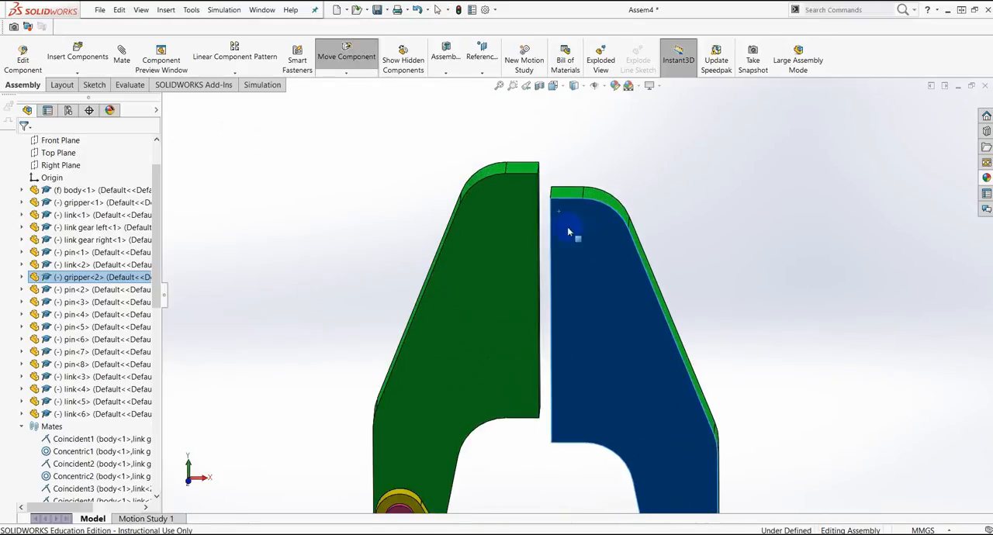
pyautogui.moveTo(514, 228); pyautogui.dragTo(532, 248)
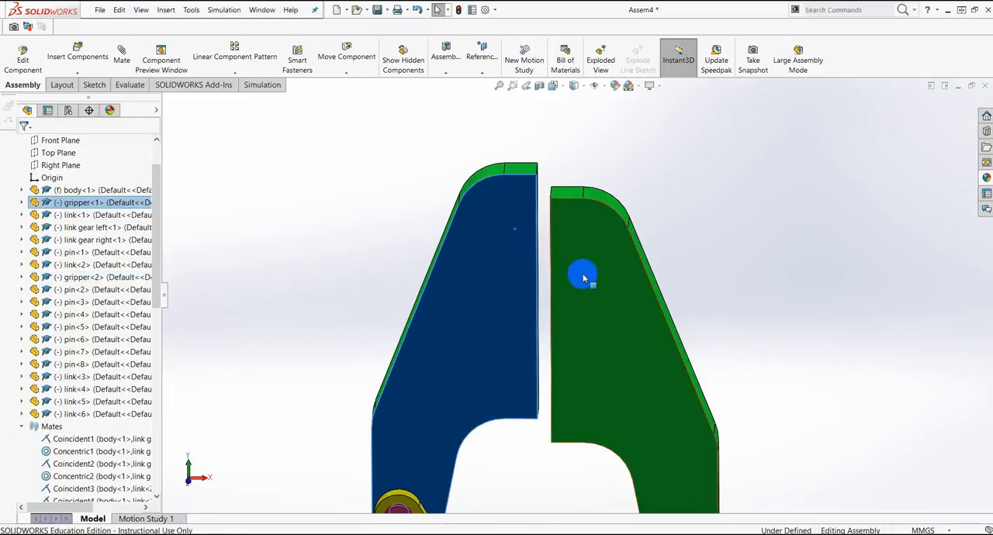
pyautogui.scroll(-3, 572, 277)
pyautogui.scroll(-2, 522, 277)
pyautogui.moveTo(515, 288); pyautogui.dragTo(543, 268)
pyautogui.scroll(4, 566, 413)
pyautogui.scroll(-6, 565, 330)
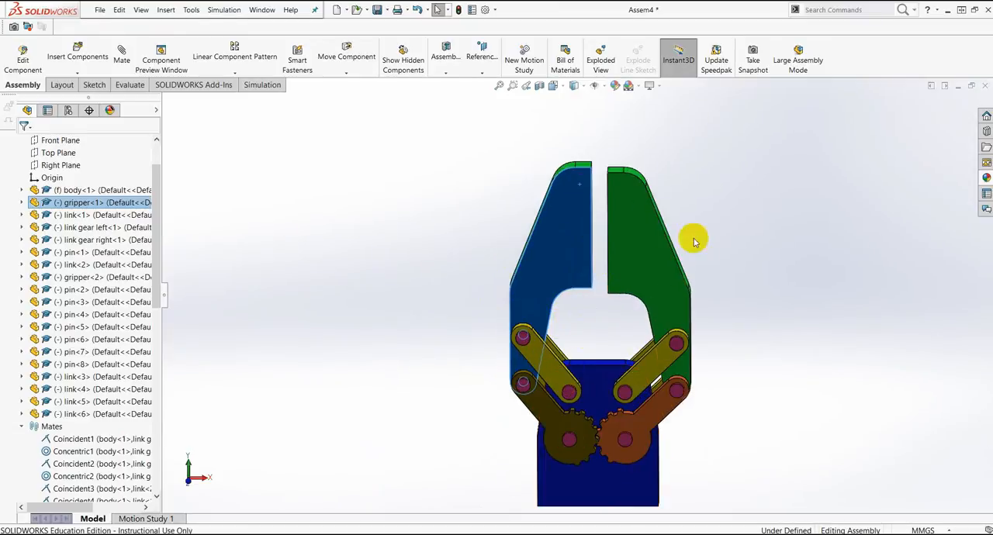
# Step: Move the right gripper slightly inward to narrow the gap between the two grippers
pyautogui.click(747, 231)
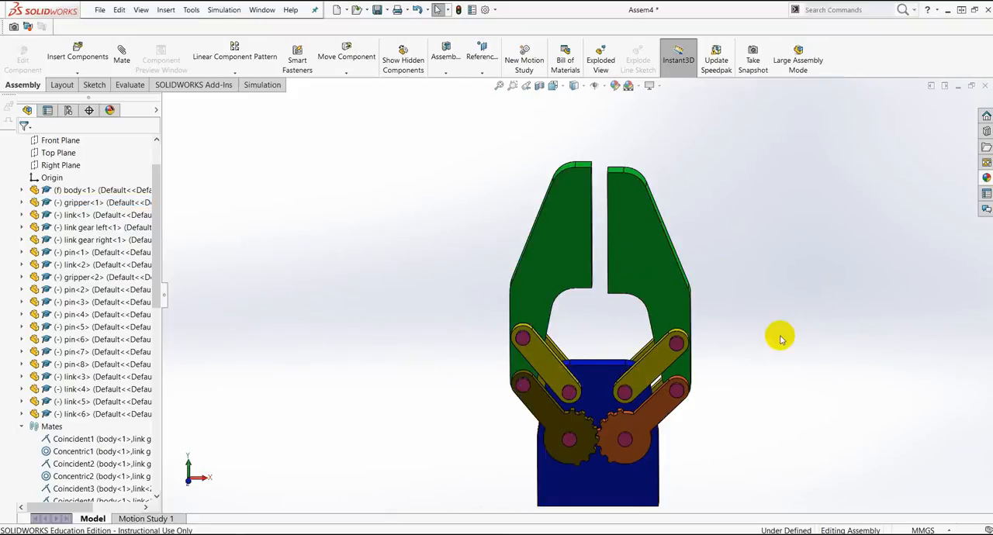
pyautogui.scroll(3, 643, 444)
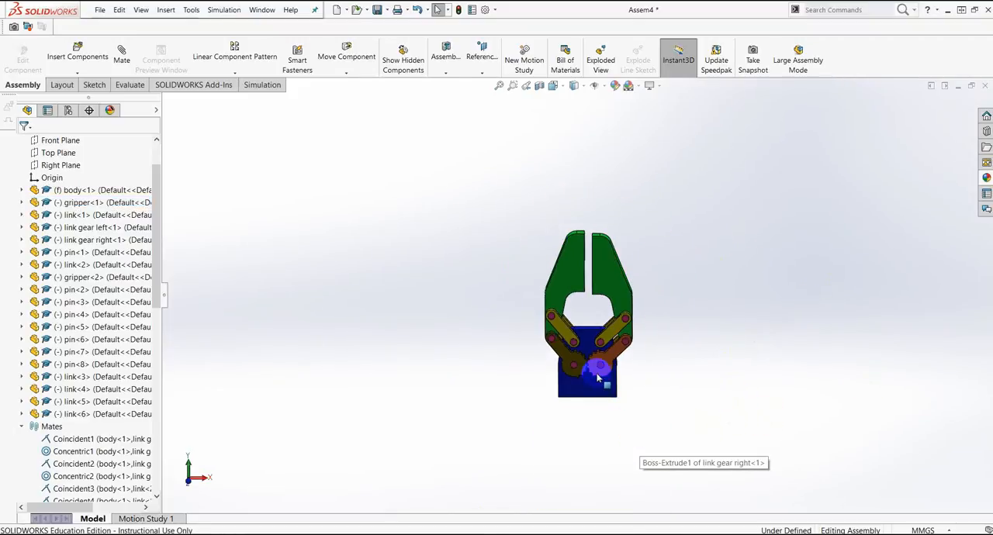
pyautogui.scroll(-3, 599, 346)
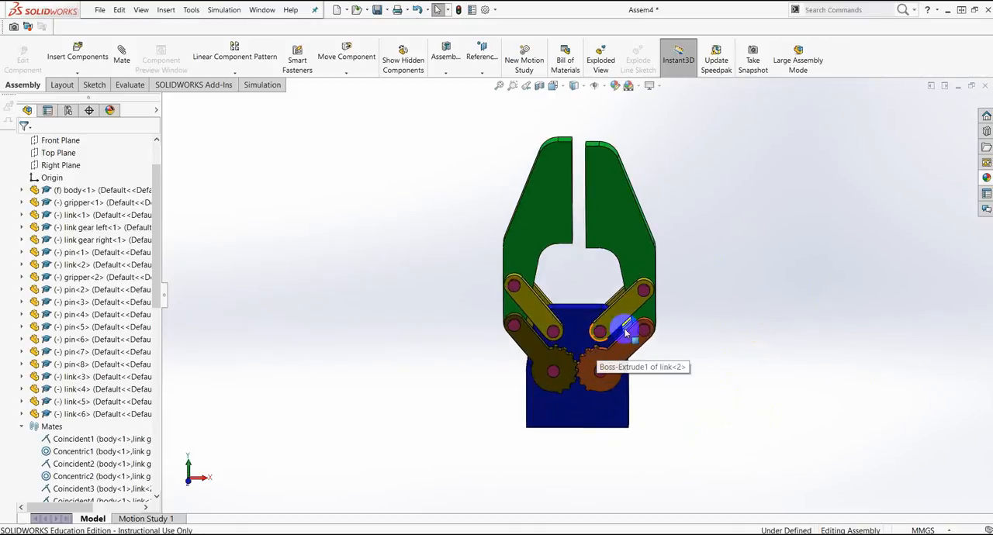
pyautogui.scroll(-2, 613, 262)
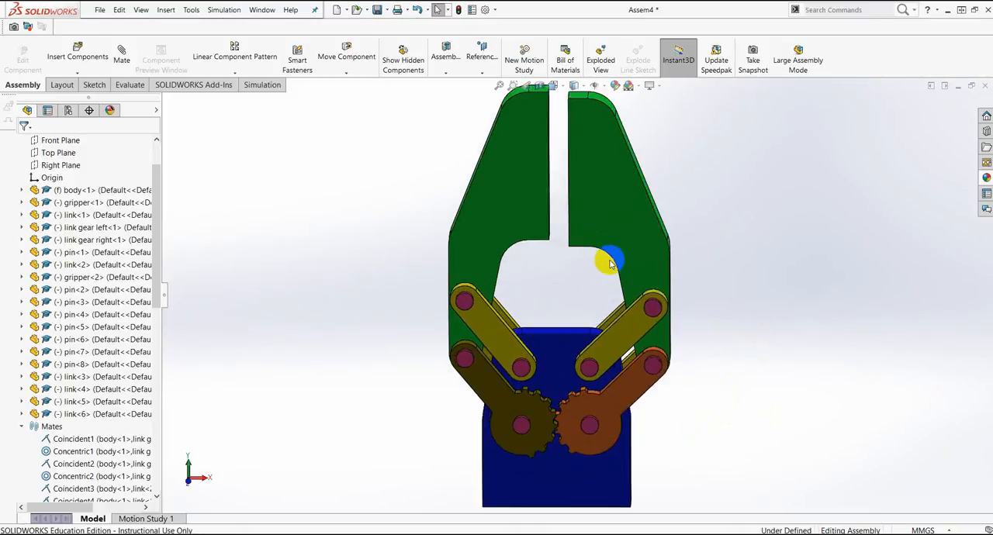
pyautogui.scroll(2, 603, 253)
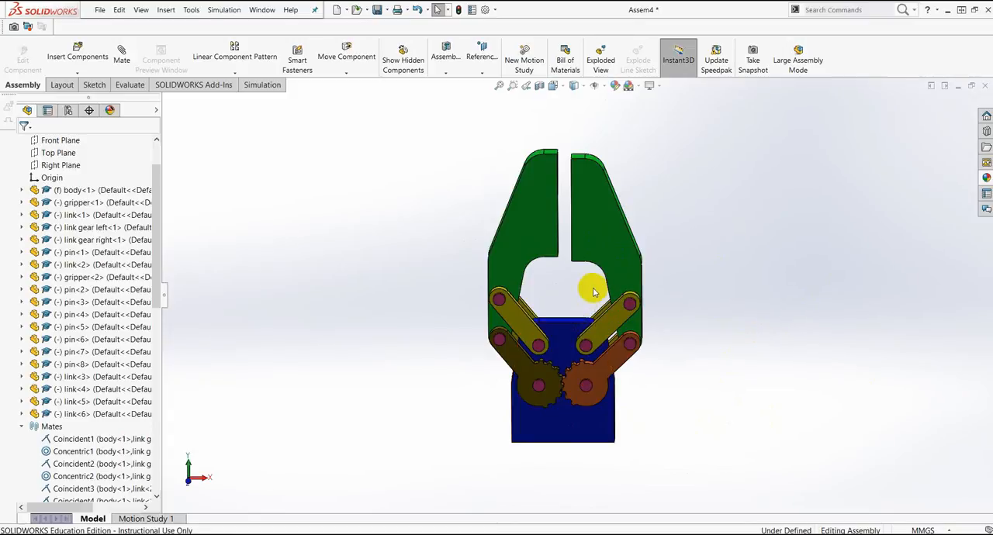
pyautogui.scroll(-3, 591, 270)
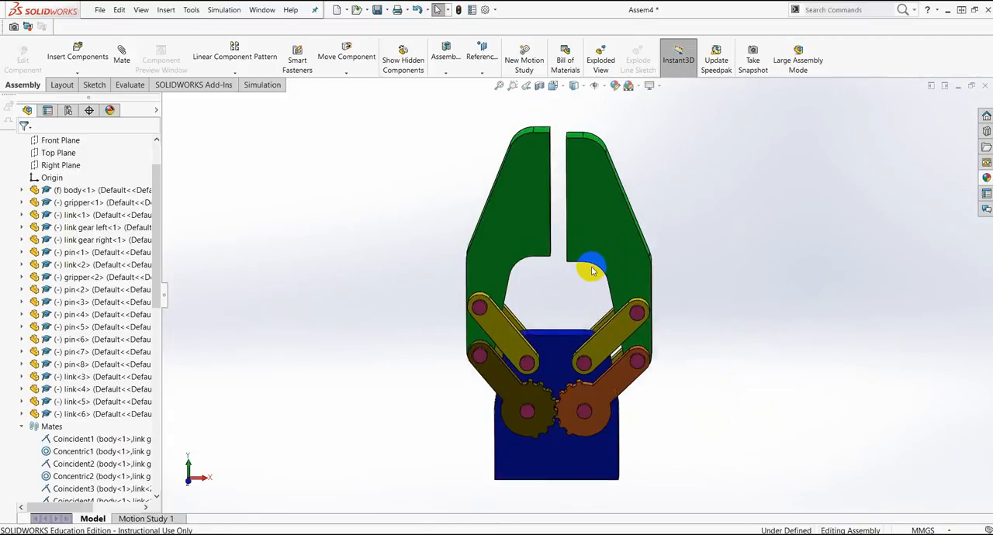
pyautogui.click(581, 206)
pyautogui.press('Escape')
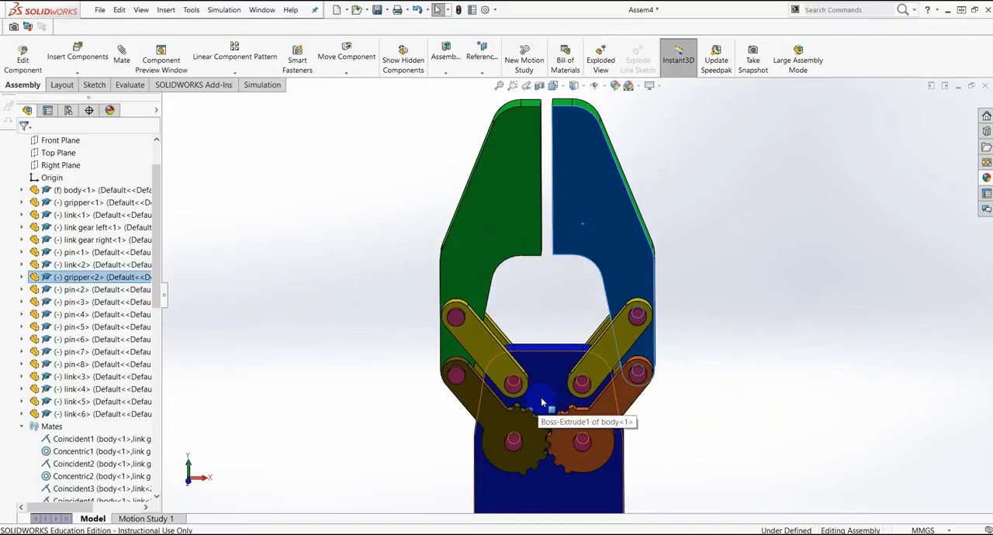
# Step: Nudge the left gripper slightly to fine-tune its position relative to the right gripper
pyautogui.scroll(-1, 547, 383)
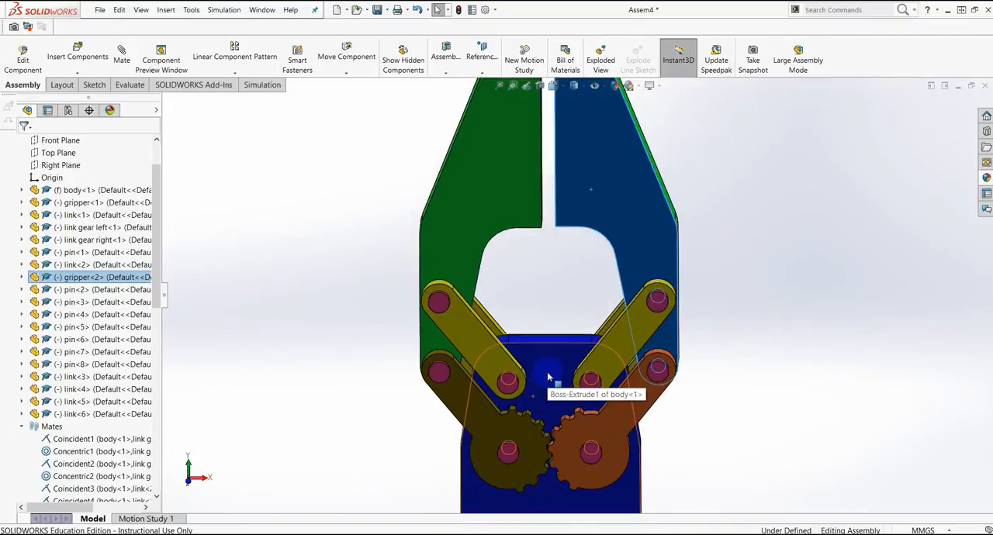
pyautogui.scroll(-1, 541, 310)
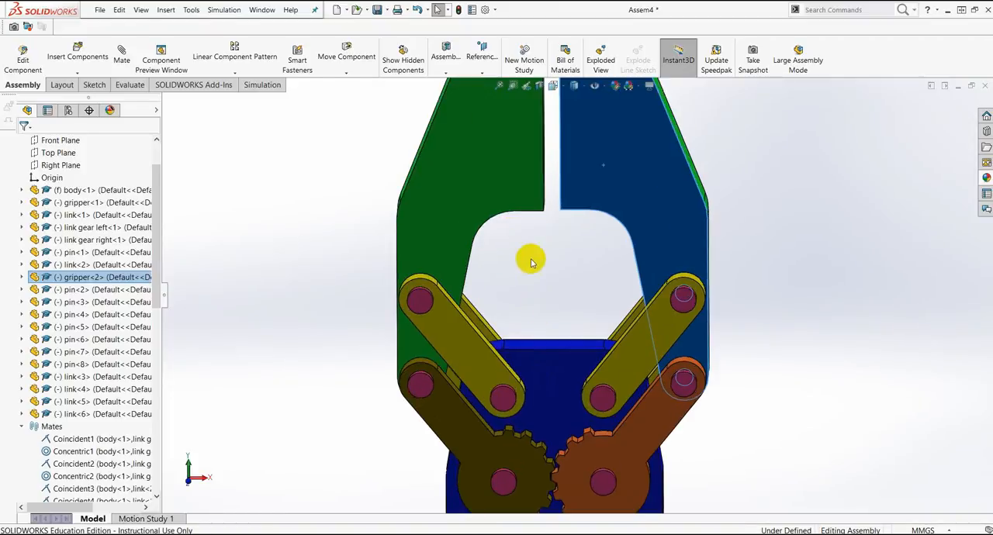
pyautogui.scroll(2, 571, 310)
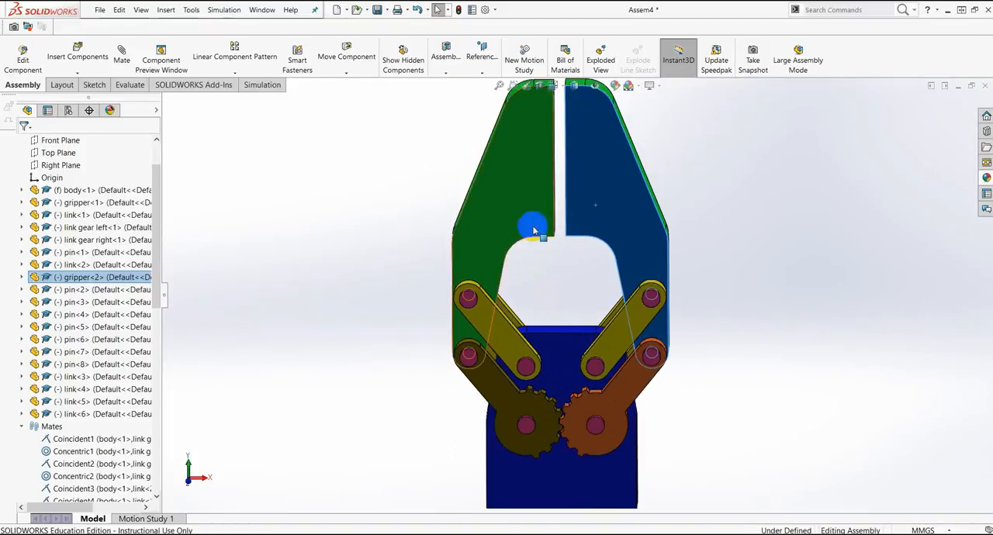
pyautogui.moveTo(532, 218); pyautogui.dragTo(534, 223)
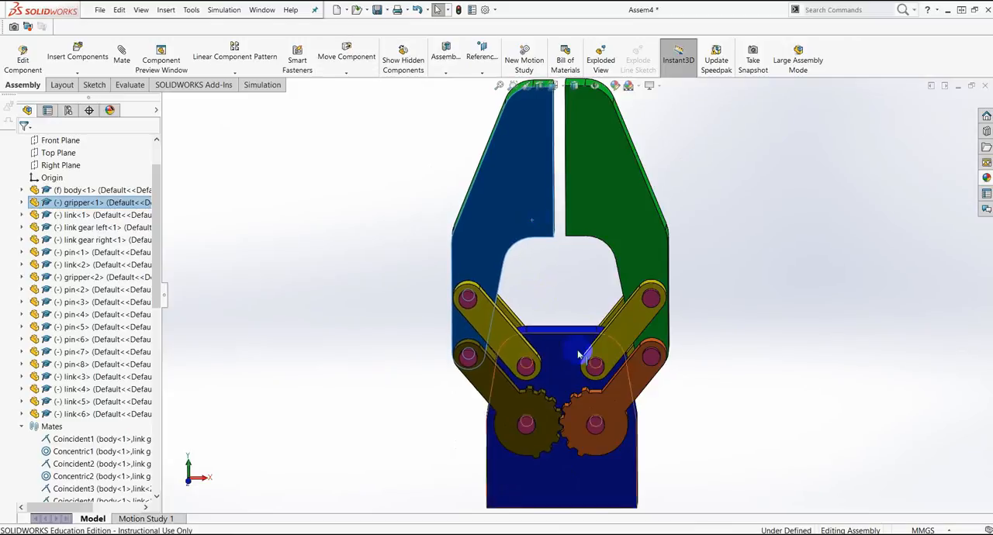
pyautogui.scroll(2, 560, 459)
# Step: Rotate the right gear link slightly to line its teeth up with the gaps between the left gear's teeth
pyautogui.click(594, 434)
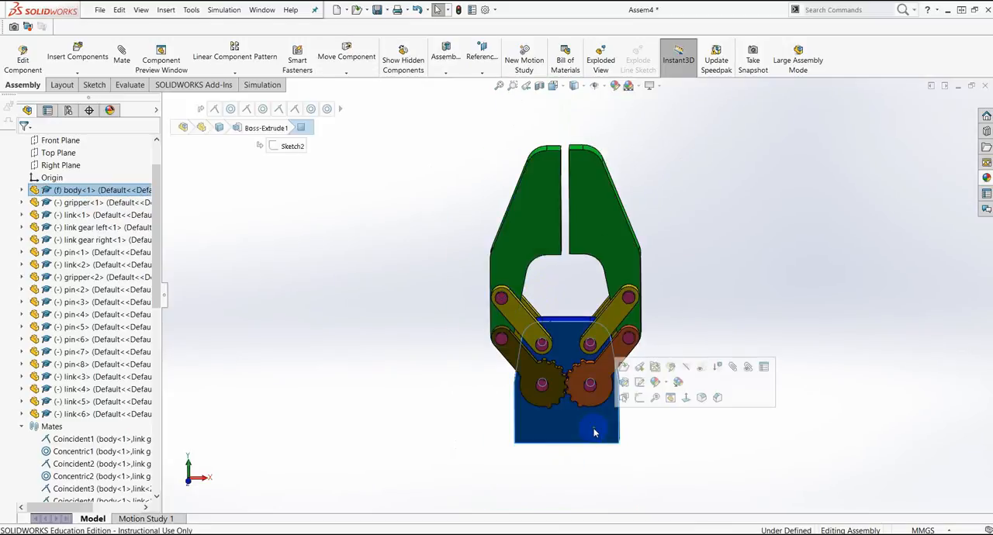
pyautogui.scroll(-2, 597, 433)
pyautogui.click(667, 419)
pyautogui.scroll(-4, 550, 356)
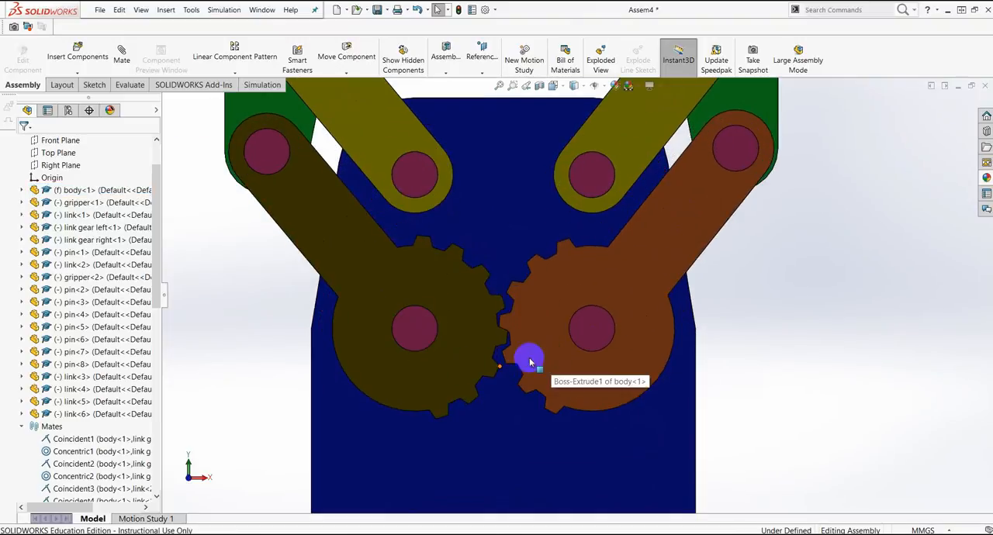
pyautogui.scroll(-3, 535, 314)
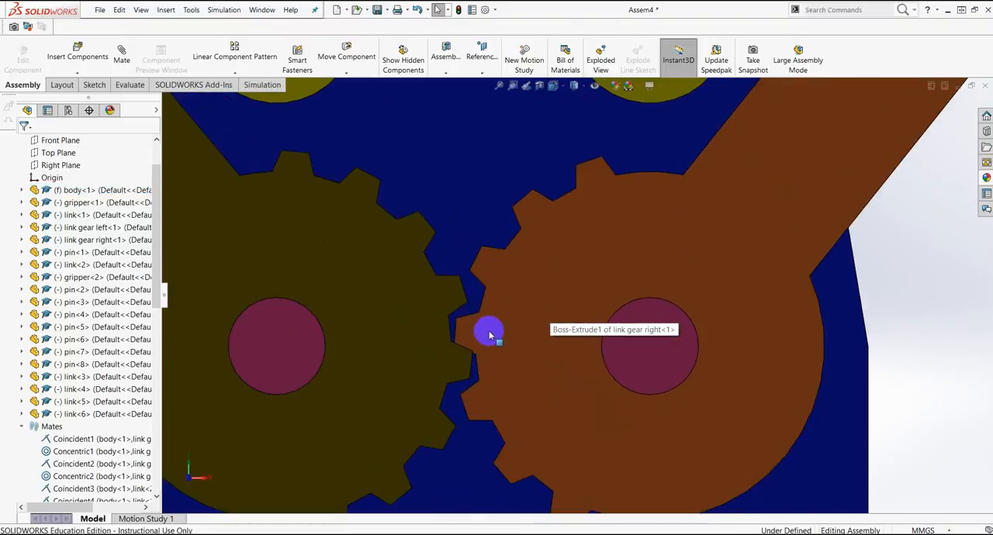
pyautogui.click(477, 331)
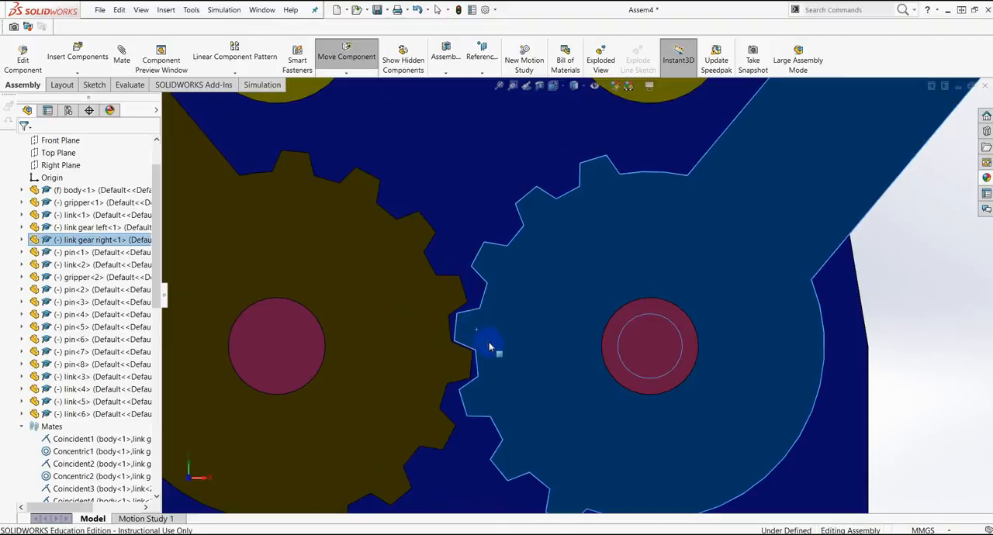
pyautogui.scroll(5, 589, 351)
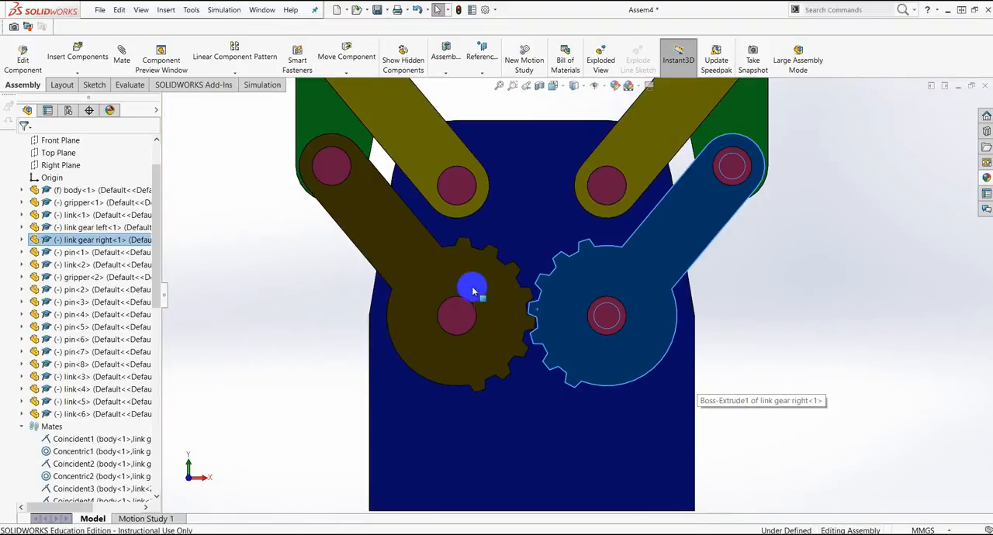
pyautogui.click(827, 328)
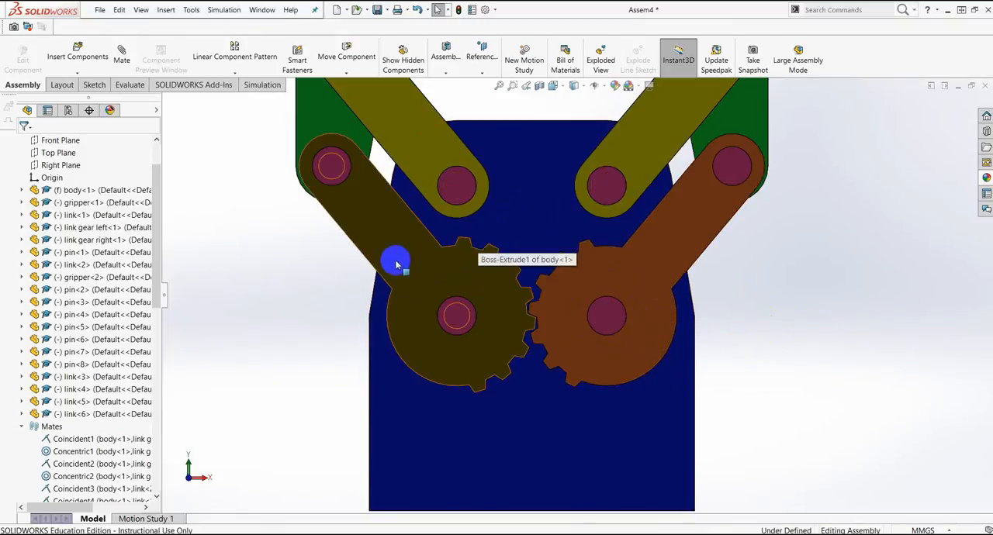
# Step: Measure the center distance between the pins at the hubs of the left and right gears
pyautogui.scroll(6, 744, 297)
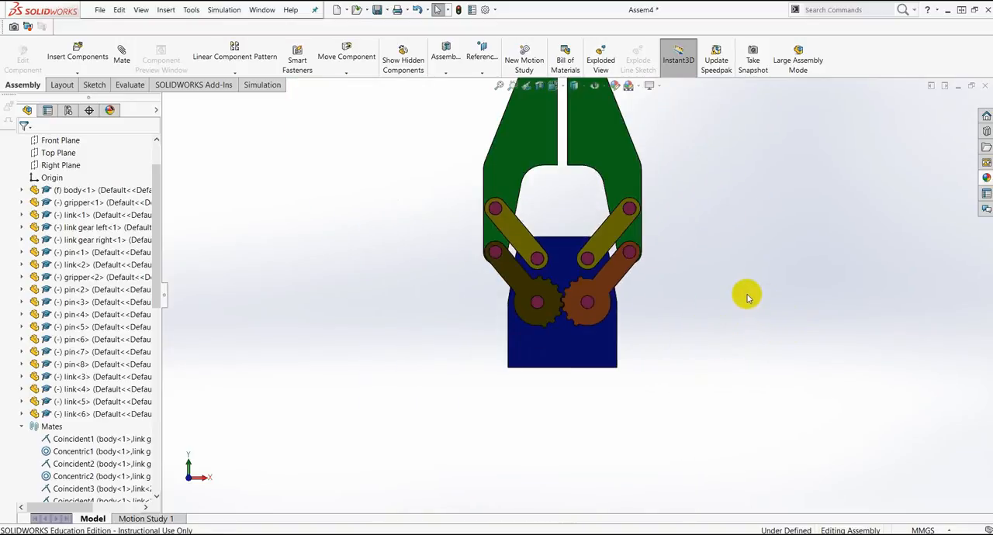
pyautogui.click(130, 85)
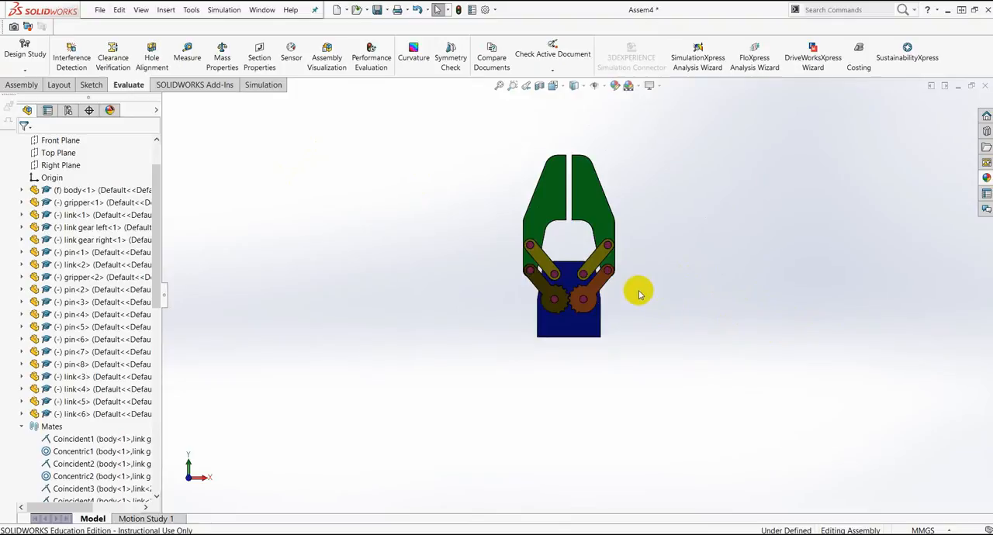
pyautogui.scroll(-5, 620, 295)
pyautogui.scroll(-4, 481, 288)
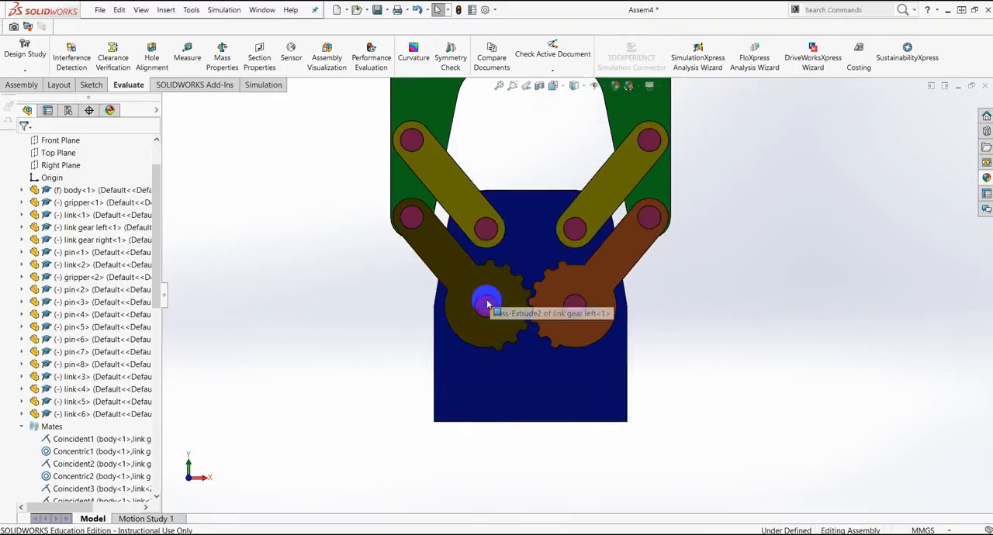
pyautogui.click(189, 58)
pyautogui.scroll(-3, 576, 311)
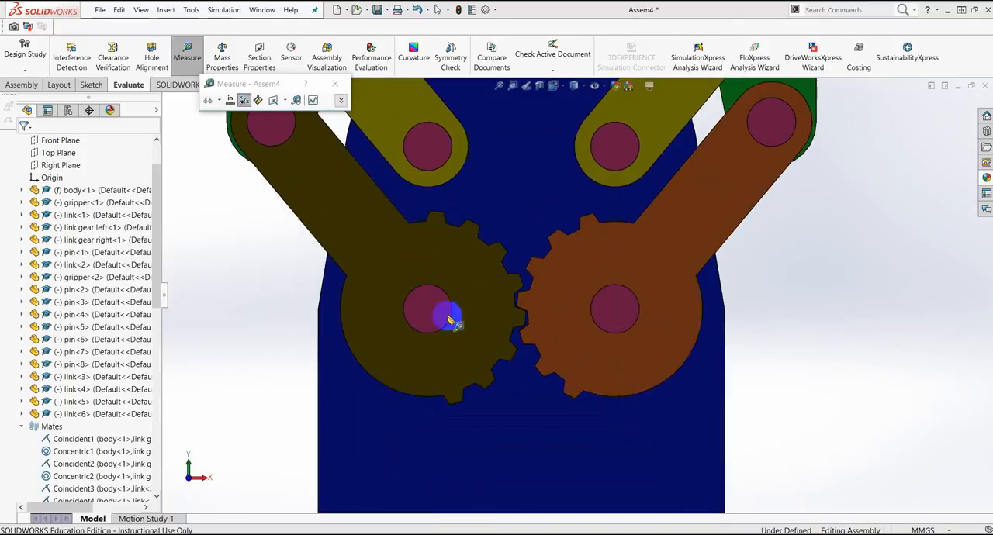
pyautogui.click(428, 289)
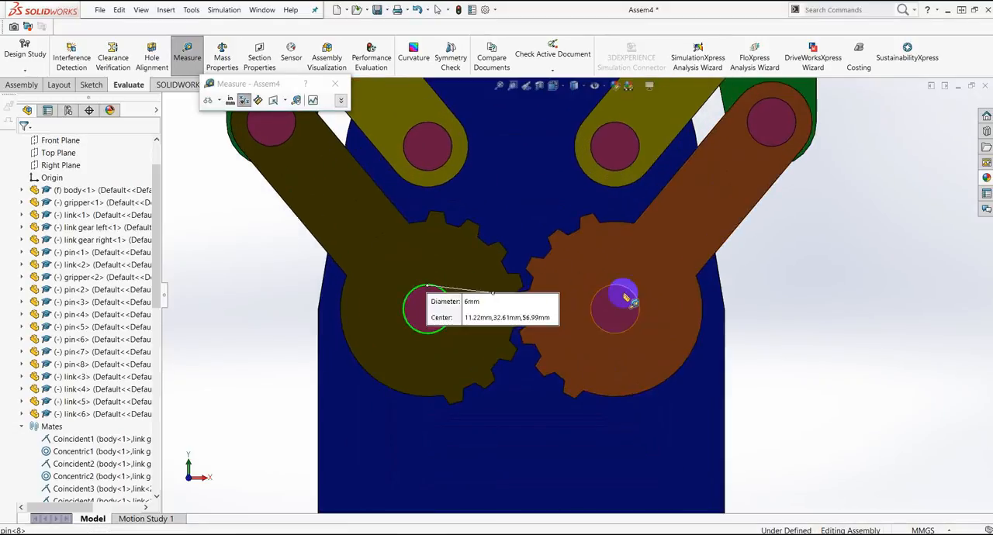
pyautogui.click(625, 292)
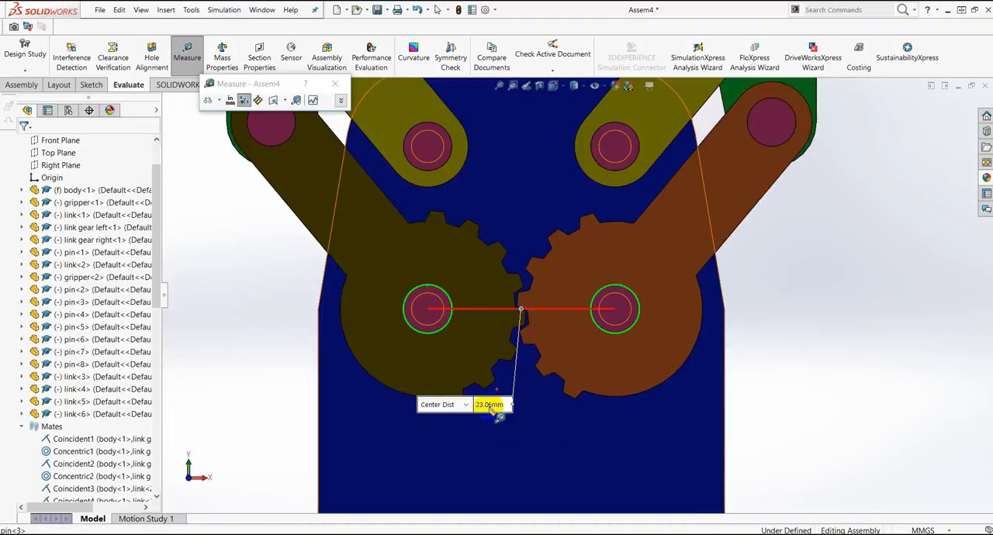
pyautogui.click(845, 354)
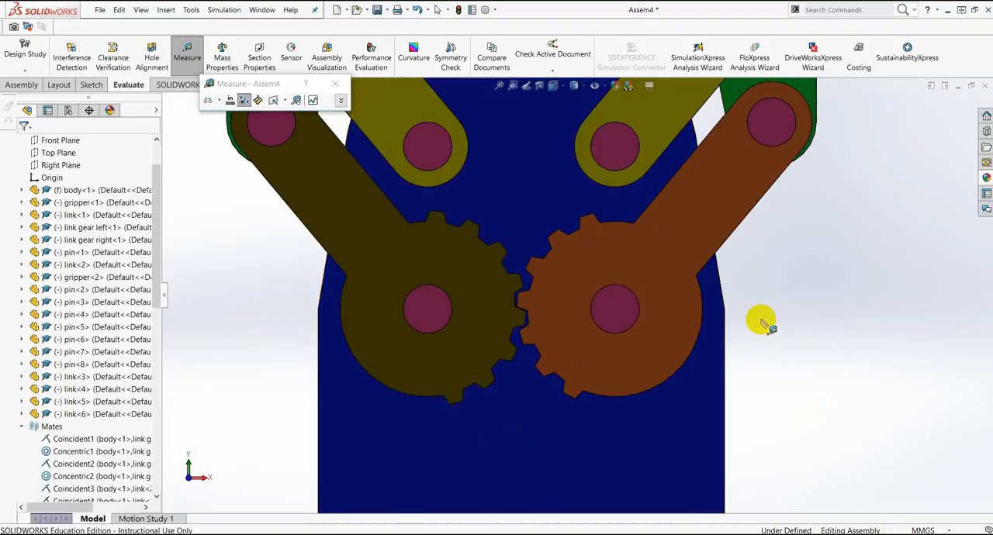
# Step: Collapse the Mates folder in the assembly tree so that all components are listed together
pyautogui.scroll(7, 759, 322)
pyautogui.moveTo(159, 258); pyautogui.dragTo(159, 310)
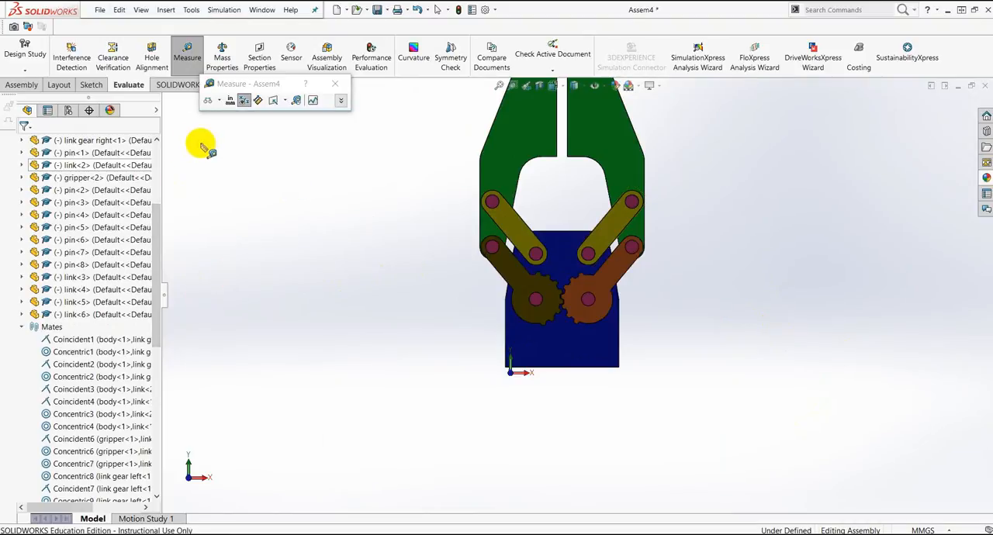
pyautogui.click(21, 326)
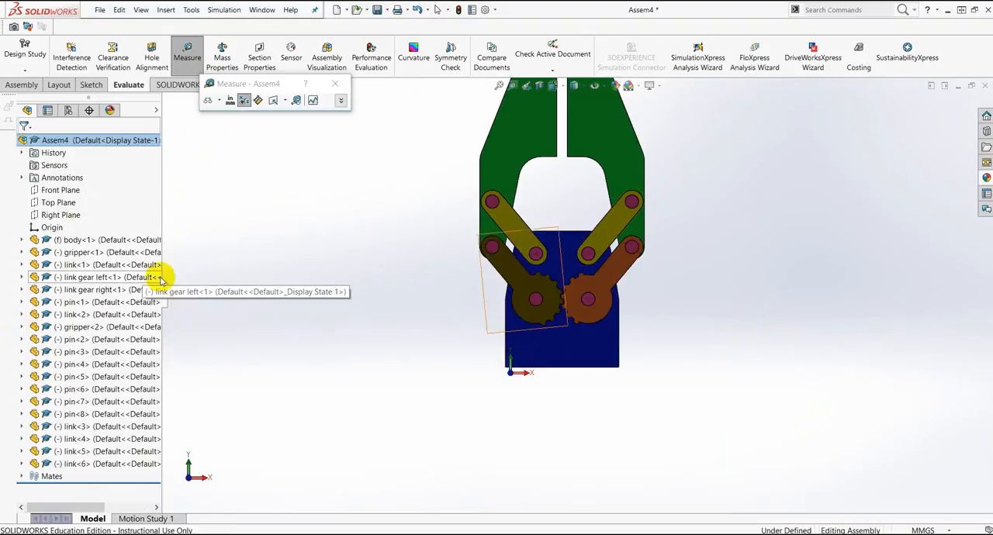
# Step: Measure the distance between the link gear left and link gear right components, and finish measuring
pyautogui.scroll(-3, 540, 282)
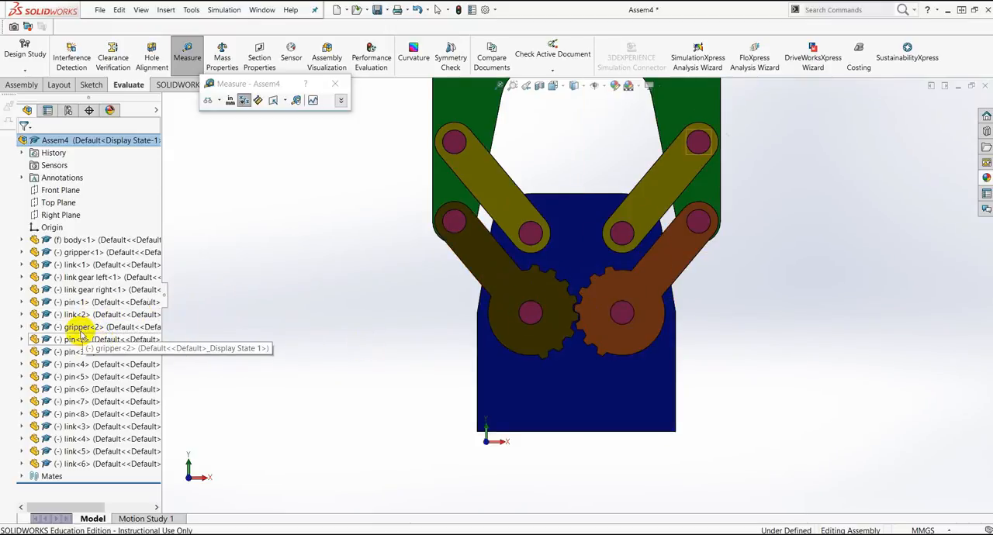
pyautogui.click(69, 280)
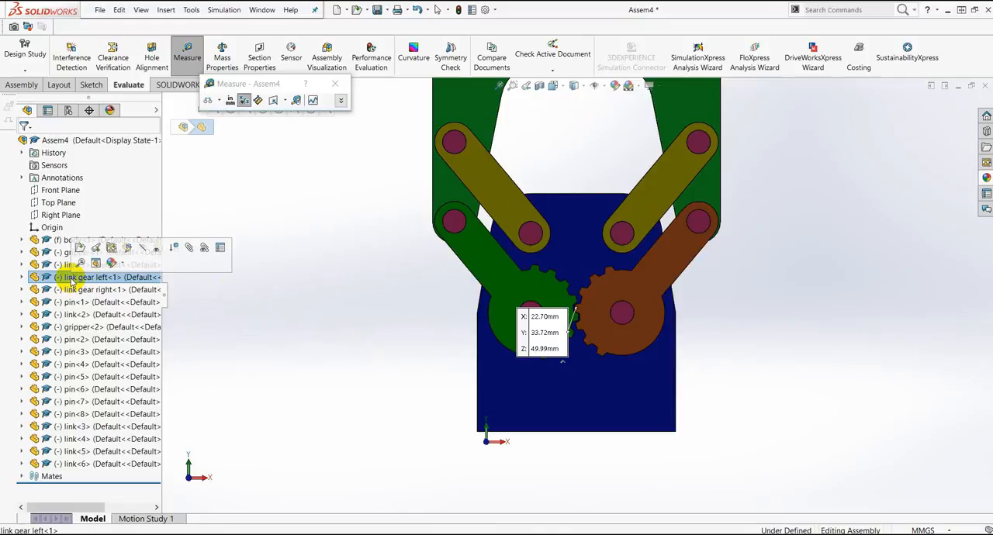
pyautogui.click(64, 290)
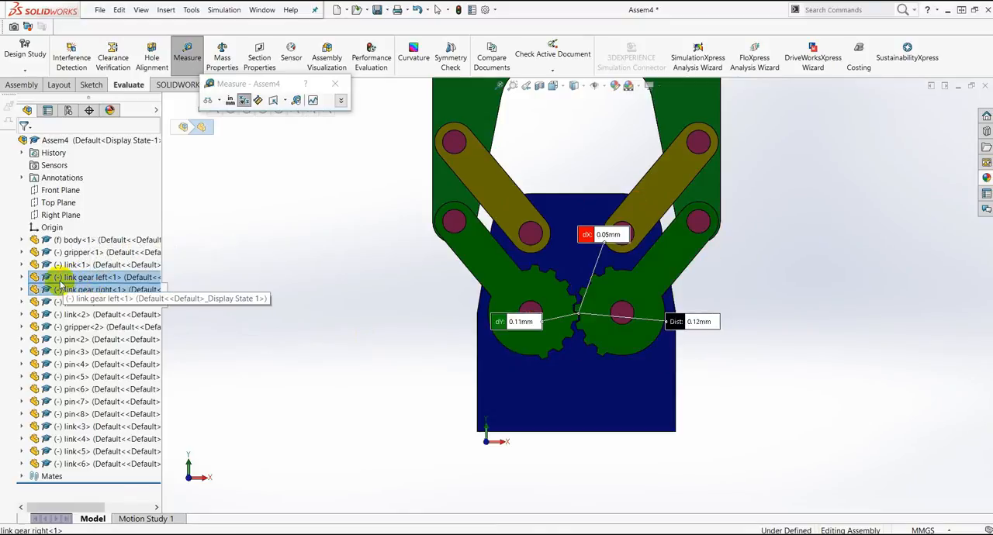
pyautogui.keyDown('ctrl'); pyautogui.click(69, 280); pyautogui.keyUp('ctrl')
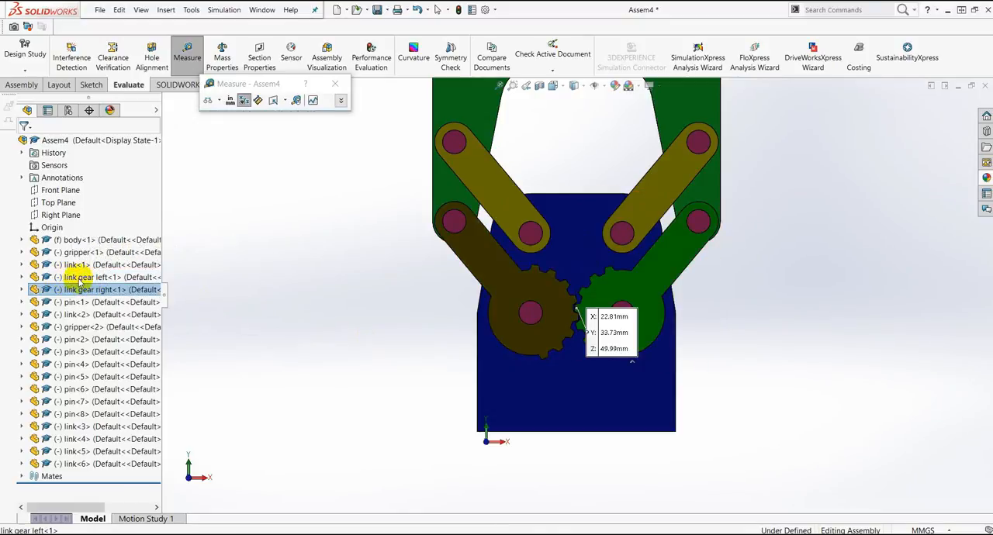
pyautogui.keyDown('ctrl'); pyautogui.click(78, 278); pyautogui.keyUp('ctrl')
pyautogui.click(255, 259)
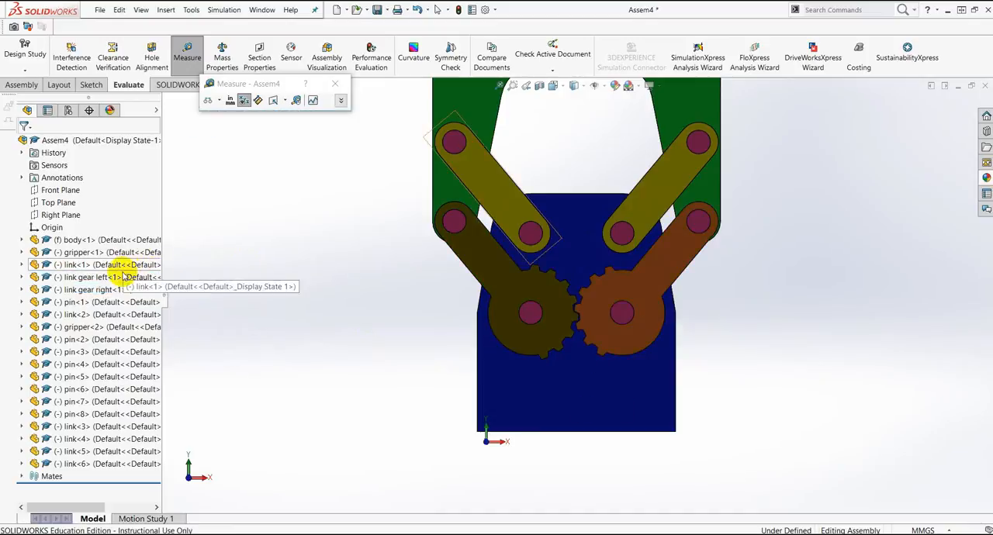
pyautogui.click(335, 83)
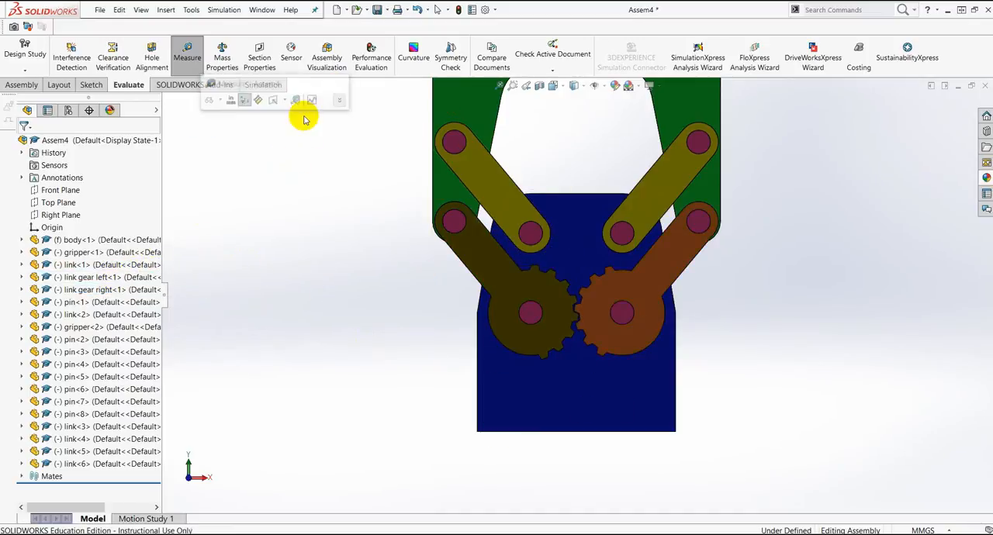
# Step: Start editing the link gear left component in context, rebuilding and saving the assembly as Assem4 in the gripper folder
pyautogui.click(93, 290)
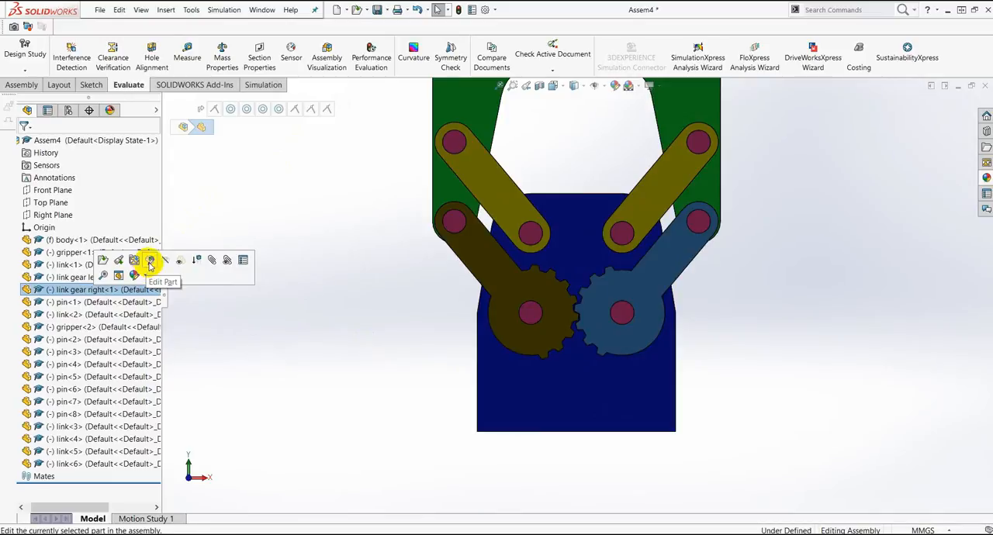
pyautogui.click(78, 277)
pyautogui.click(140, 248)
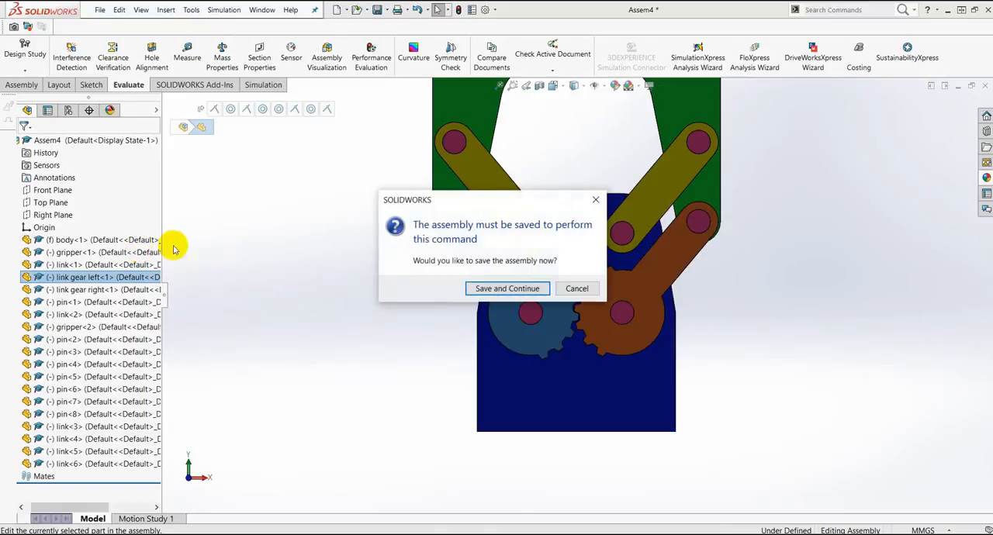
pyautogui.click(535, 290)
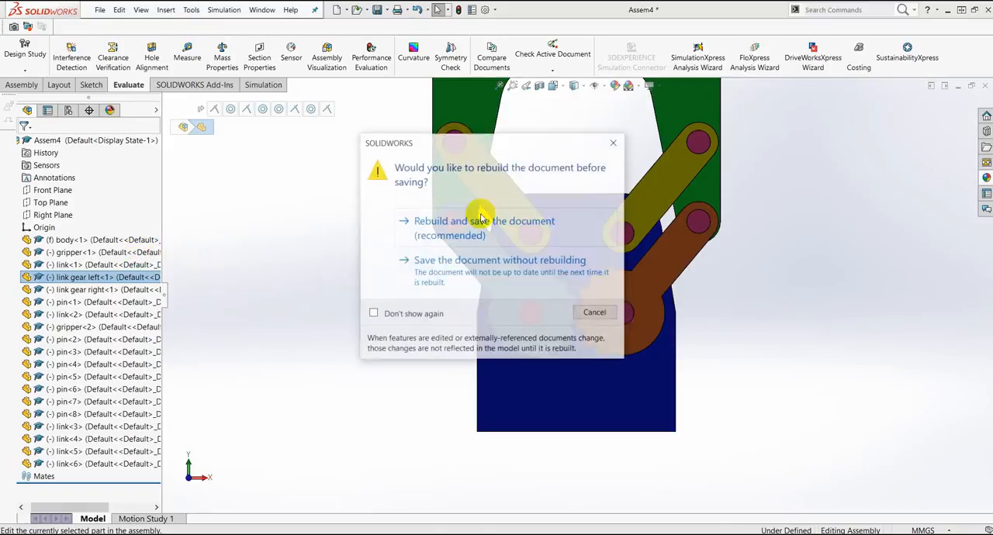
pyautogui.click(460, 232)
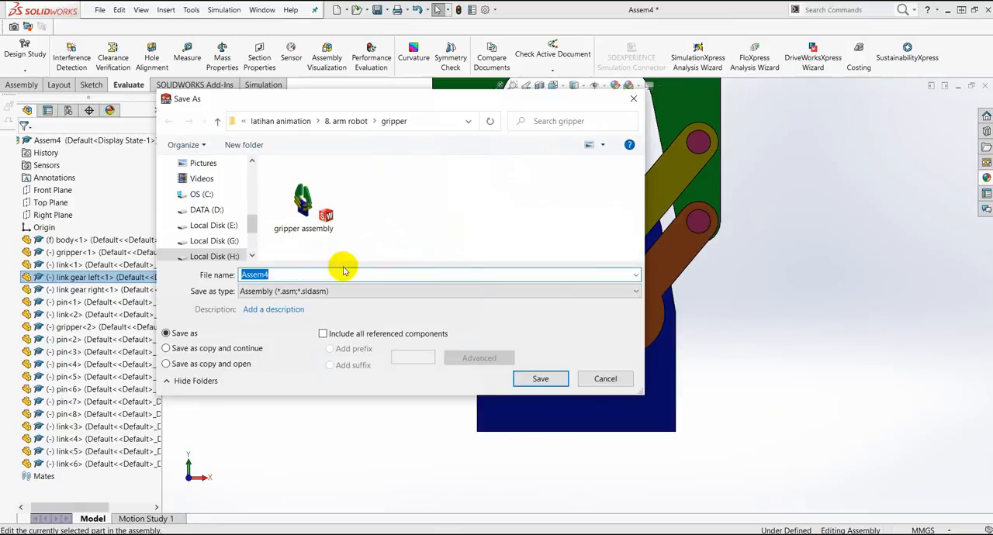
pyautogui.click(534, 378)
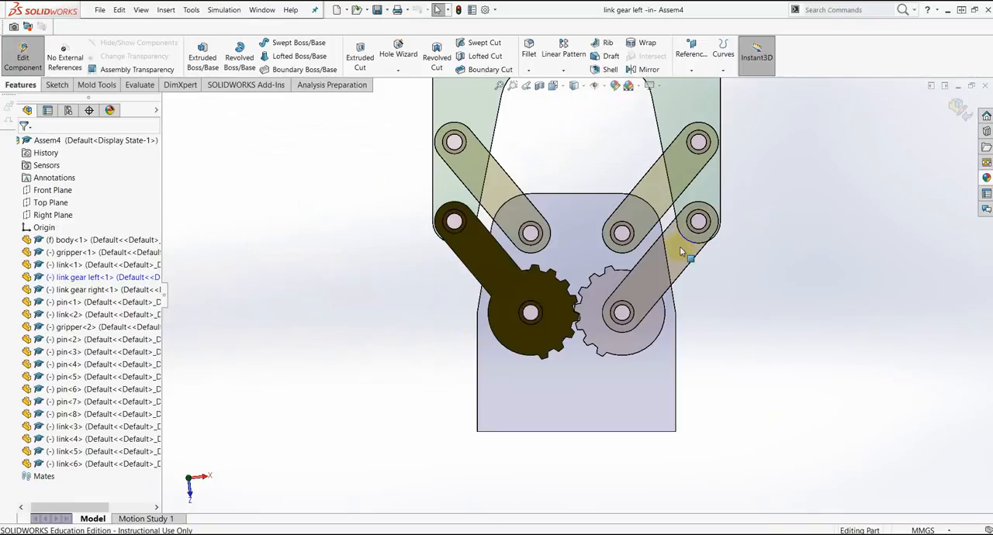
# Step: Start a new sketch on the front face of the left gear link
pyautogui.scroll(3, 680, 247)
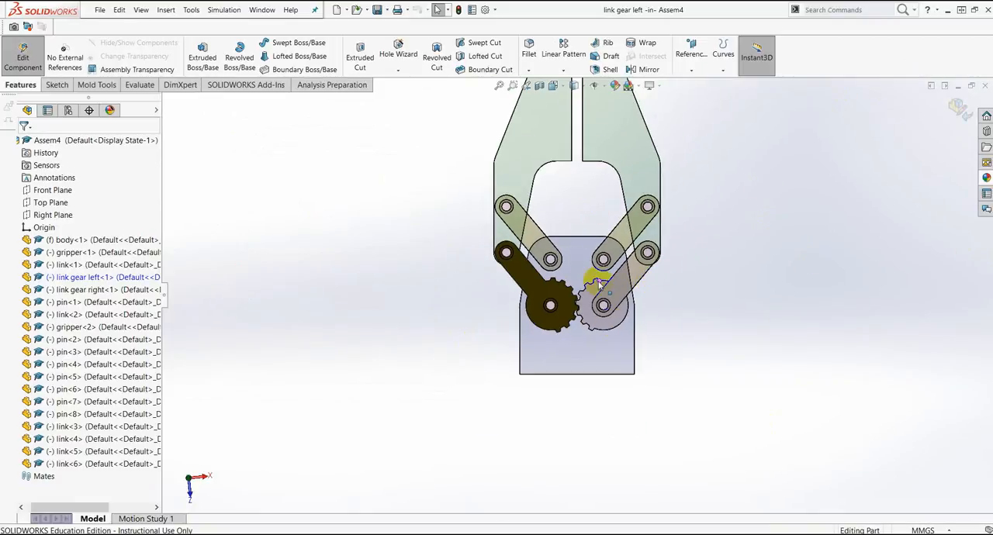
pyautogui.scroll(-2, 590, 278)
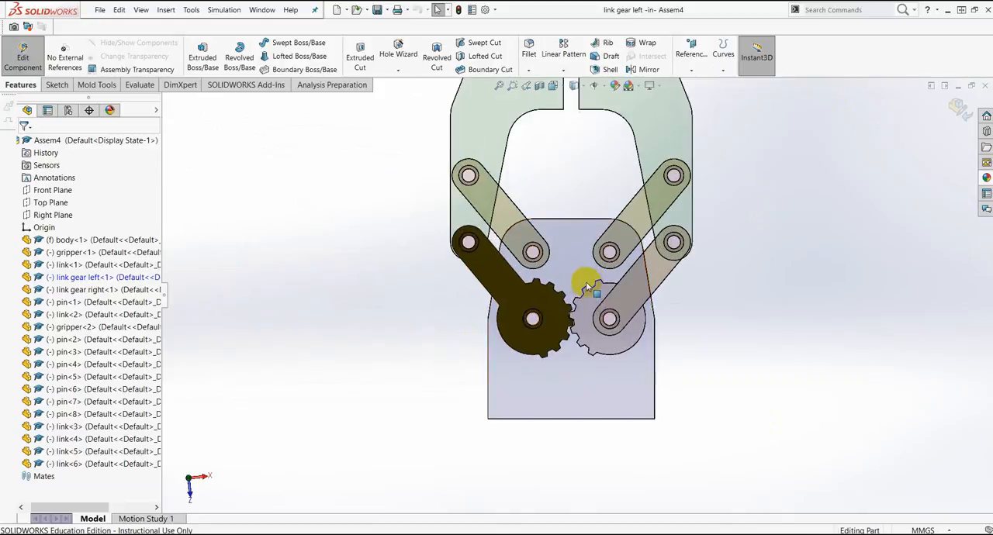
pyautogui.scroll(-1, 587, 286)
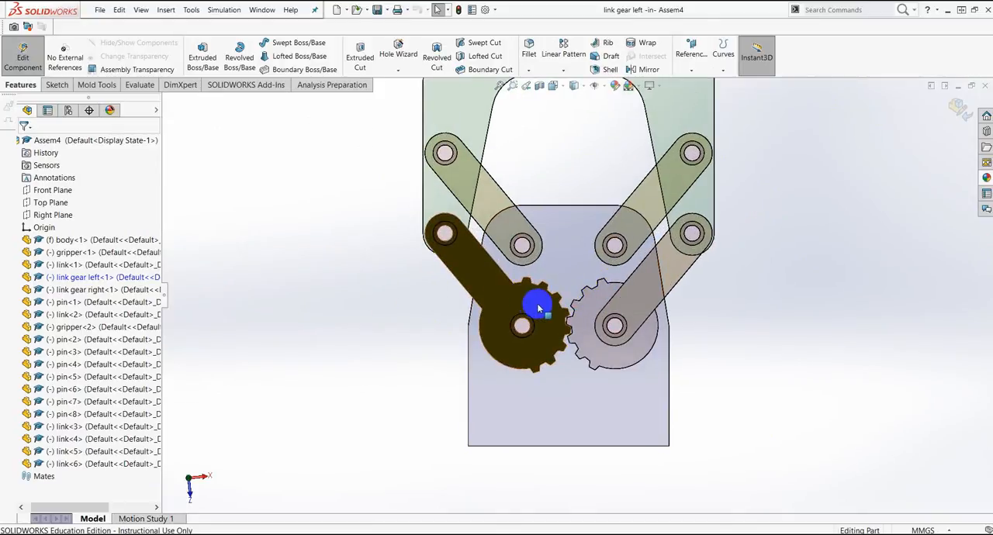
pyautogui.scroll(-3, 543, 309)
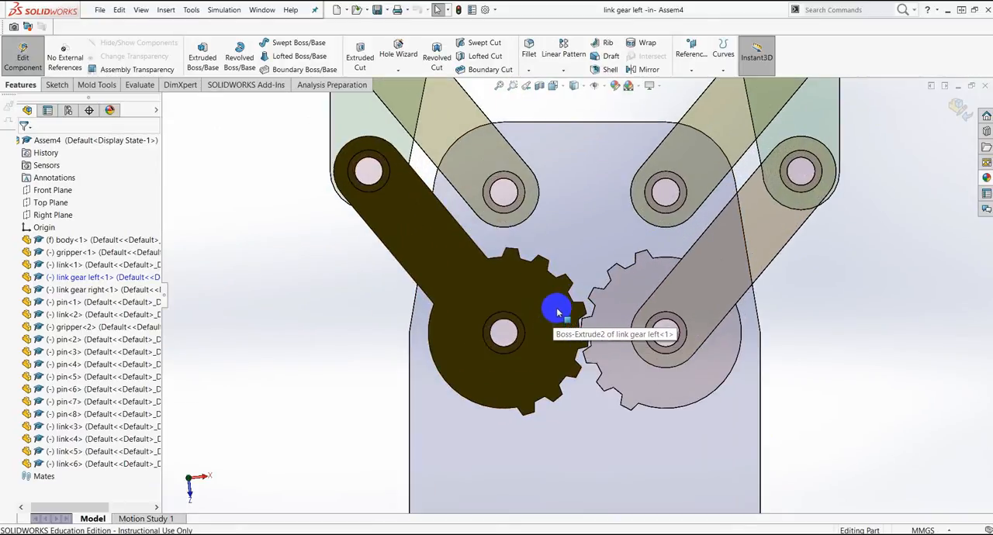
pyautogui.moveTo(813, 312); pyautogui.dragTo(806, 342, button='middle')
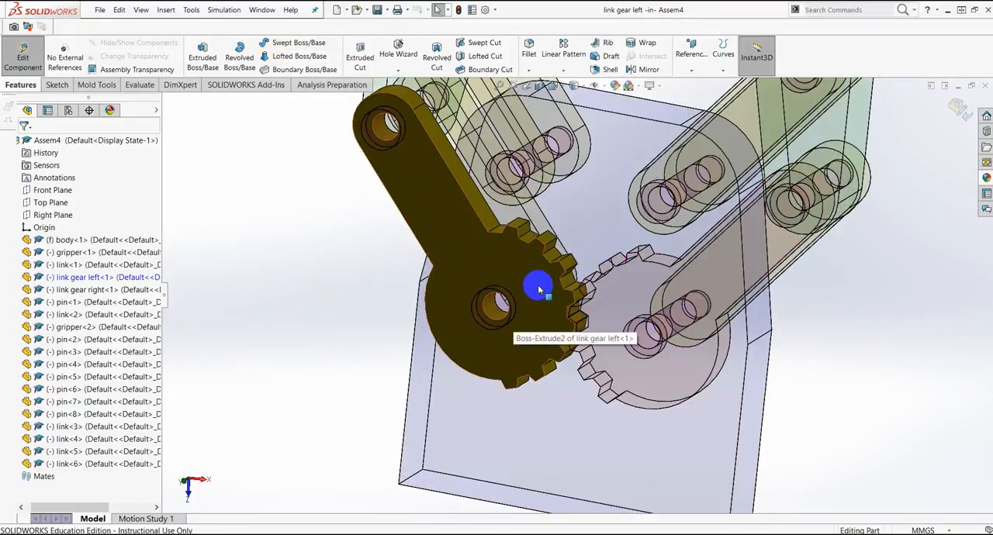
pyautogui.scroll(-3, 538, 290)
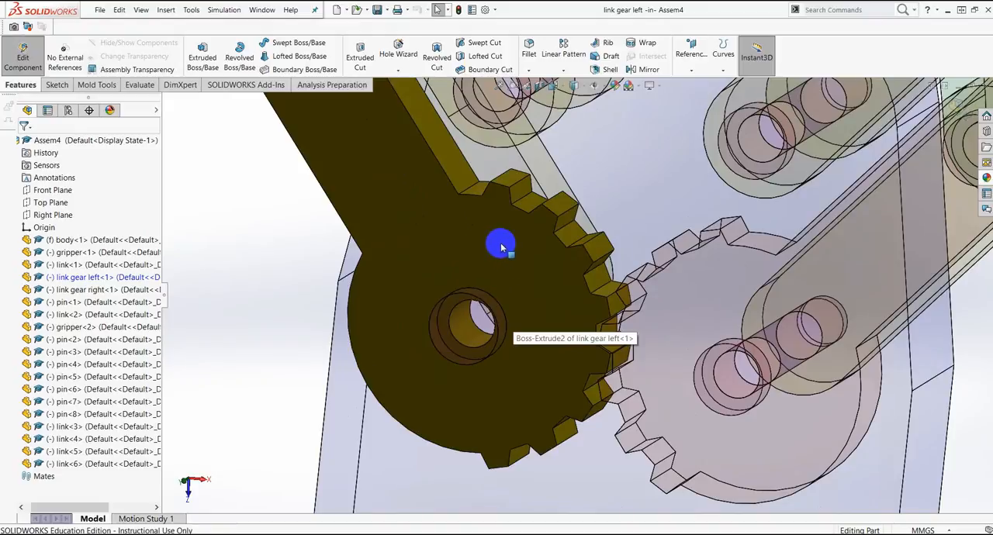
pyautogui.click(448, 238)
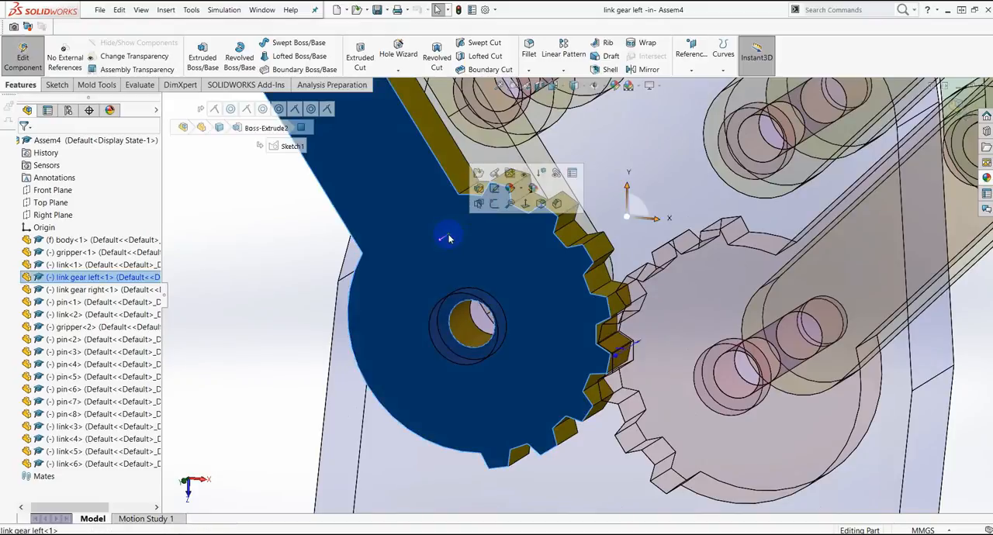
pyautogui.click(494, 206)
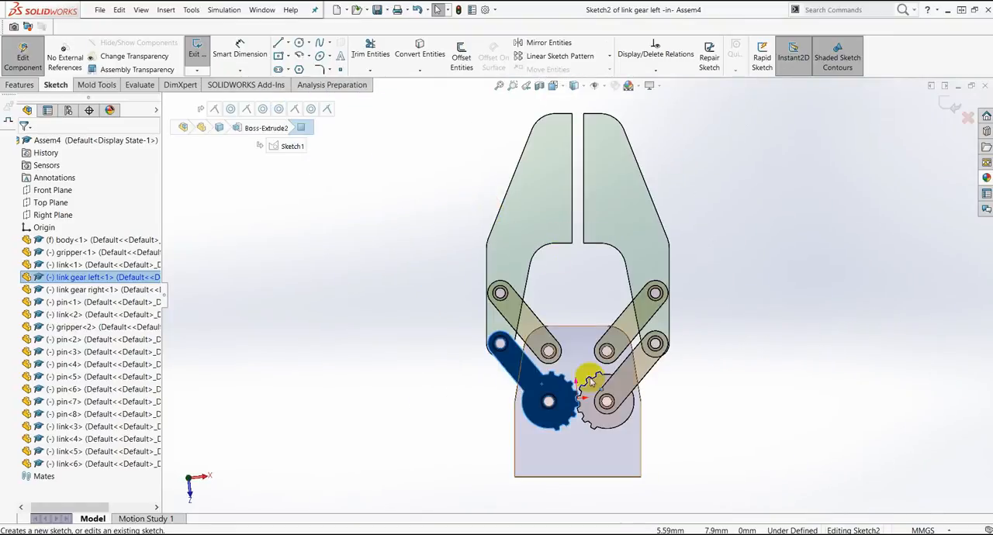
# Step: Sketch a circle about 17 mm in diameter centered on the left gear's hub hole
pyautogui.scroll(-5, 535, 364)
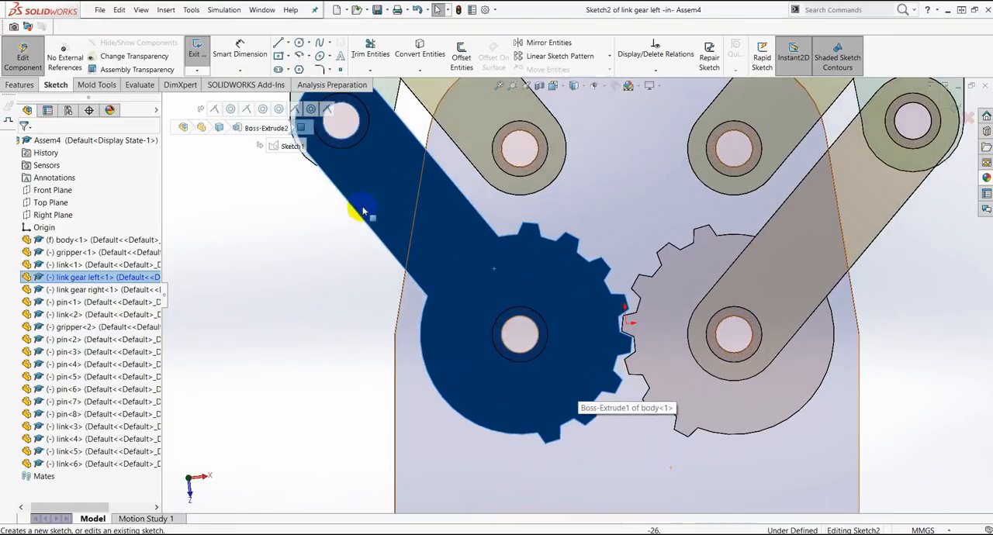
pyautogui.click(308, 44)
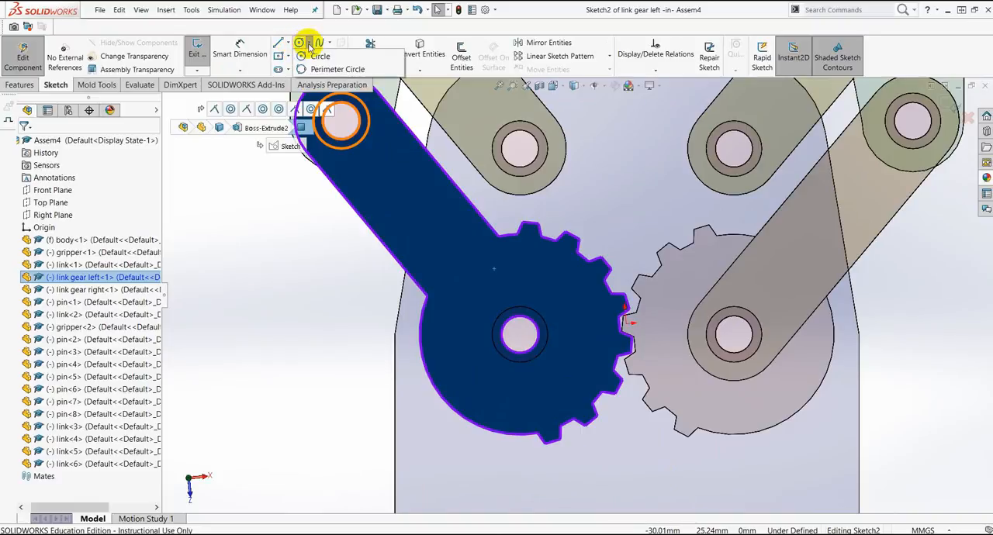
pyautogui.click(318, 57)
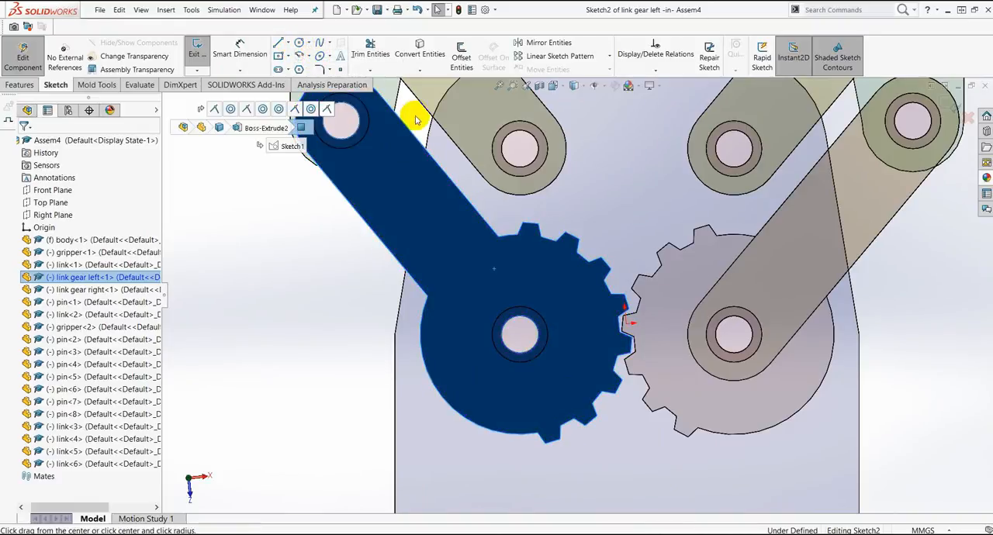
pyautogui.click(519, 335)
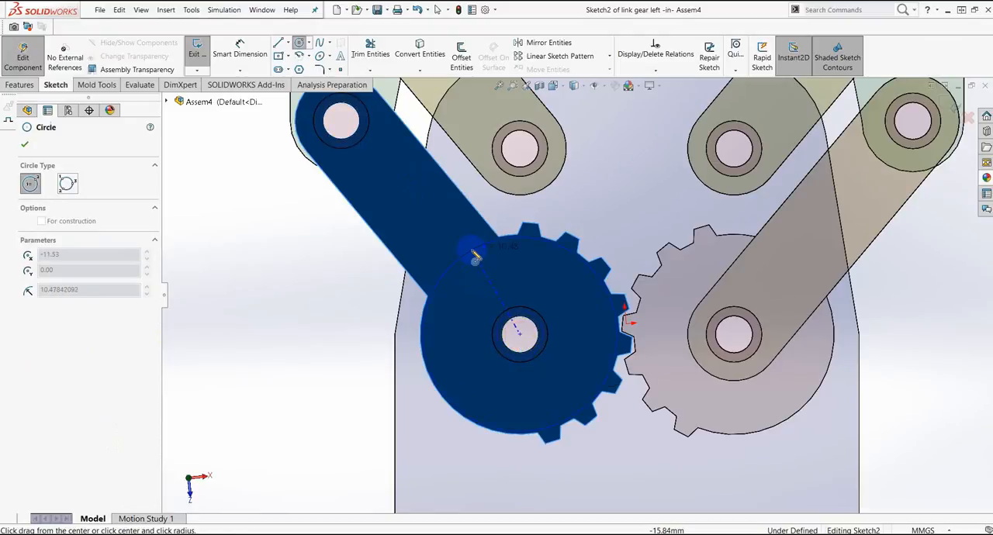
pyautogui.click(480, 270)
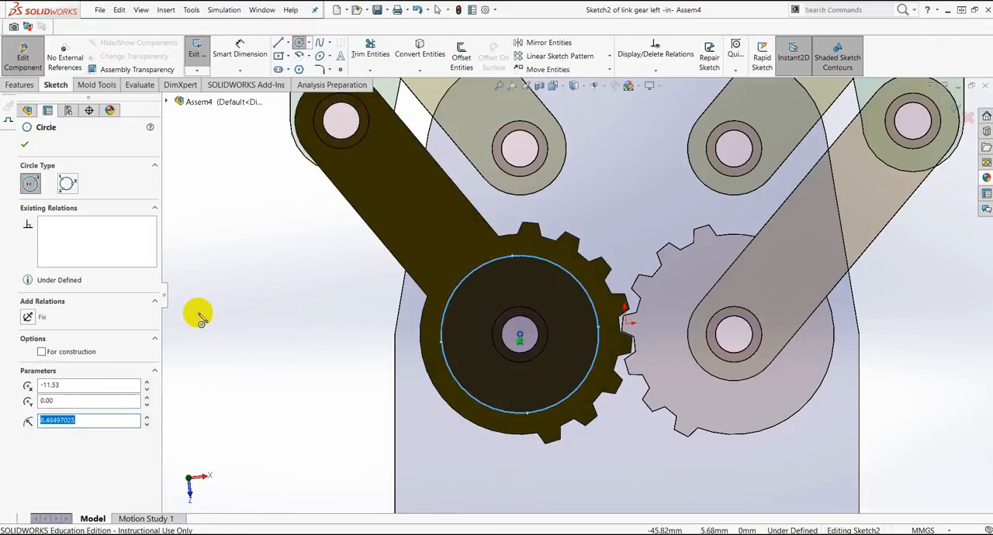
pyautogui.click(26, 146)
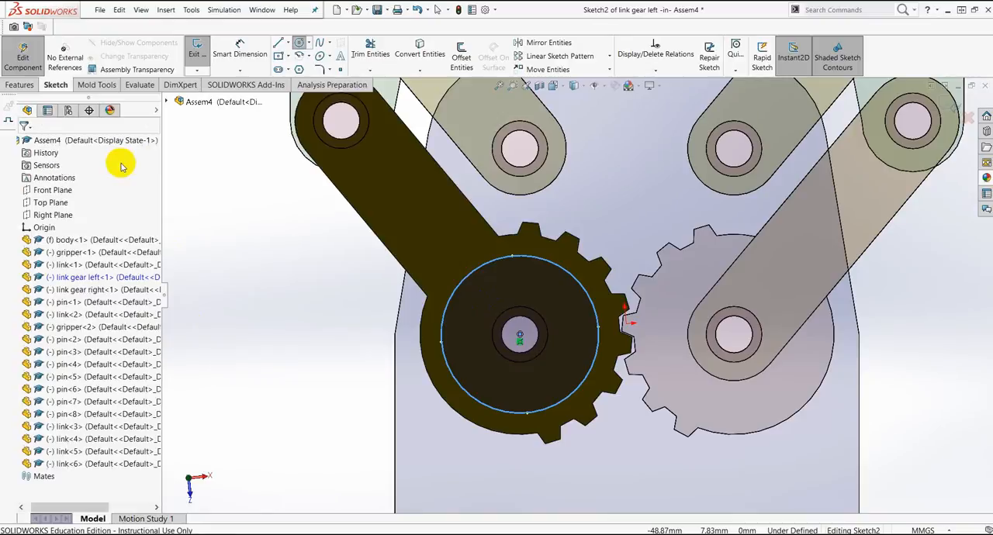
# Step: Dimension the circle on the left gear with a diameter of 23.06 mm
pyautogui.click(233, 51)
pyautogui.click(552, 397)
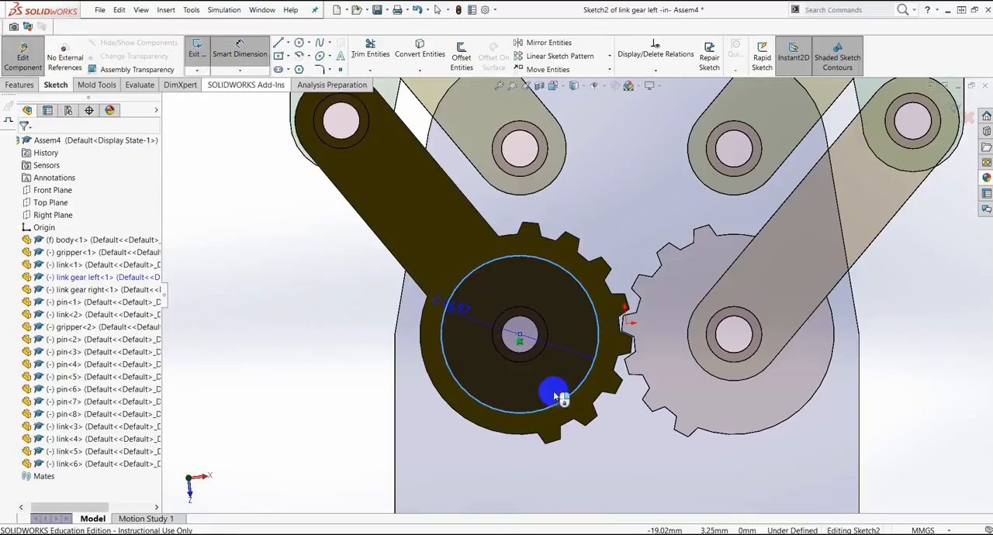
pyautogui.click(537, 470)
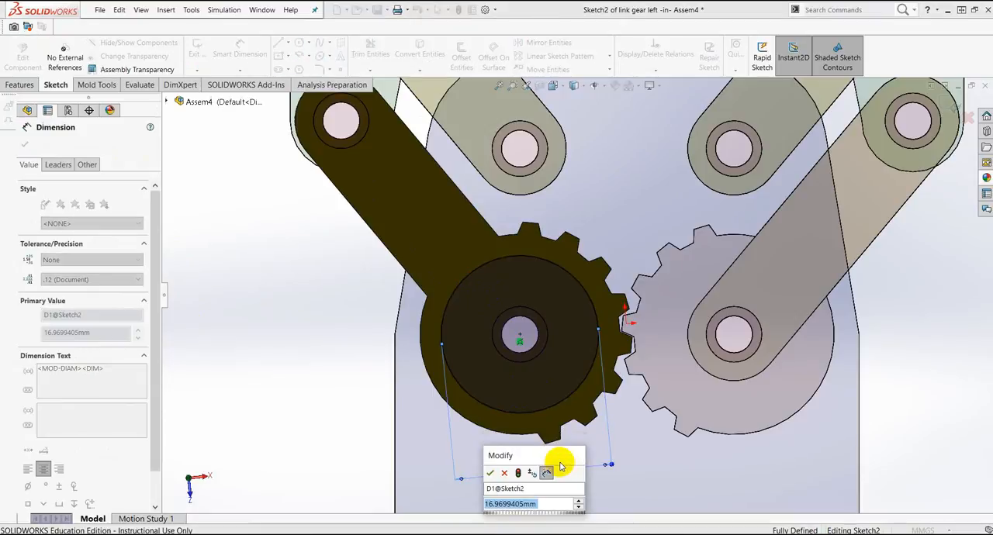
pyautogui.write('23.0')
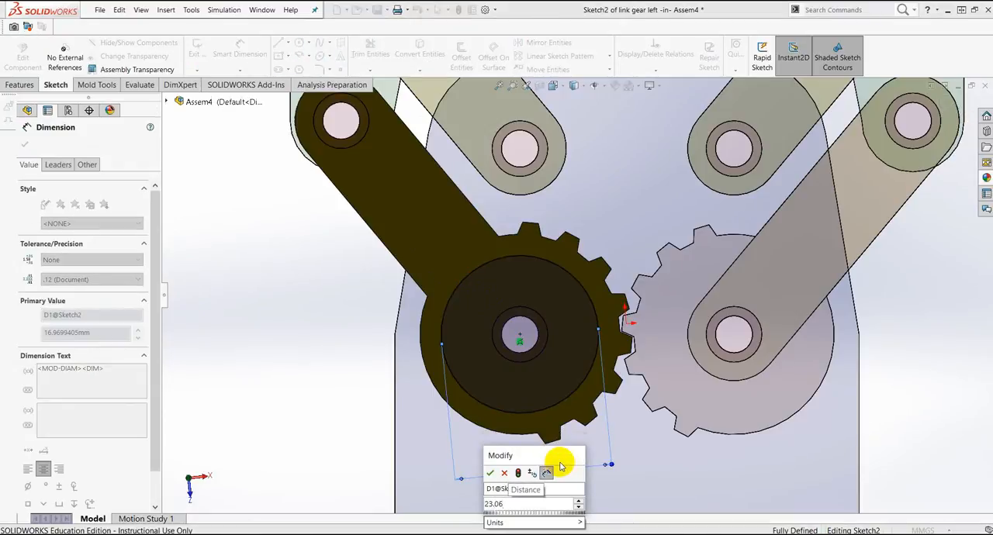
pyautogui.write('6')
pyautogui.press('Return')
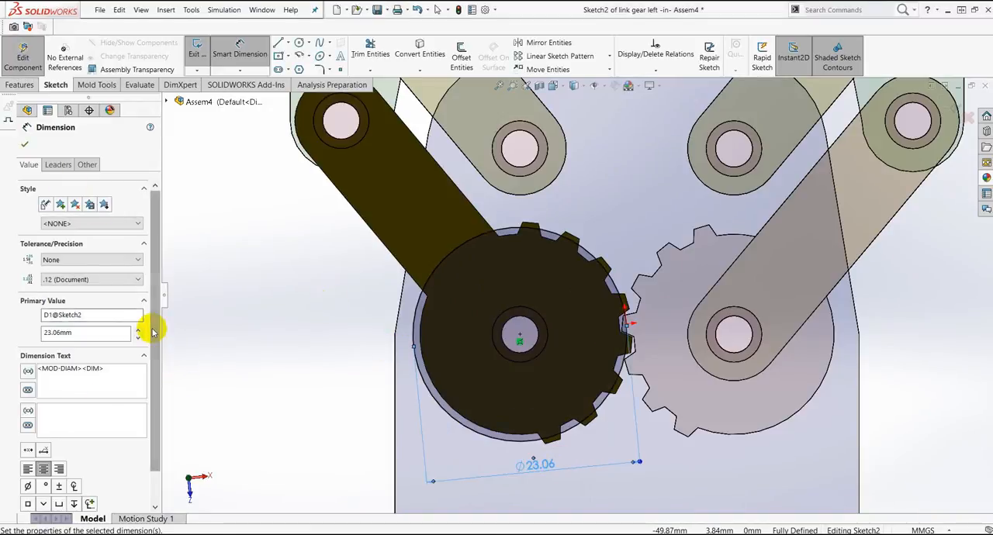
pyautogui.moveTo(153, 332); pyautogui.dragTo(153, 342)
pyautogui.click(24, 145)
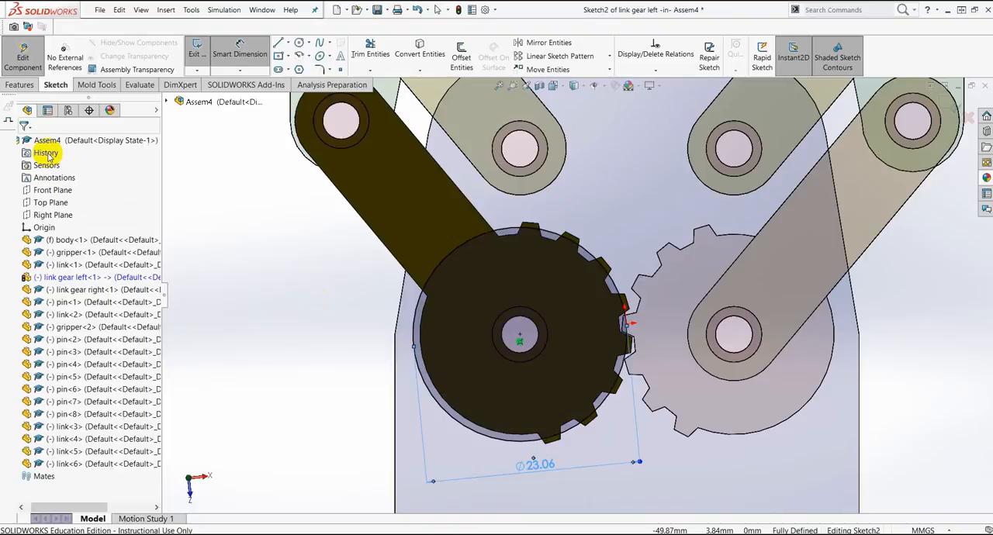
# Step: Make the left gear's sketched circle construction geometry, and finish both the sketch and the in-context part edit
pyautogui.click(441, 267)
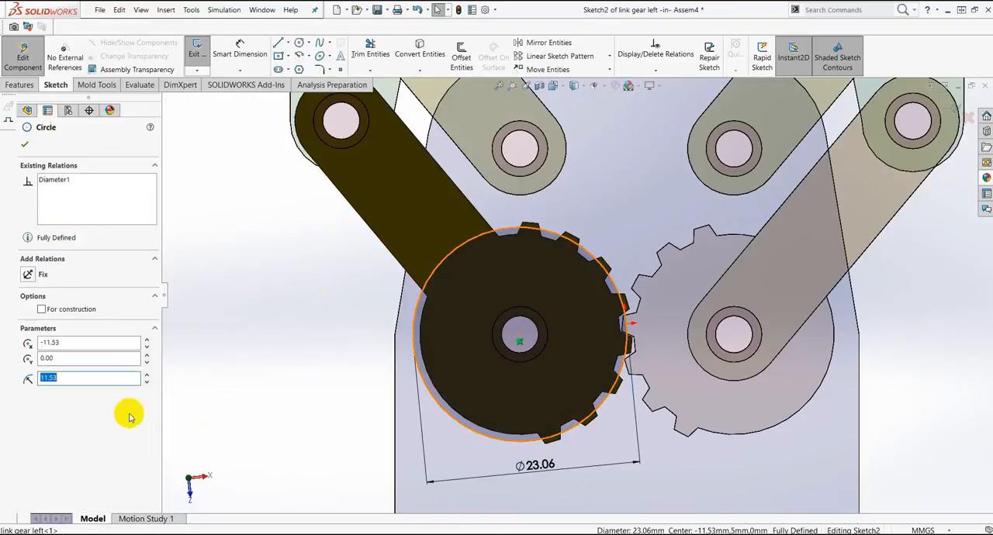
pyautogui.click(42, 309)
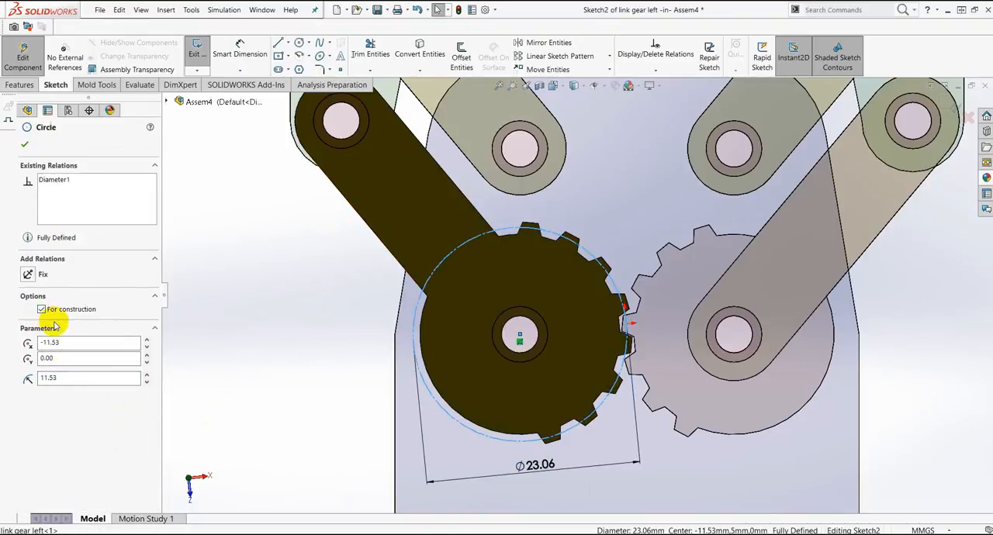
pyautogui.click(24, 144)
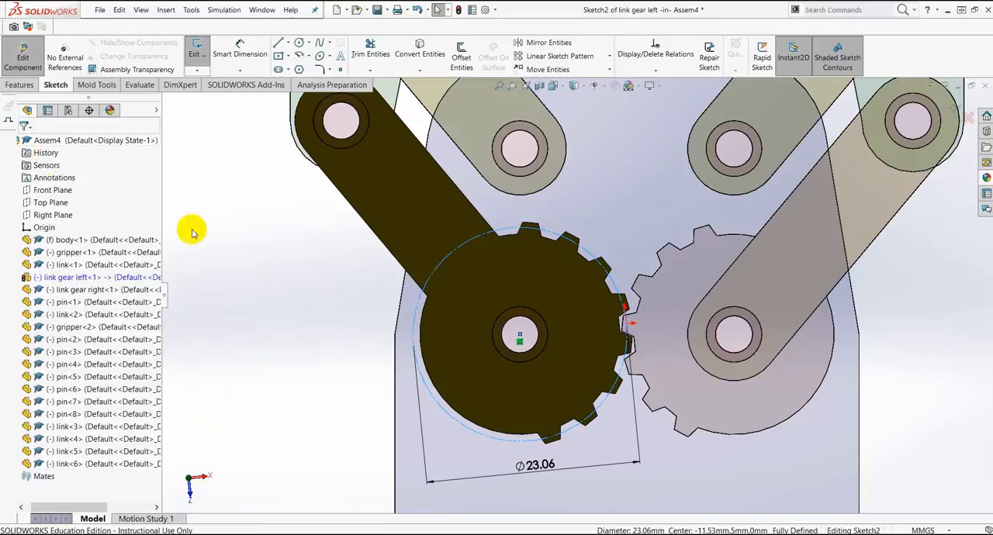
pyautogui.click(948, 103)
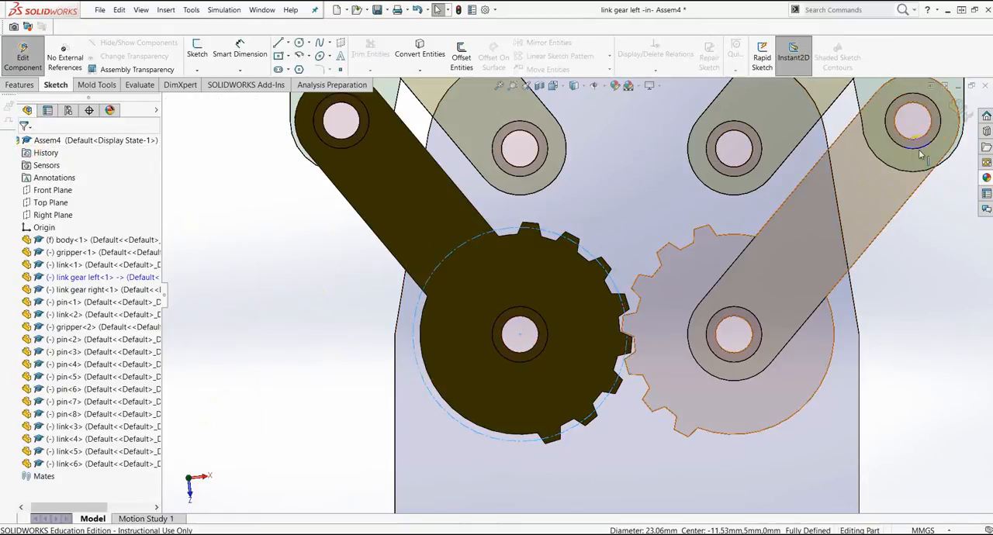
pyautogui.click(959, 105)
# Step: Edit the link gear right component in context and start a sketch on its front face
pyautogui.scroll(-3, 565, 317)
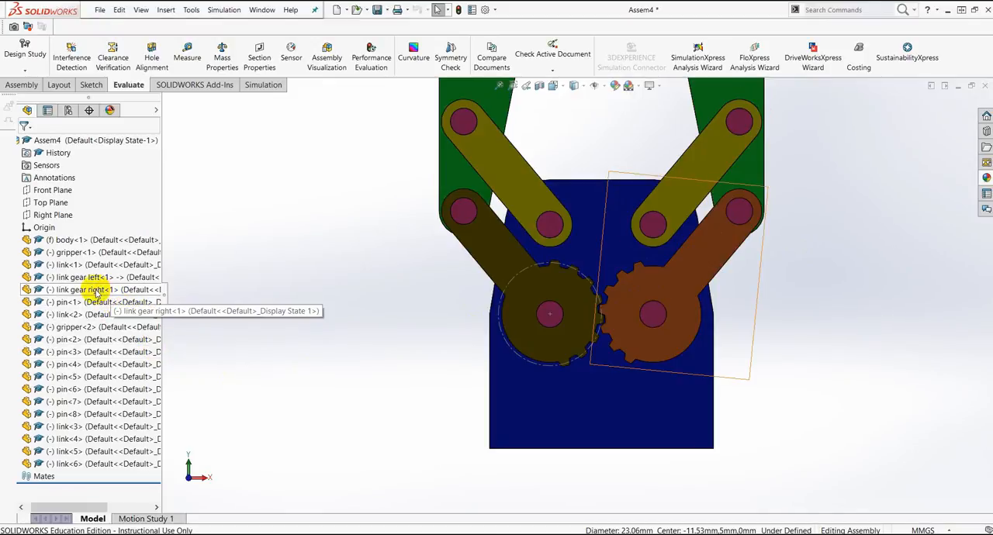
pyautogui.click(97, 291)
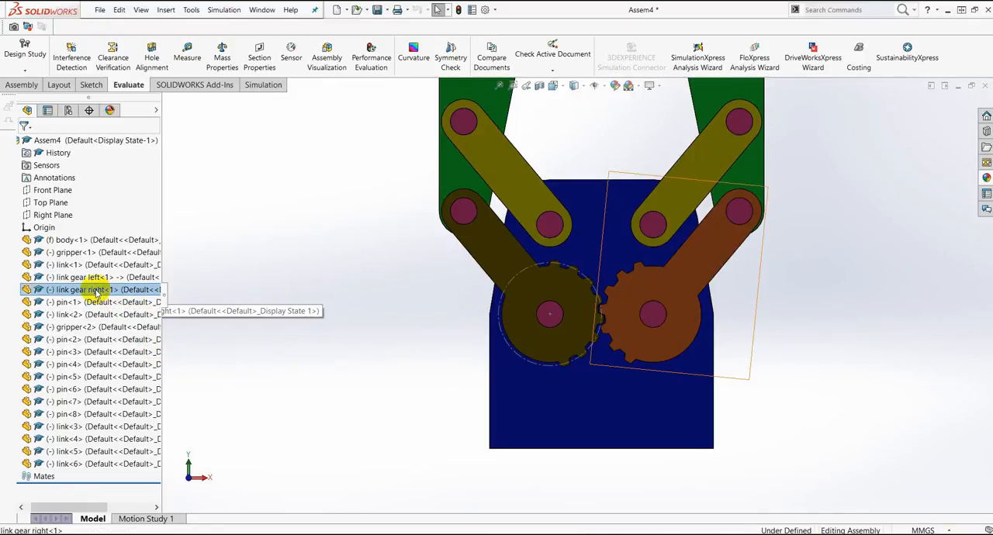
pyautogui.click(153, 265)
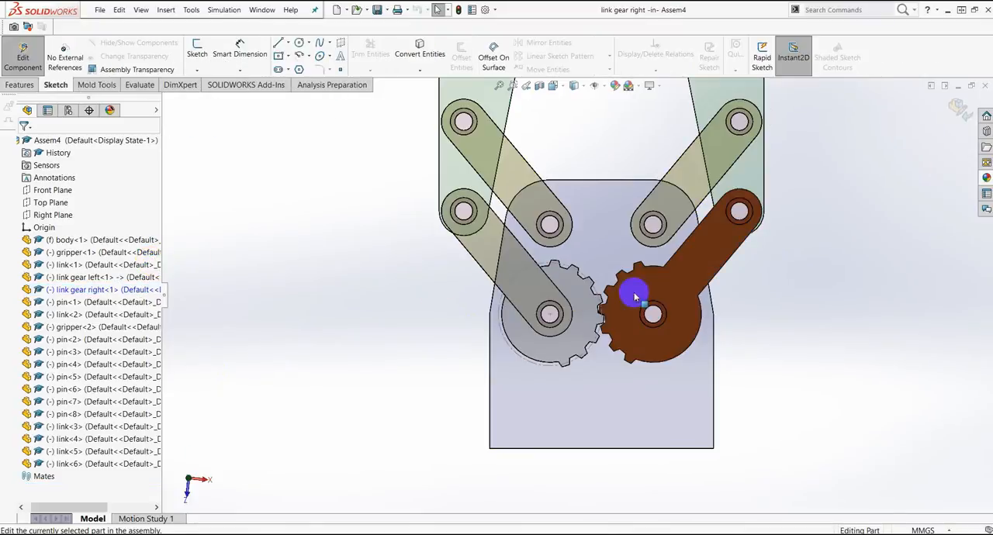
pyautogui.scroll(-3, 676, 283)
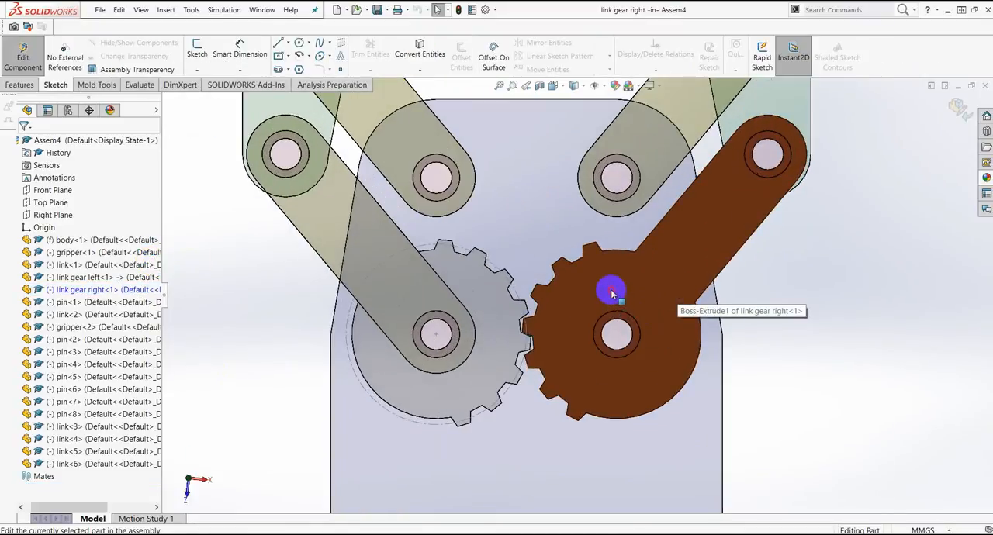
pyautogui.click(611, 293)
pyautogui.click(658, 259)
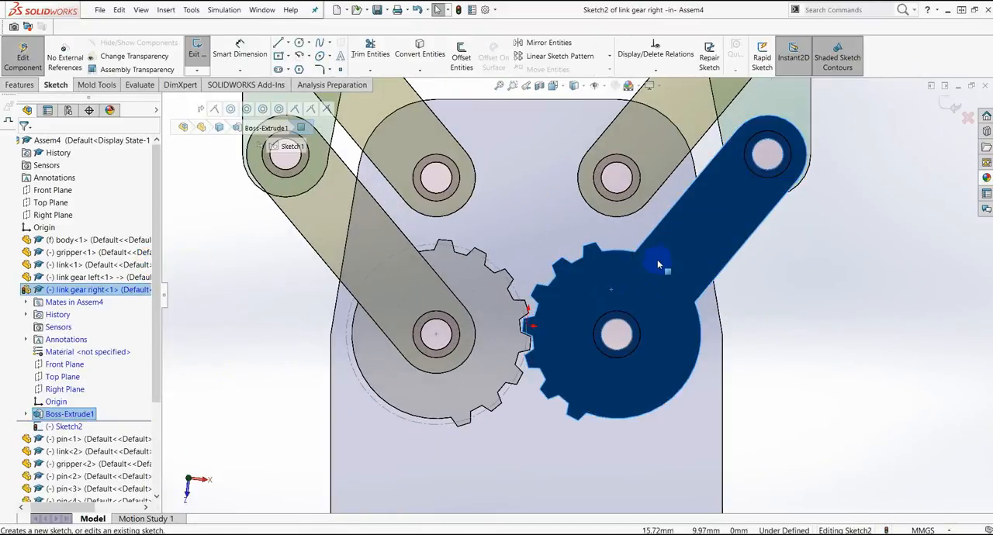
# Step: Sketch a circle about 15.6 mm in diameter centered on the right gear's hub hole
pyautogui.click(299, 44)
pyautogui.click(308, 45)
pyautogui.click(326, 51)
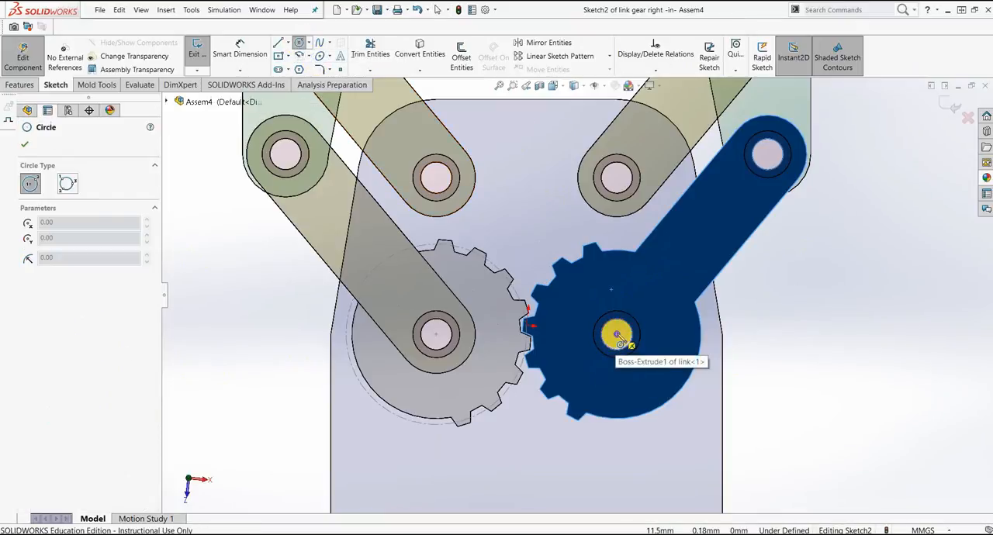
pyautogui.click(617, 335)
pyautogui.click(606, 279)
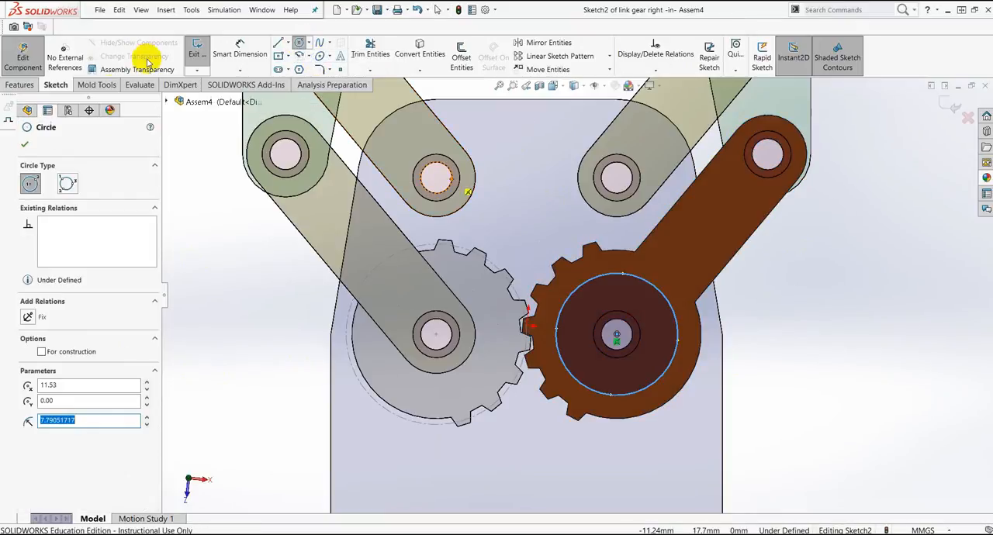
# Step: Dimension the circle on the right gear with a diameter of 23.06 mm
pyautogui.click(239, 52)
pyautogui.click(636, 394)
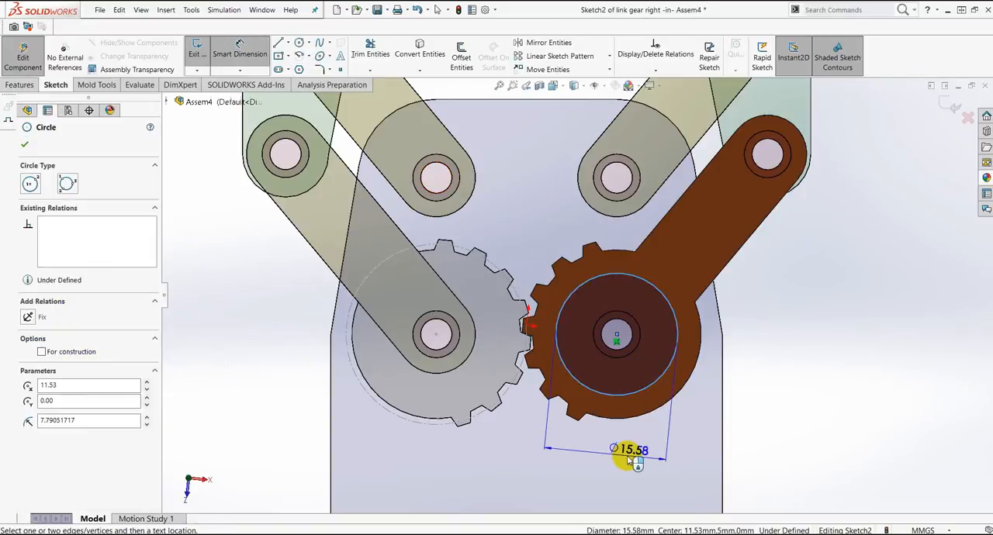
pyautogui.click(630, 457)
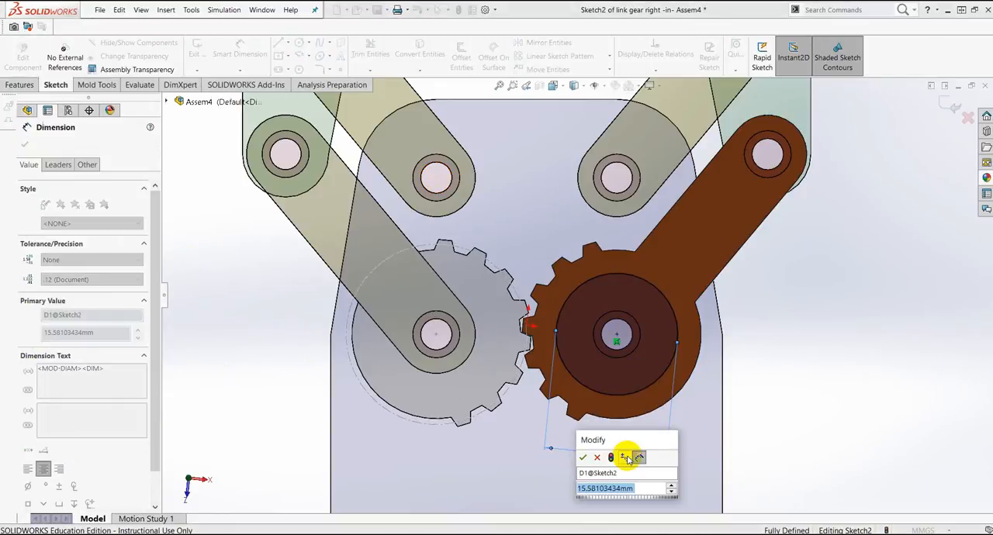
pyautogui.write('23.06')
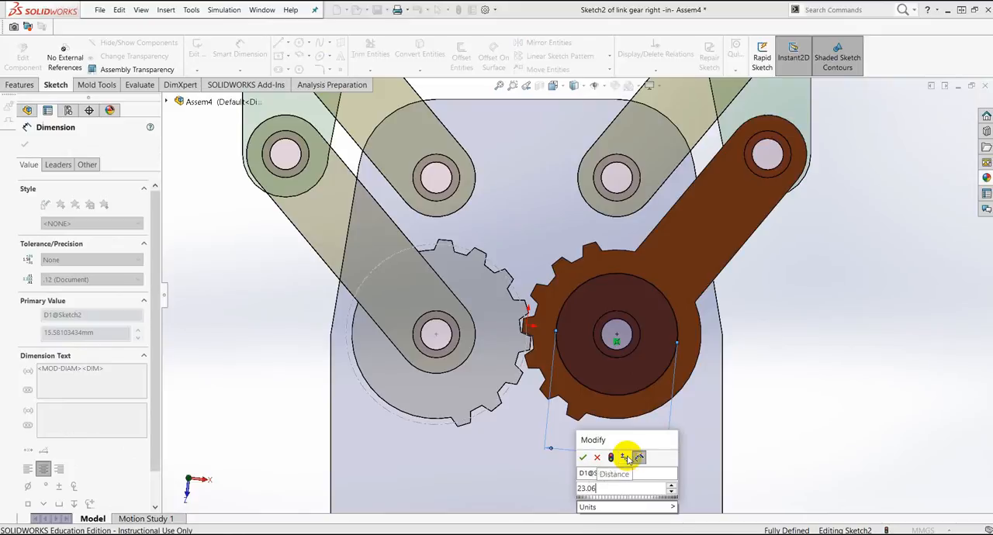
pyautogui.press('Return')
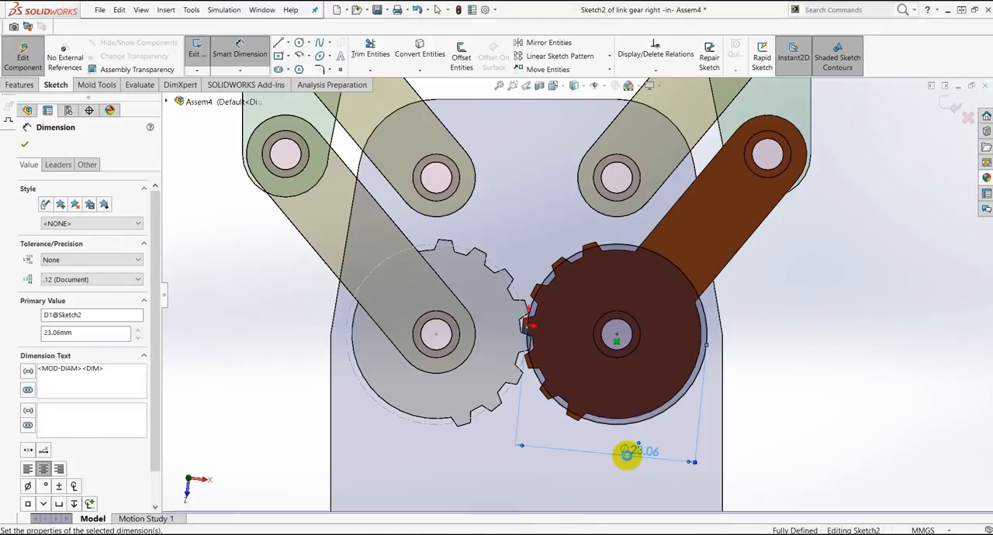
pyautogui.click(24, 147)
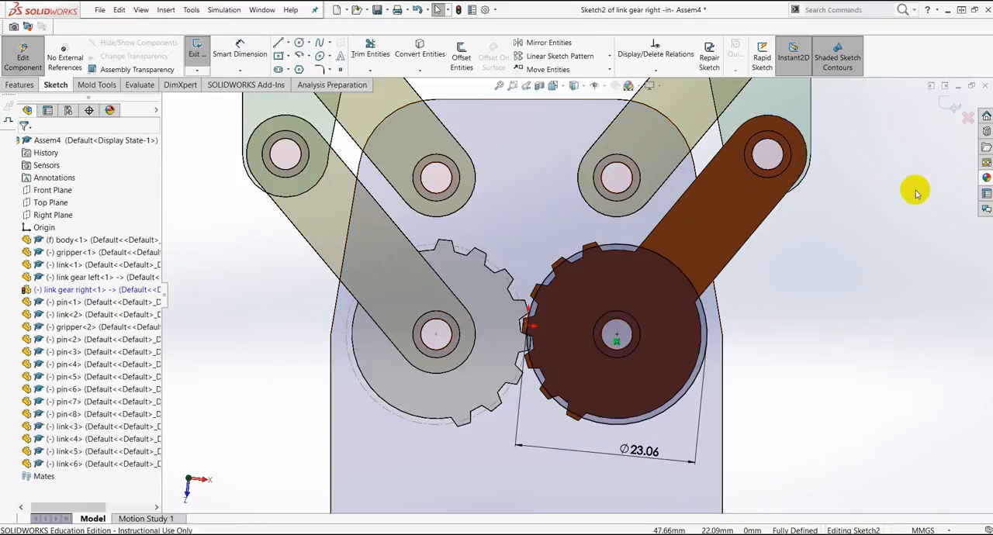
# Step: Make the right gear's sketched circle construction geometry, and finish both the sketch and the in-context part edit
pyautogui.click(670, 273)
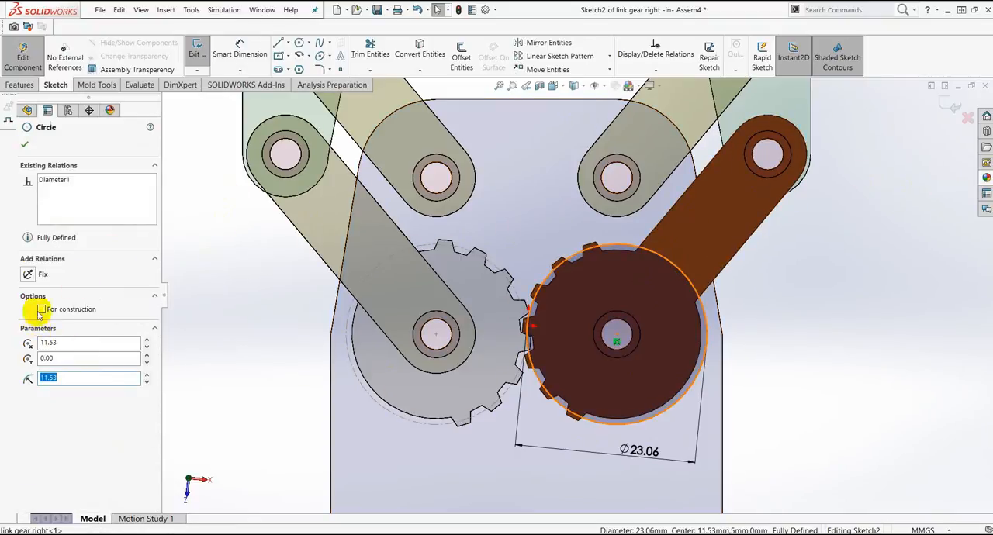
pyautogui.click(43, 309)
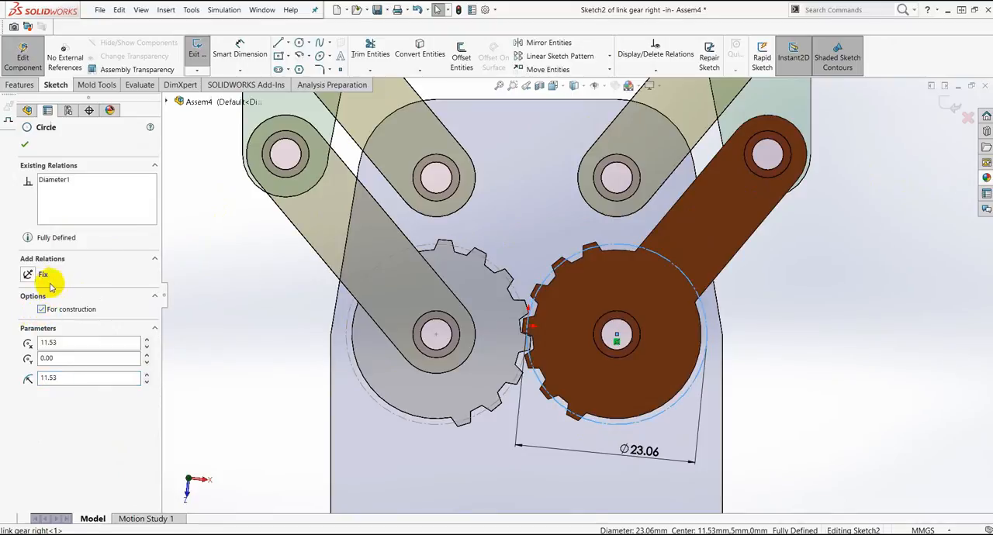
pyautogui.click(26, 146)
pyautogui.click(943, 109)
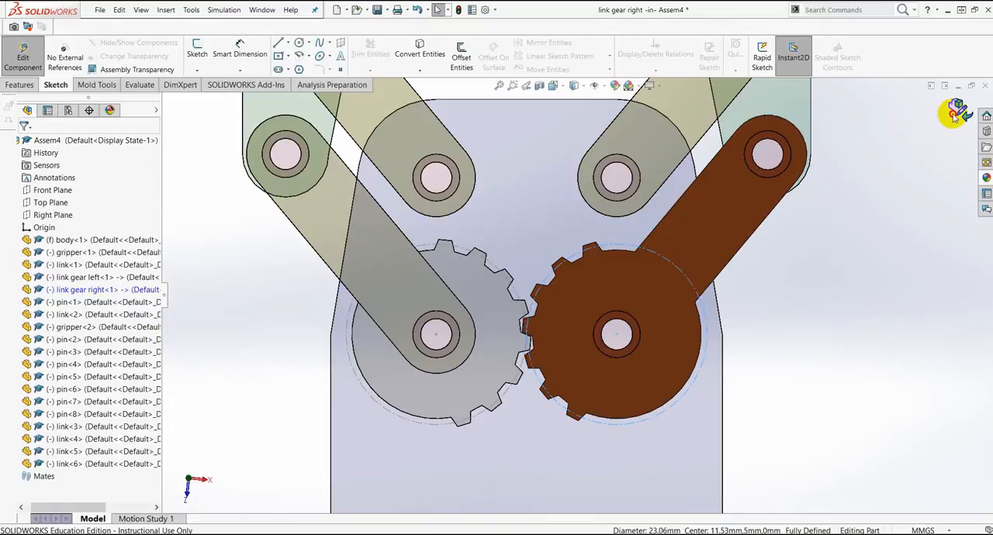
pyautogui.click(957, 111)
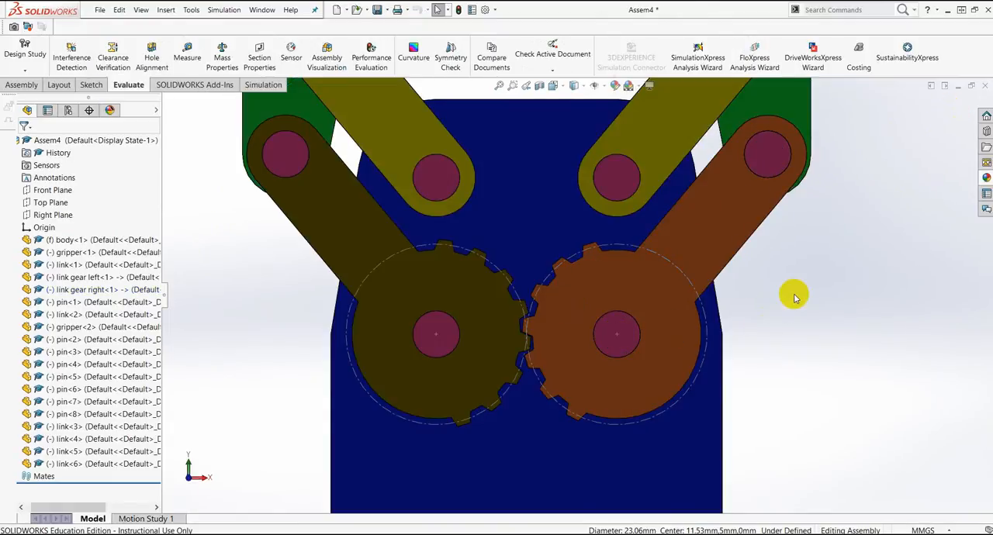
# Step: Set up a mechanical Gear mate between the construction pitch circles of the left and right link gears
pyautogui.press('f')
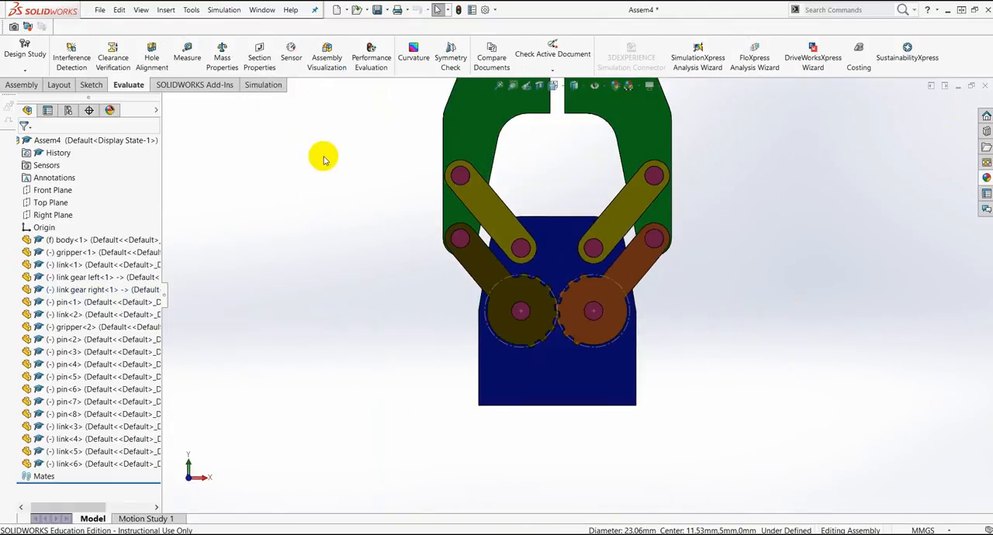
pyautogui.click(22, 85)
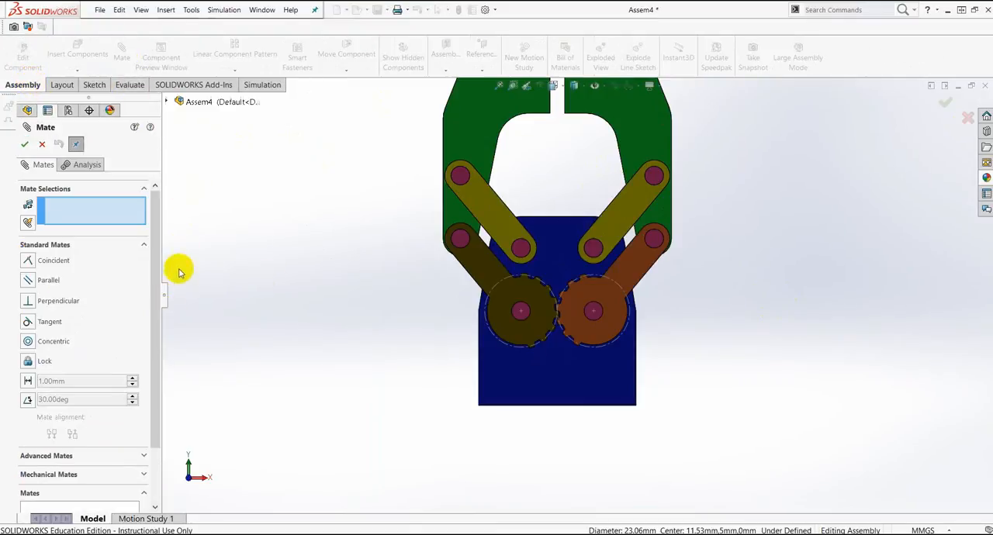
pyautogui.moveTo(155, 270); pyautogui.dragTo(152, 284)
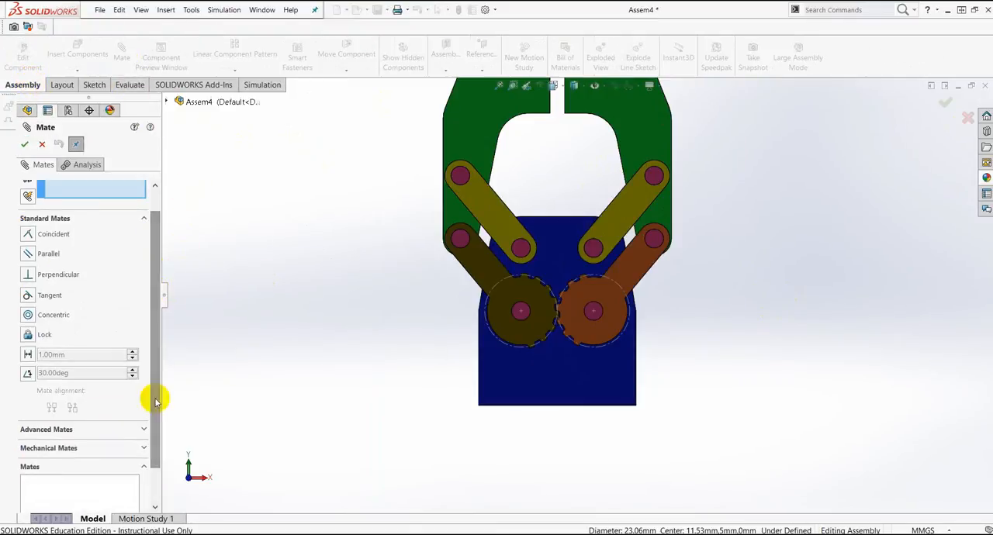
pyautogui.click(143, 448)
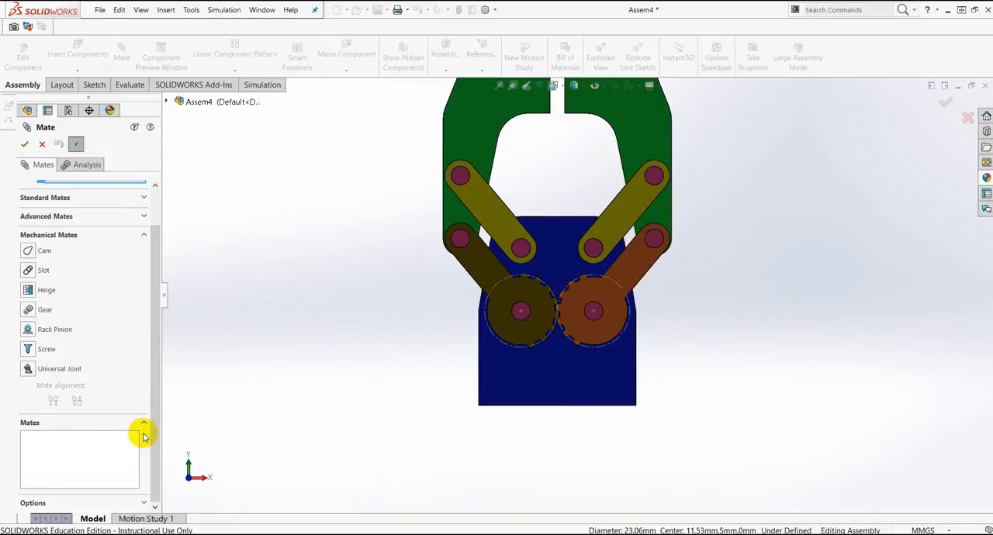
pyautogui.click(30, 311)
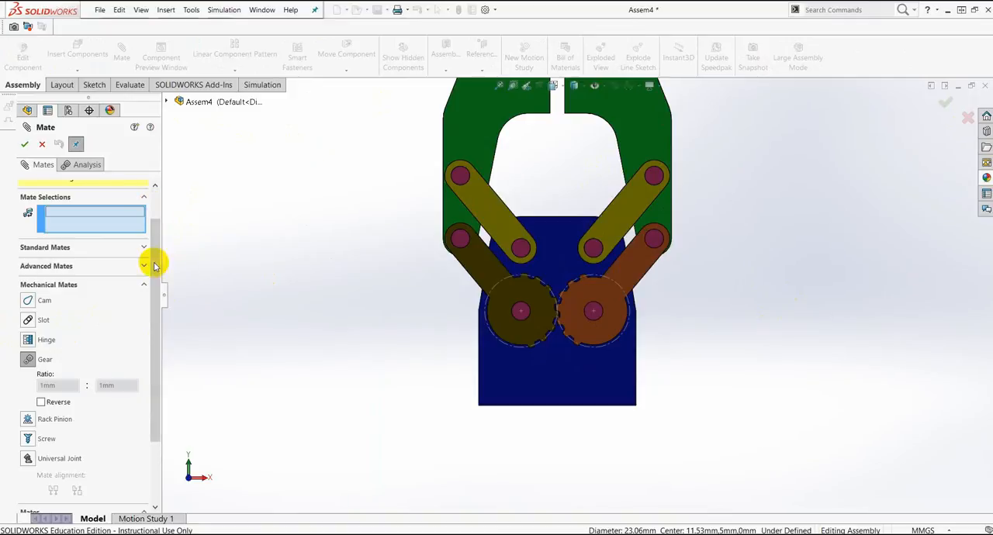
pyautogui.moveTo(154, 266); pyautogui.dragTo(160, 215)
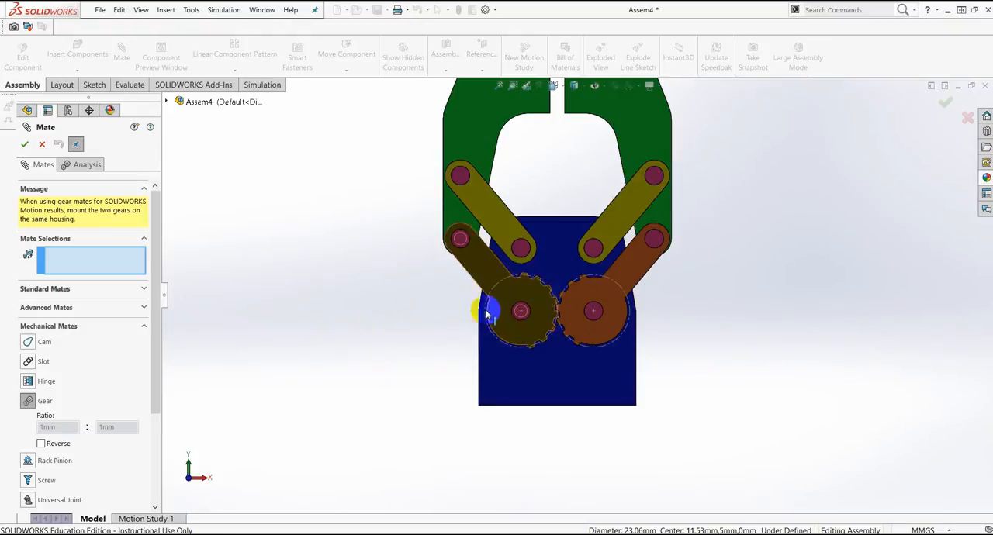
pyautogui.scroll(-1, 533, 283)
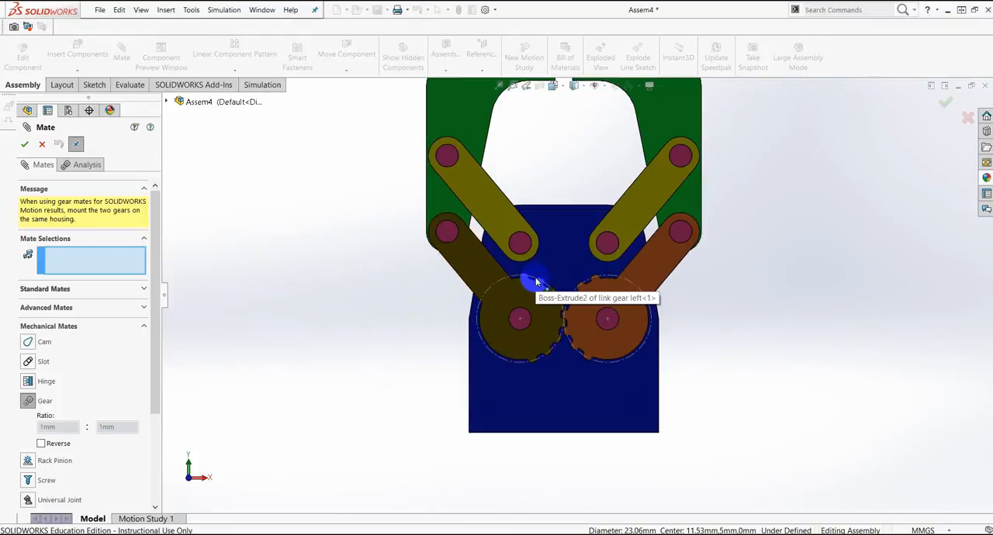
pyautogui.scroll(-2, 533, 293)
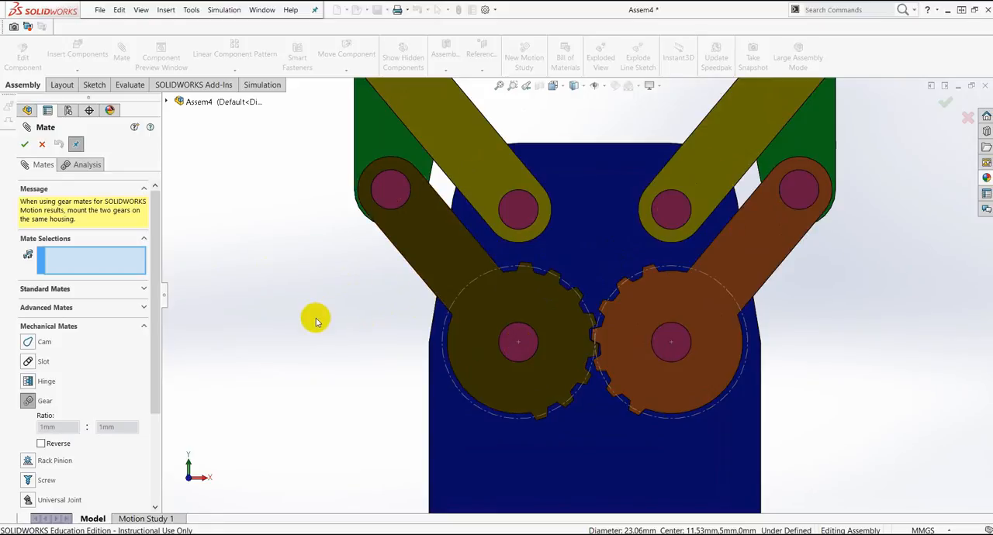
pyautogui.scroll(-2, 517, 282)
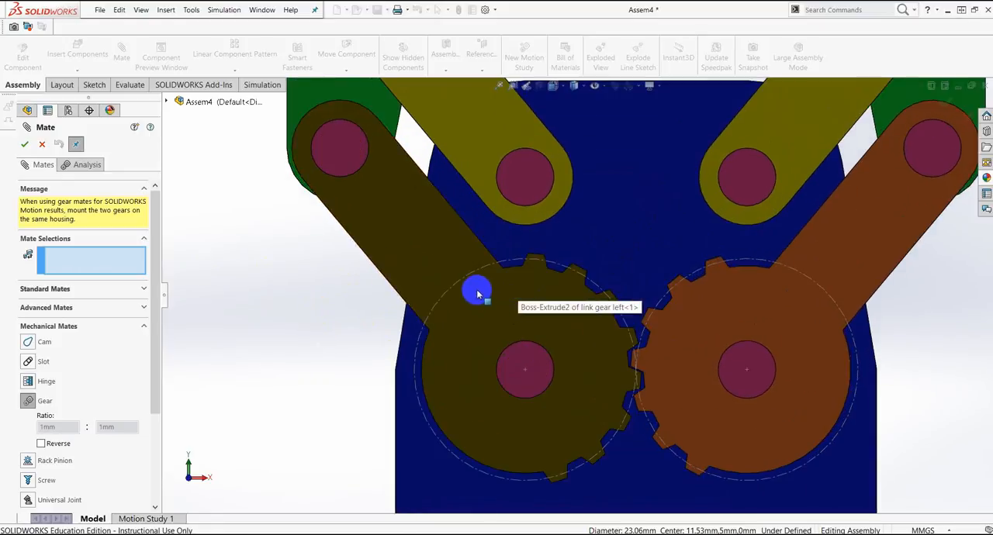
pyautogui.click(471, 278)
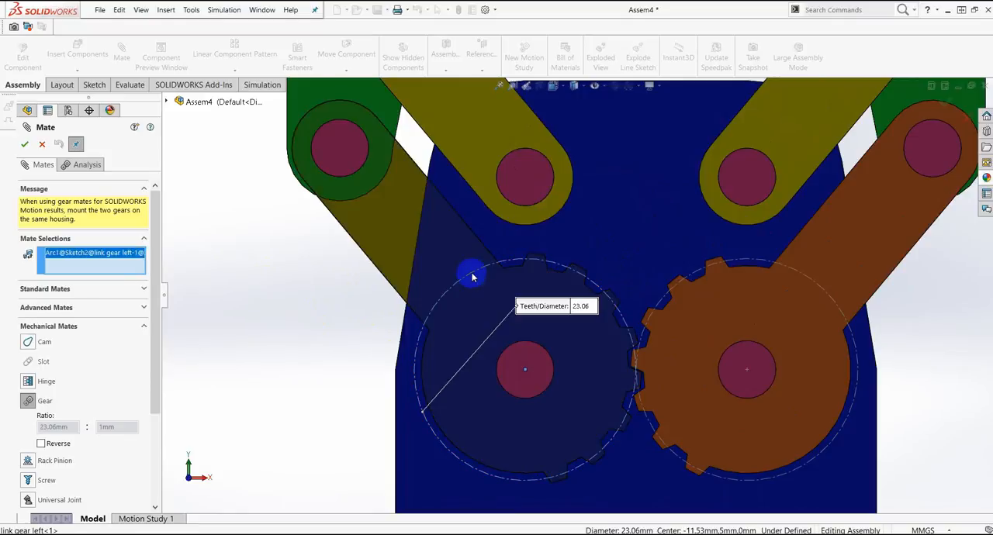
pyautogui.click(760, 265)
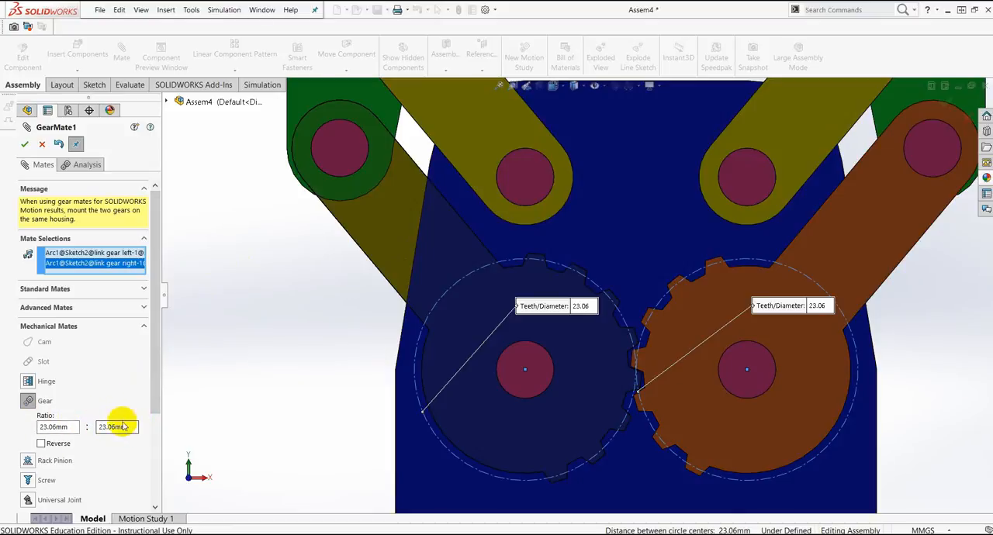
# Step: Accept the gear mate with a ratio of 23.06 mm to 23.06 mm, not reversed, and finish mating
pyautogui.moveTo(152, 399); pyautogui.dragTo(137, 470)
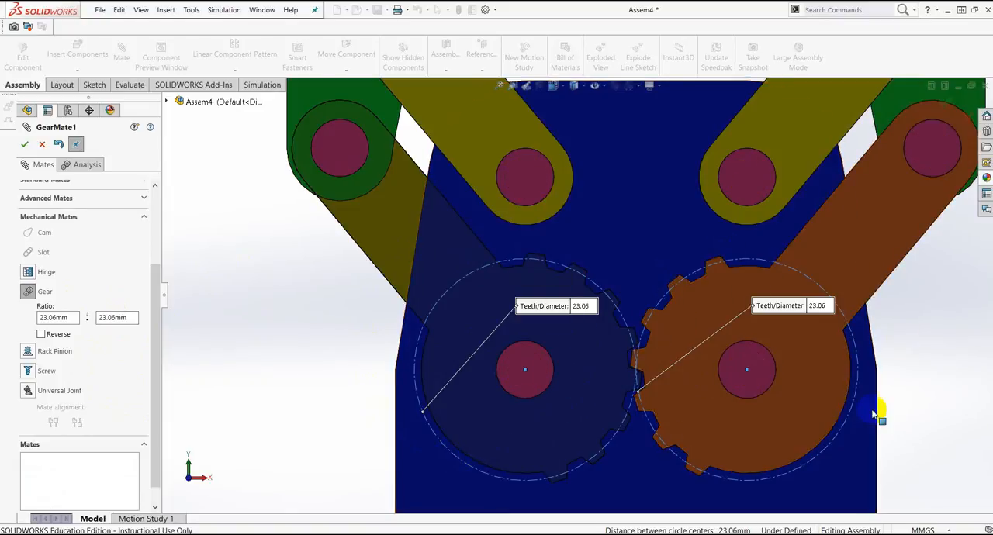
pyautogui.scroll(10, 649, 288)
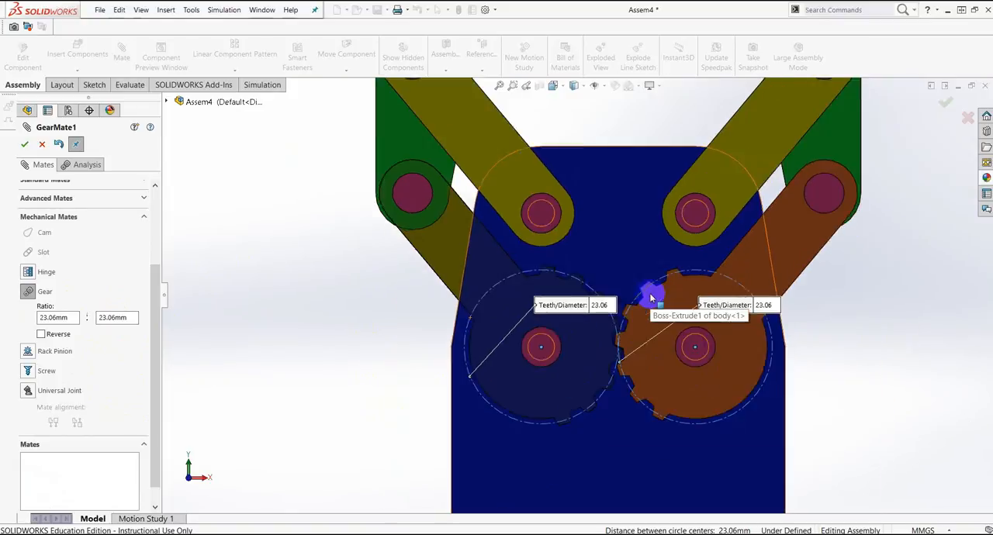
pyautogui.scroll(-3, 613, 195)
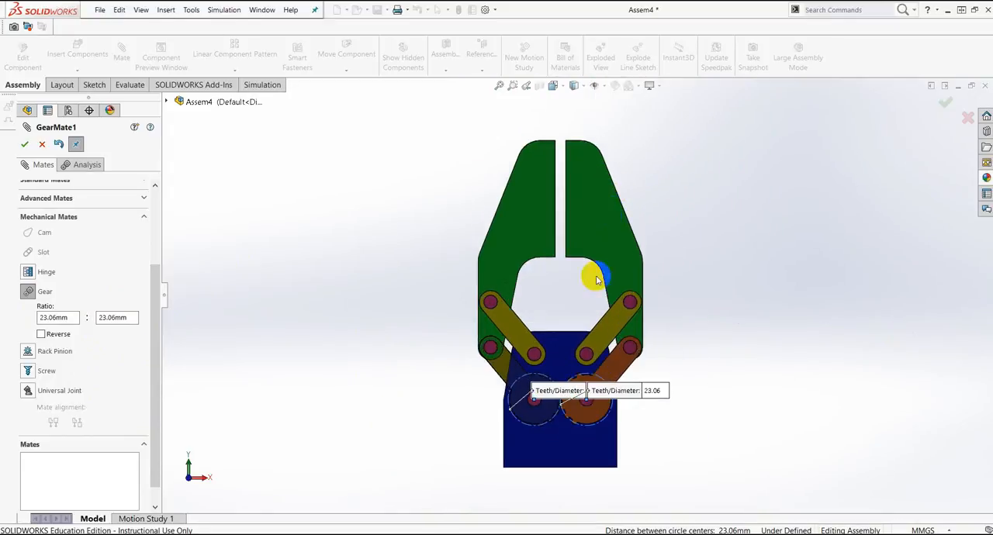
pyautogui.scroll(-2, 596, 434)
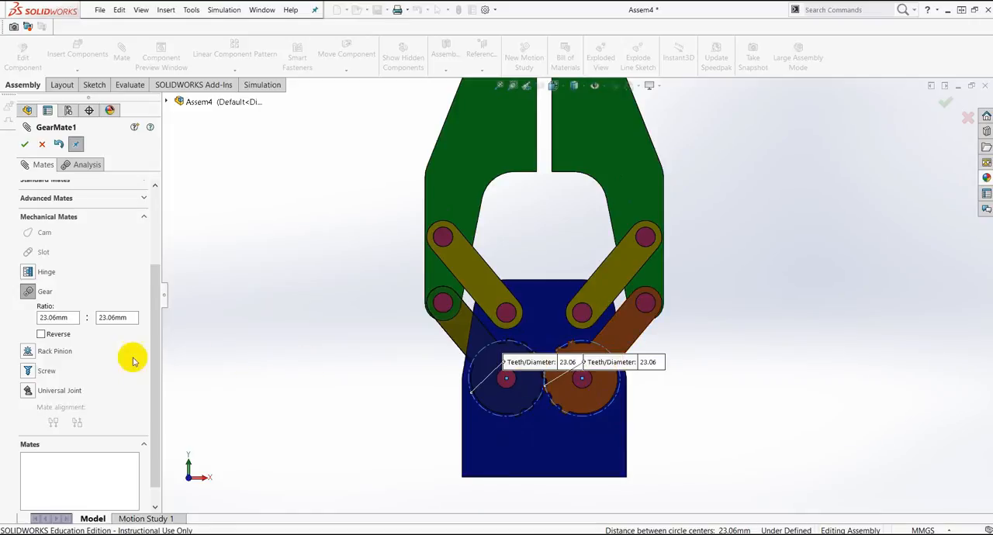
pyautogui.click(113, 318)
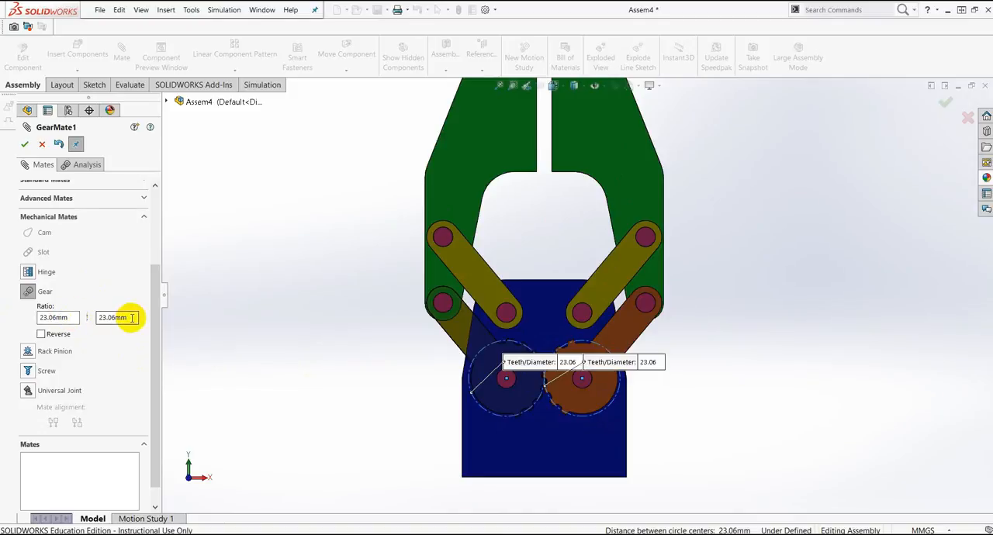
pyautogui.click(68, 318)
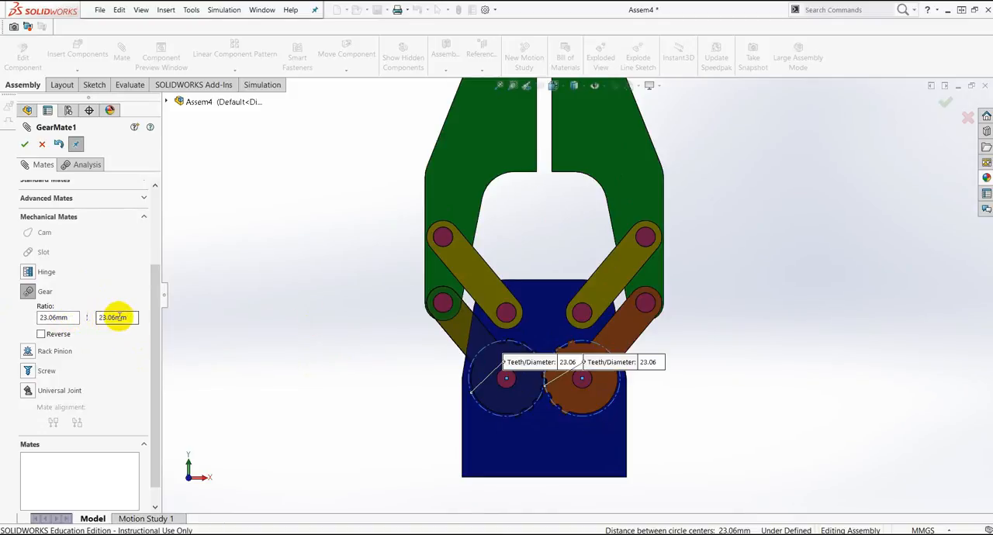
pyautogui.click(60, 317)
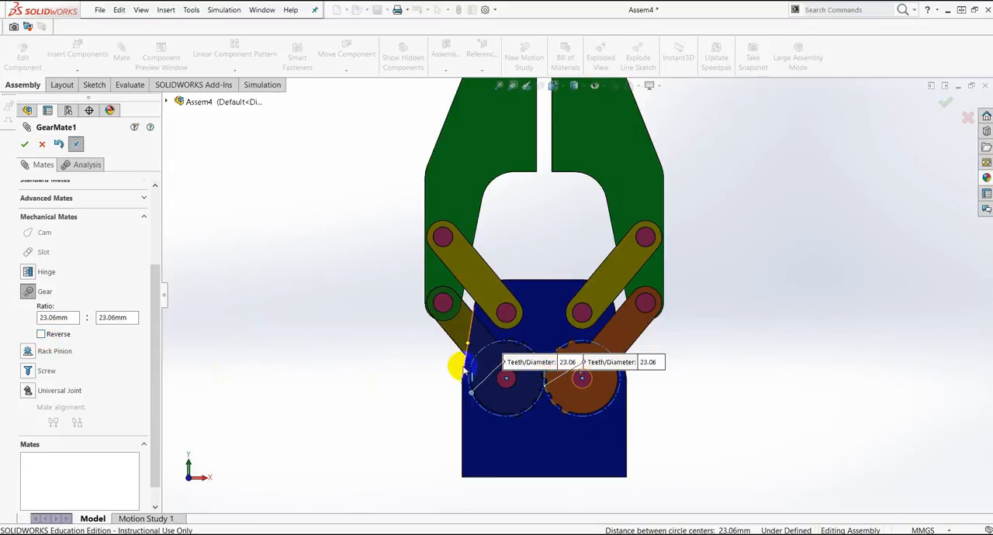
pyautogui.click(25, 147)
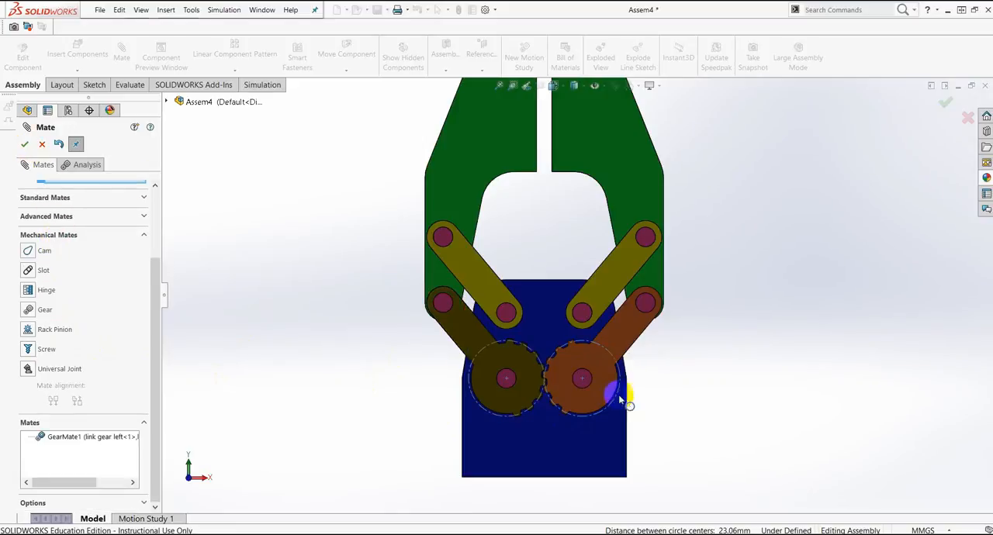
pyautogui.click(23, 142)
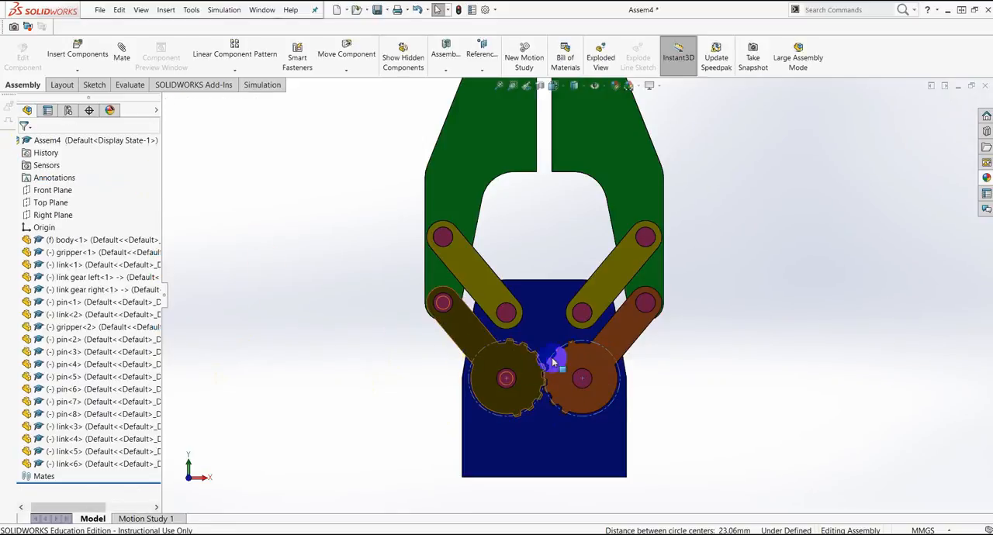
# Step: Examine how the teeth of the left and right link gears mesh and how the linkage sits on the body
pyautogui.scroll(-2, 556, 376)
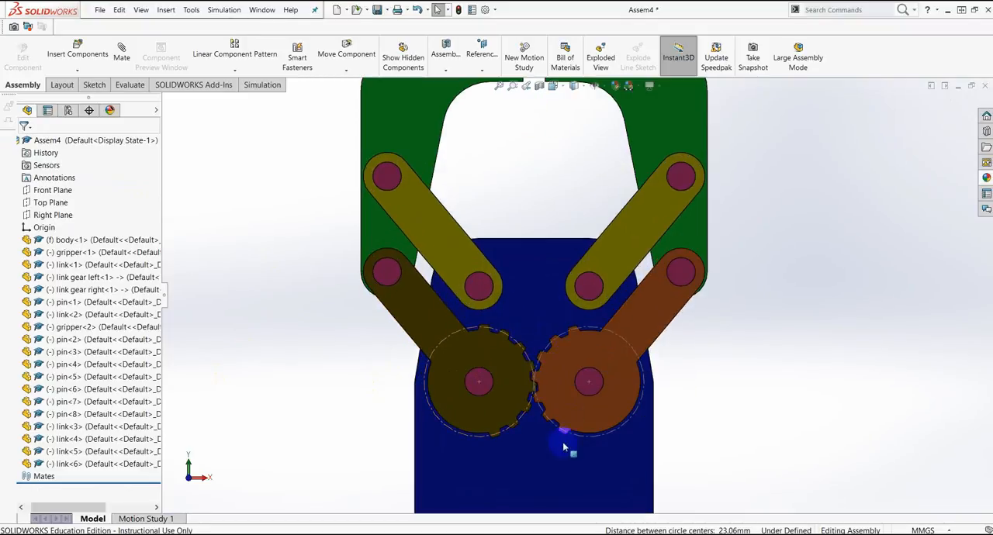
pyautogui.scroll(3, 570, 415)
pyautogui.scroll(-1, 566, 349)
pyautogui.scroll(-2, 566, 349)
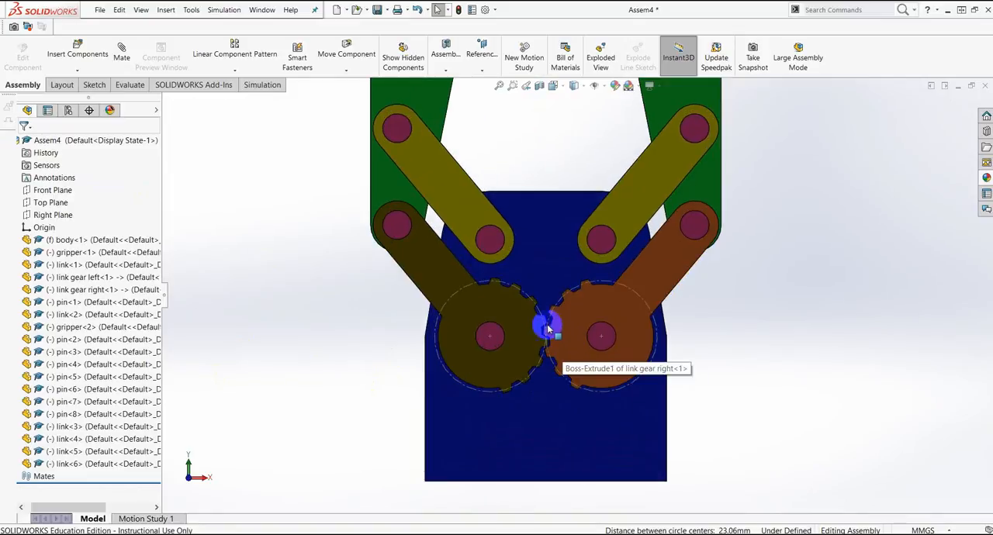
pyautogui.scroll(3, 543, 324)
pyautogui.scroll(-1, 557, 324)
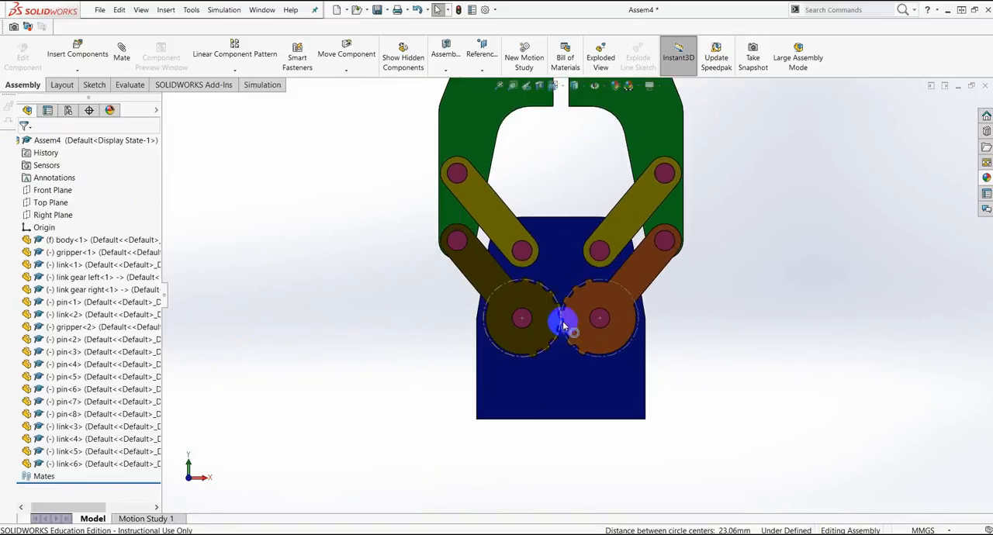
pyautogui.scroll(-3, 547, 312)
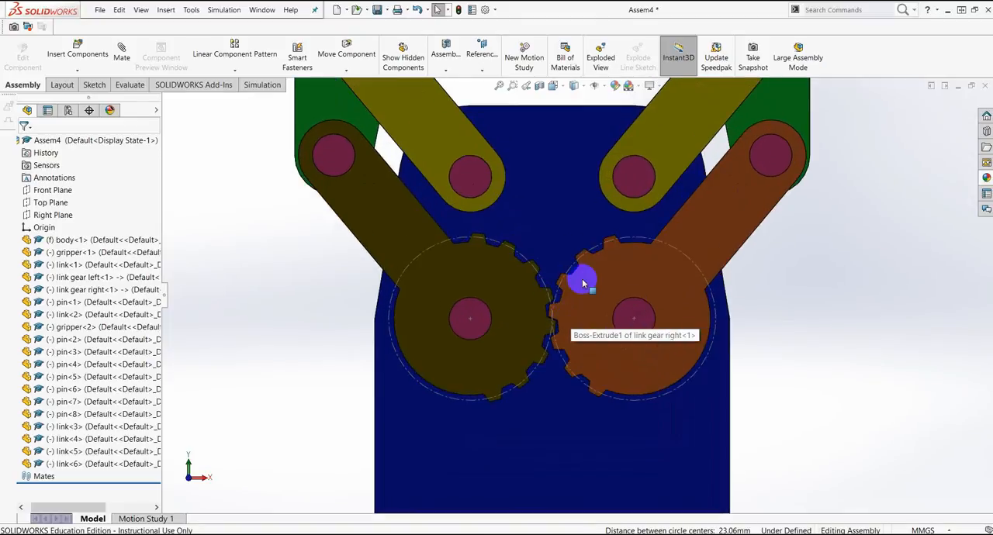
pyautogui.scroll(4, 605, 295)
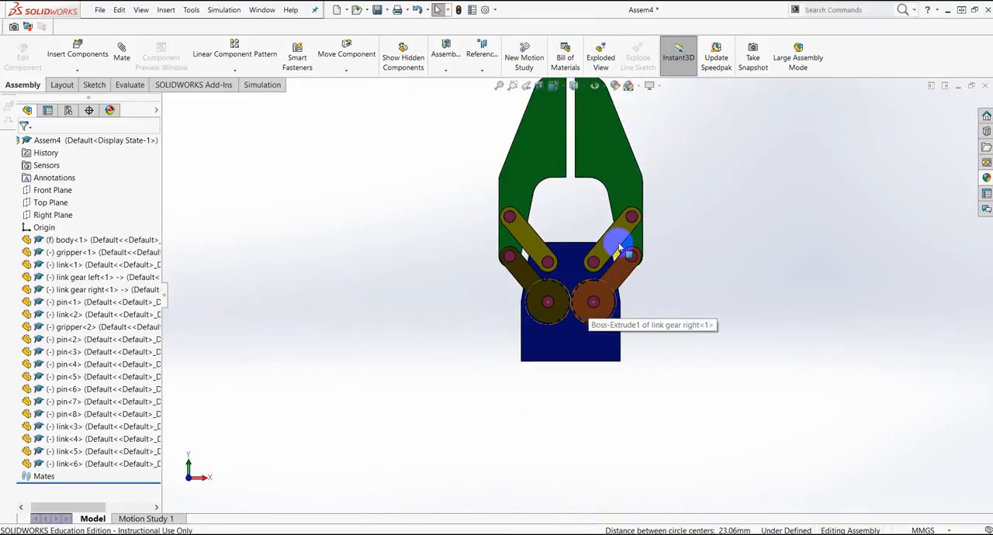
pyautogui.scroll(-1, 599, 298)
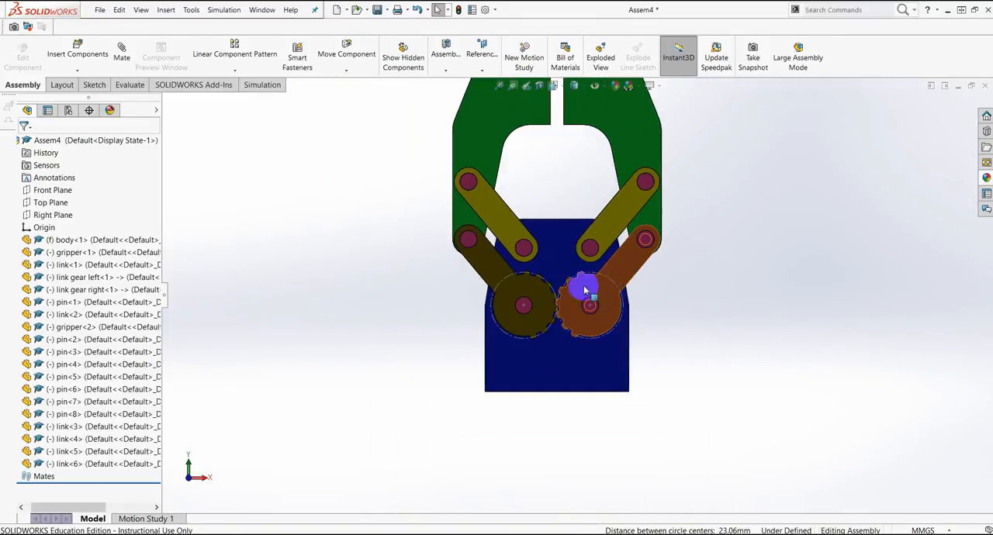
# Step: Swing the right link gear by its arm to test how it drives the left link gear
pyautogui.scroll(-2, 605, 287)
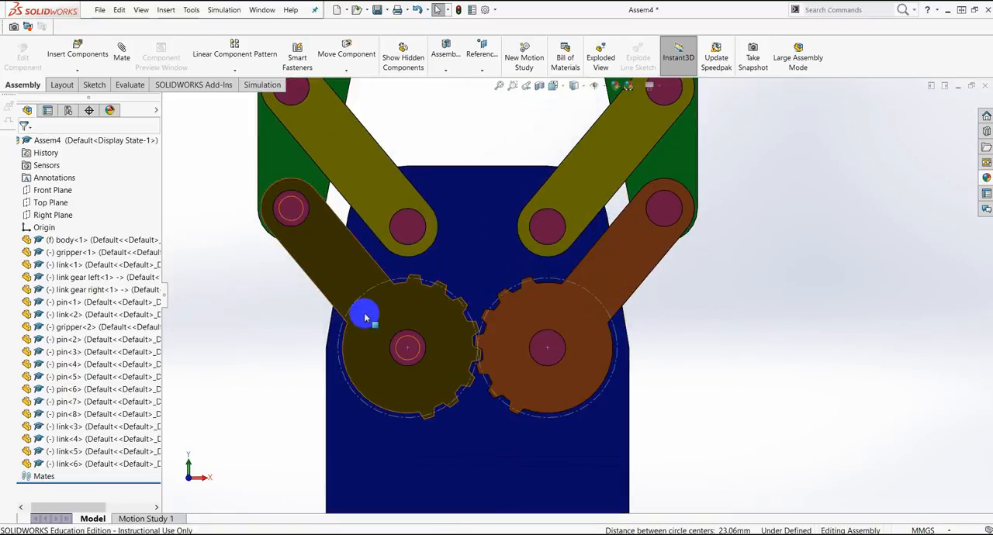
pyautogui.moveTo(648, 246)
pyautogui.mouseDown()
pyautogui.moveTo(667, 273)
pyautogui.moveTo(663, 244)
pyautogui.mouseUp()
pyautogui.scroll(3, 658, 240)
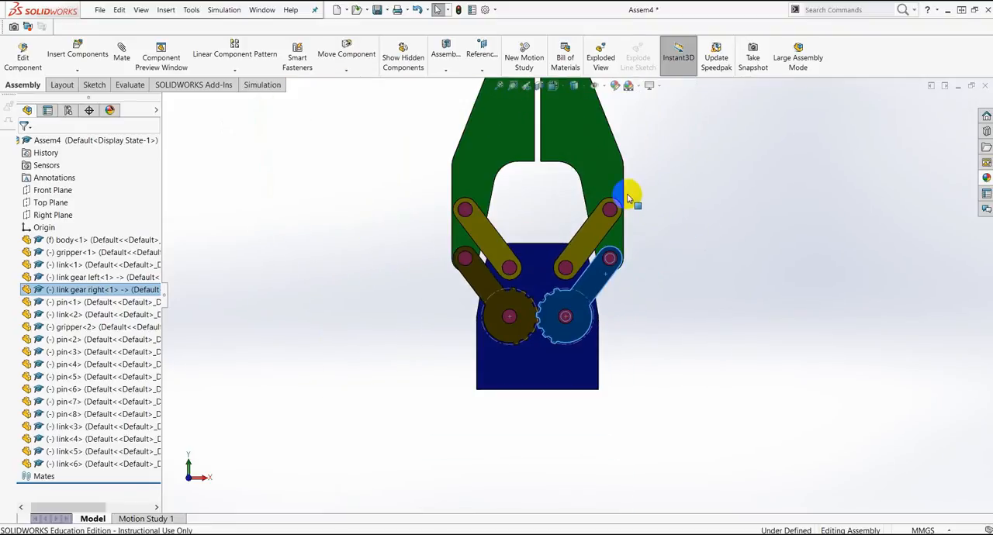
# Step: Move the right gripper jaw to test the coupled motion of both jaws, leaving a gap between them
pyautogui.moveTo(583, 162); pyautogui.dragTo(622, 211)
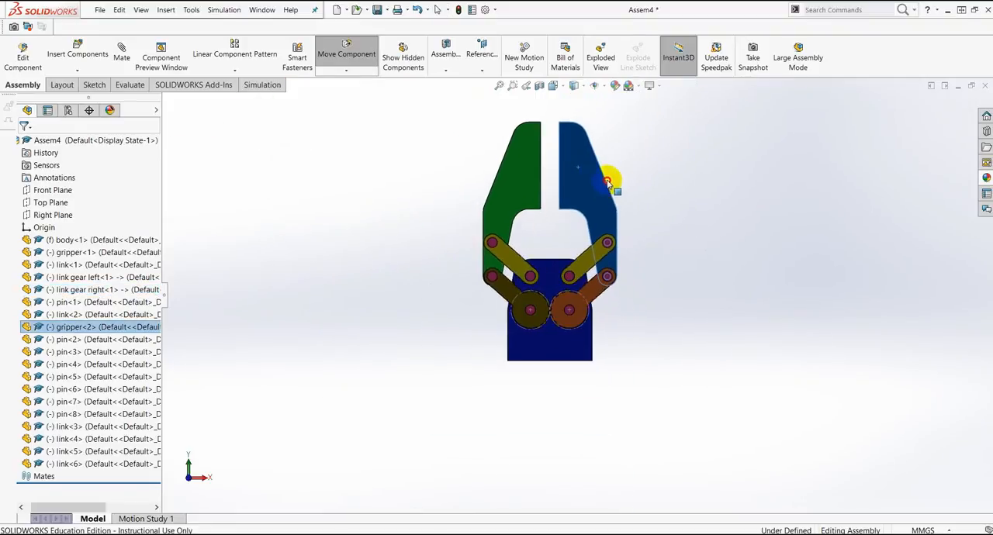
pyautogui.click(540, 182)
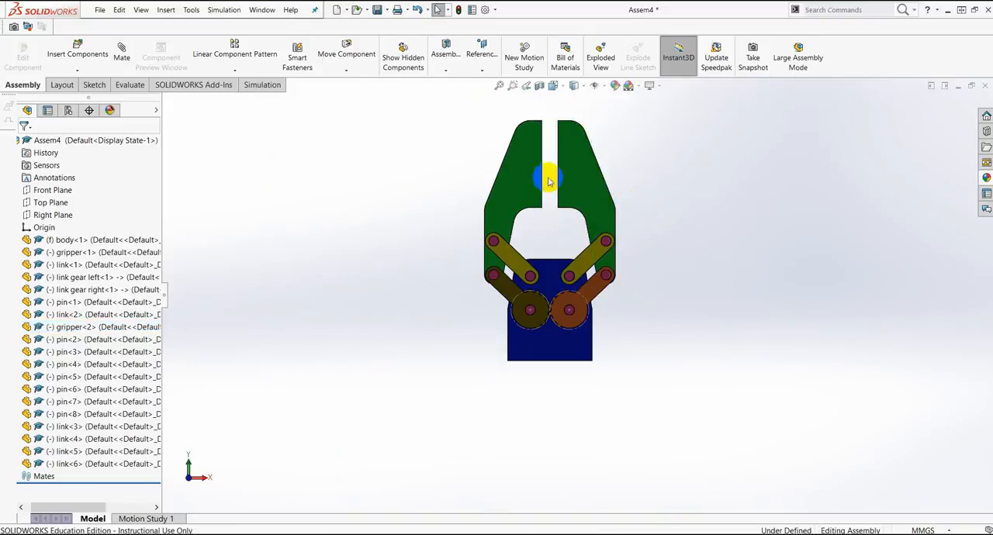
pyautogui.scroll(-3, 555, 183)
pyautogui.scroll(2, 590, 201)
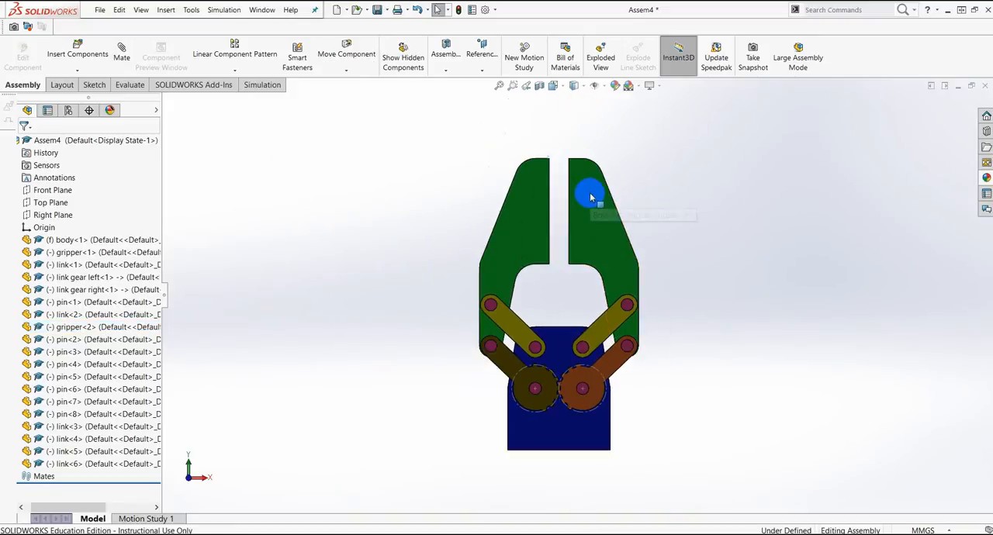
pyautogui.scroll(-2, 585, 210)
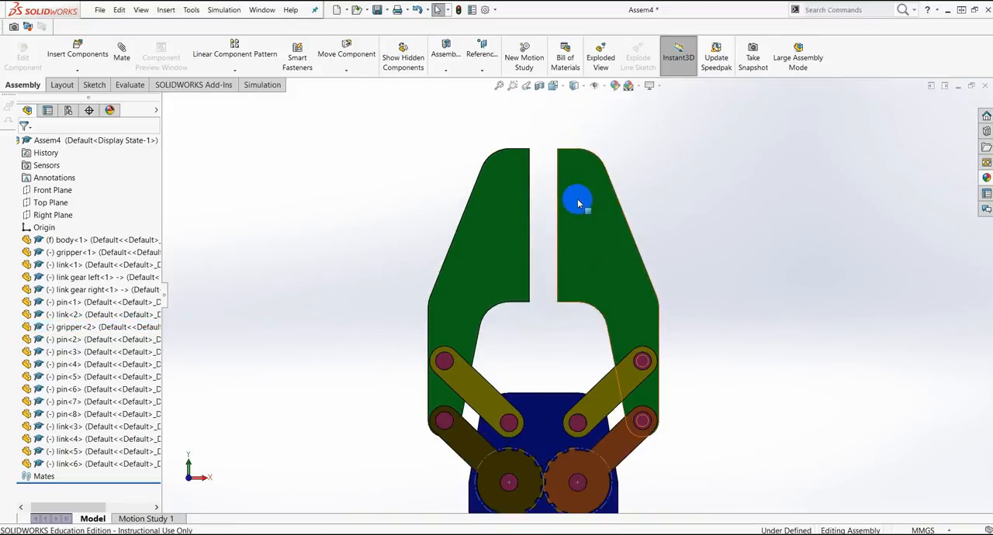
pyautogui.moveTo(581, 198); pyautogui.dragTo(604, 186)
pyautogui.click(680, 280)
pyautogui.scroll(5, 653, 317)
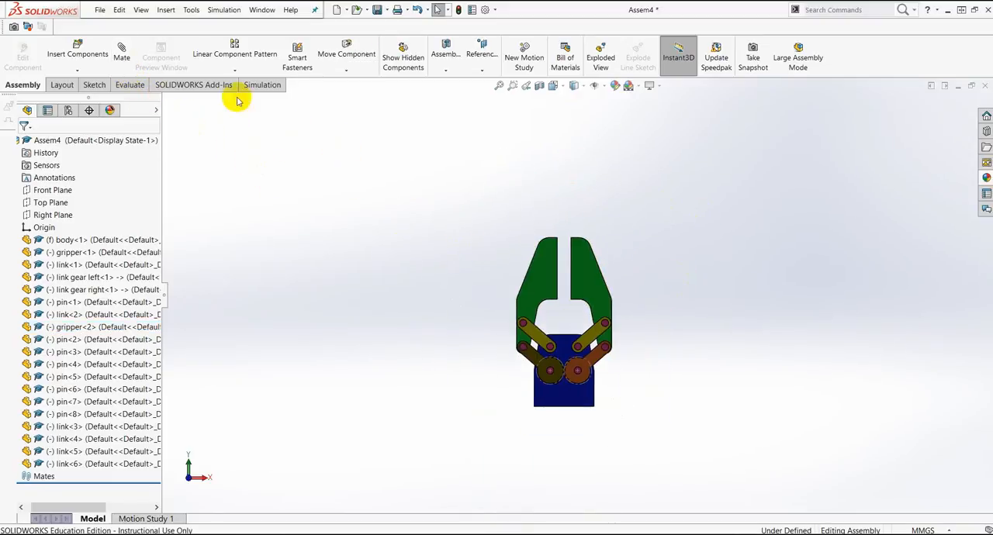
# Step: Set up an advanced limit distance mate between the facing inner faces of the left and right gripper jaws
pyautogui.click(122, 57)
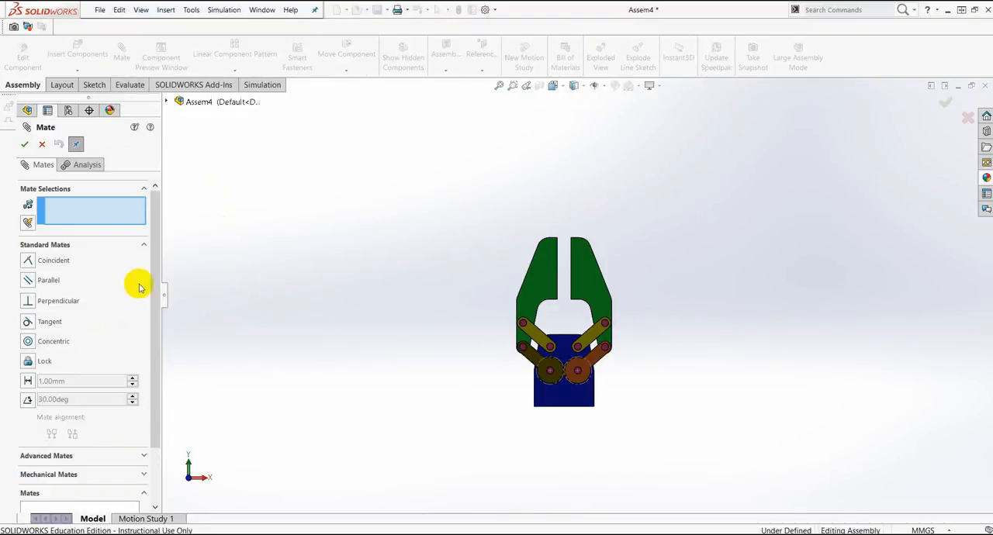
pyautogui.click(141, 456)
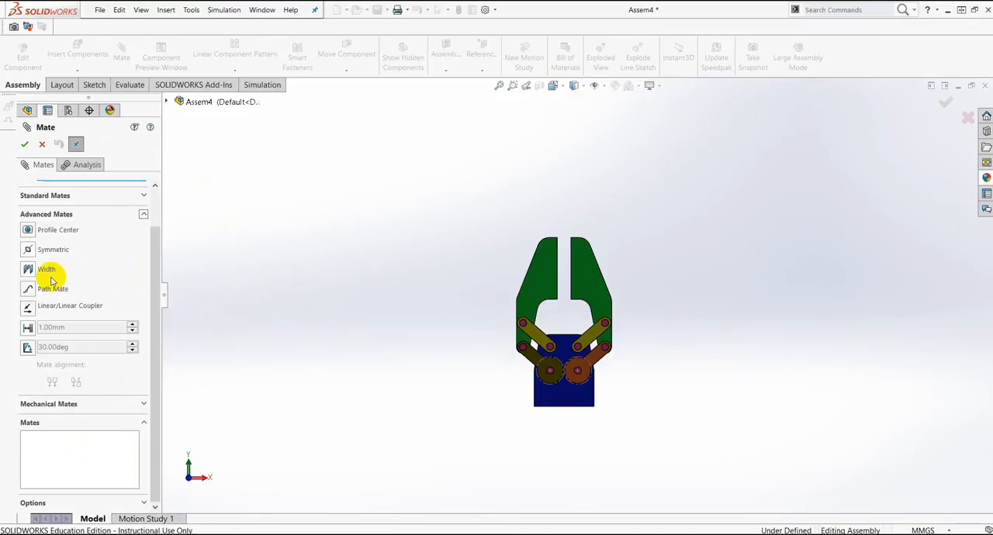
pyautogui.moveTo(159, 289); pyautogui.dragTo(163, 264)
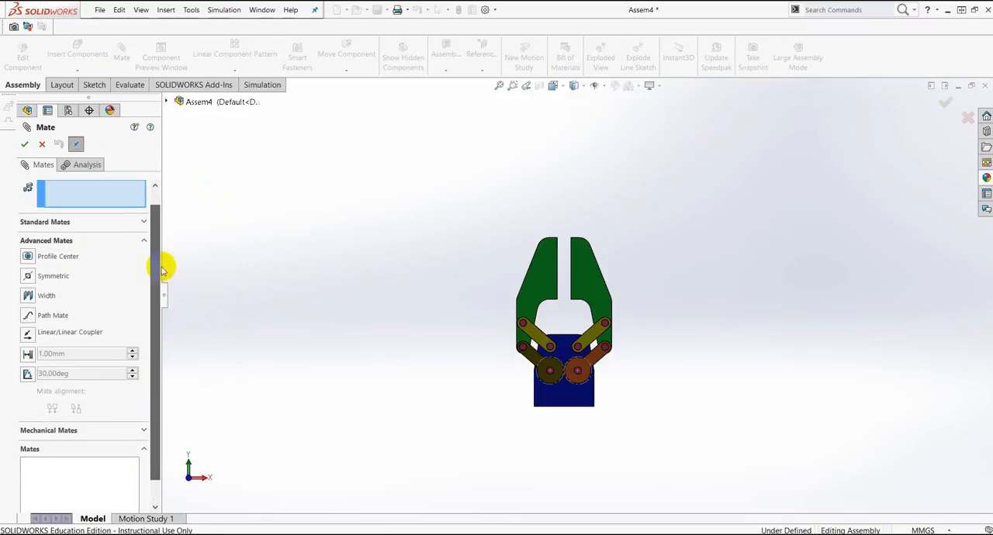
pyautogui.click(28, 356)
pyautogui.moveTo(157, 347); pyautogui.dragTo(166, 296)
pyautogui.moveTo(689, 263); pyautogui.dragTo(654, 277, button='middle')
pyautogui.scroll(-6, 570, 251)
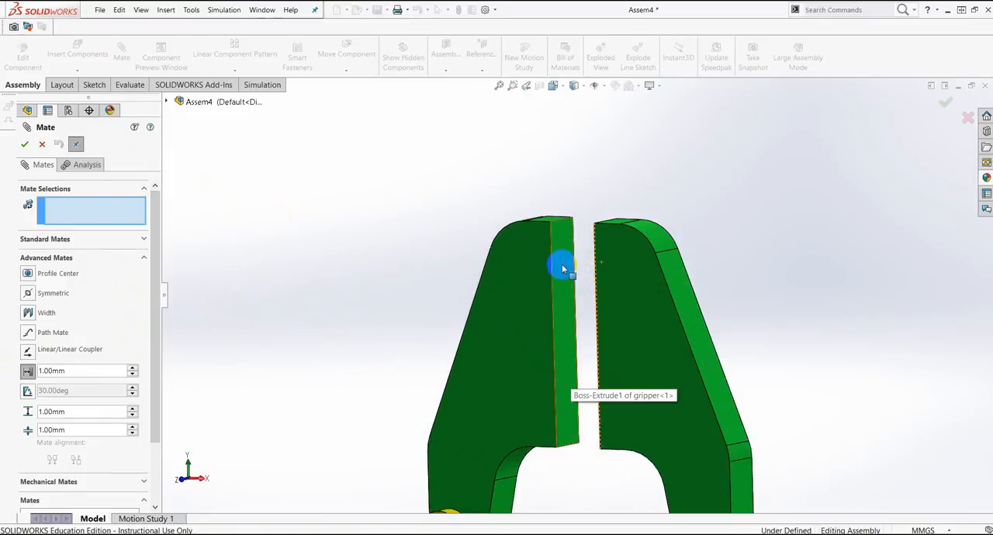
pyautogui.click(563, 269)
pyautogui.scroll(3, 715, 309)
pyautogui.moveTo(714, 303); pyautogui.dragTo(734, 306, button='middle')
pyautogui.click(620, 289)
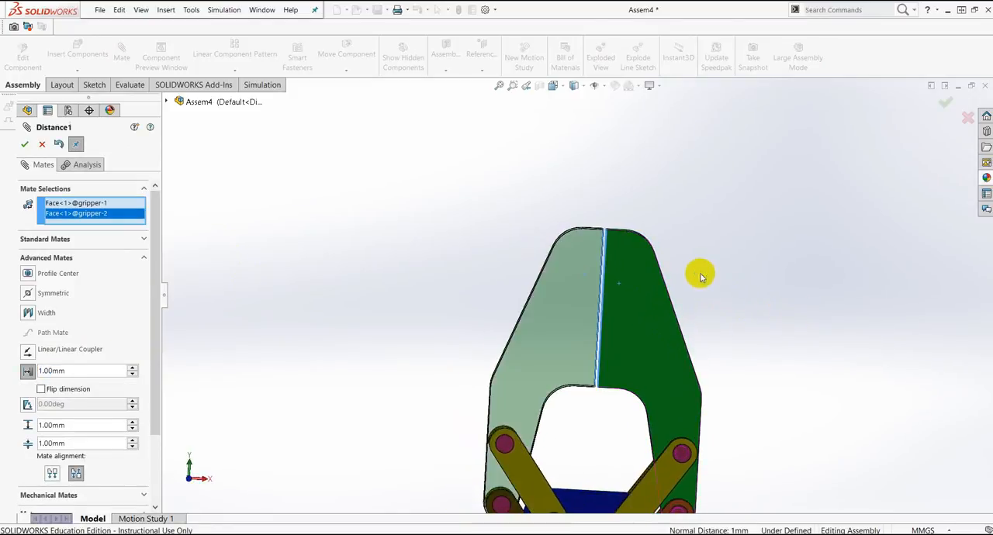
# Step: Set the limit distance mate's minimum to 0 mm and maximum to 15 mm, accept it, and finish mating
pyautogui.moveTo(152, 411); pyautogui.dragTo(152, 456)
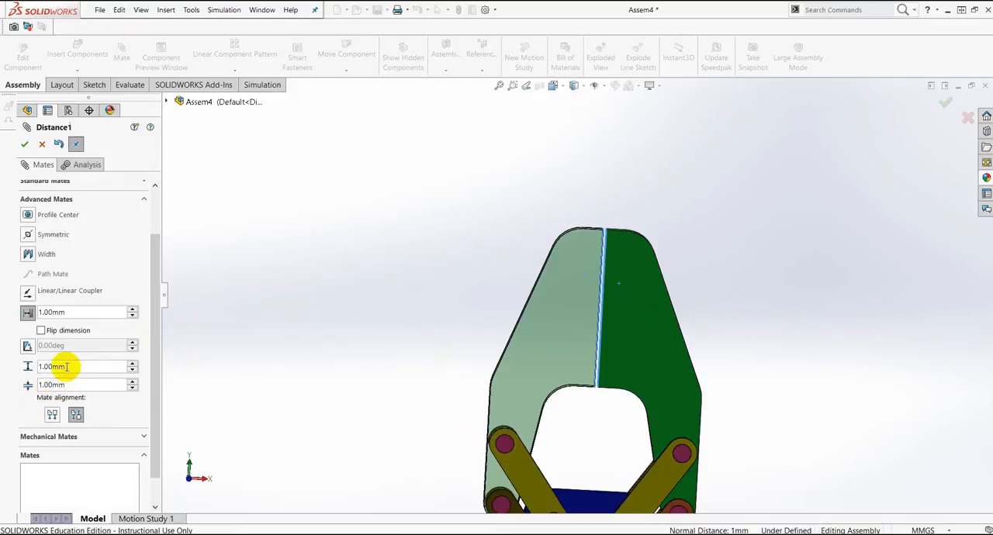
pyautogui.click(115, 367)
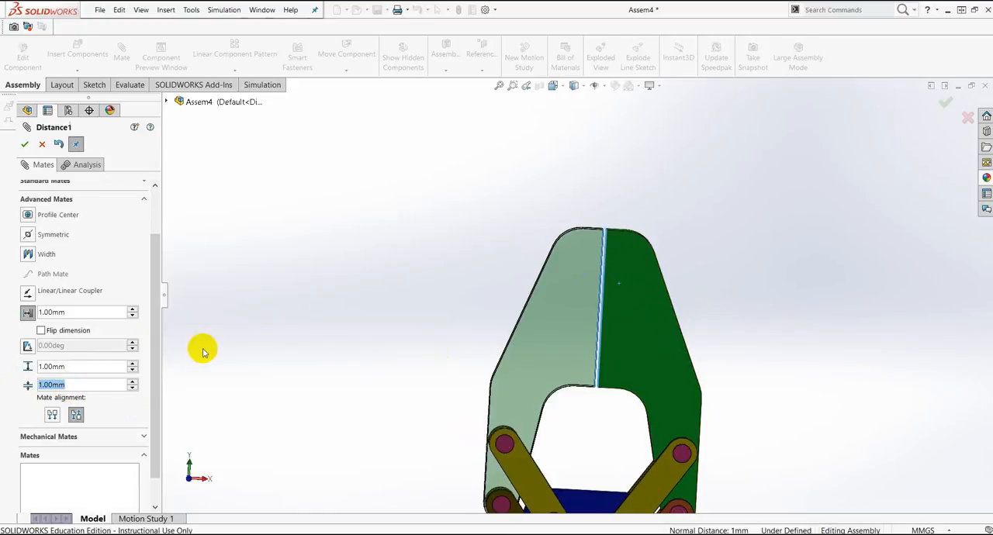
pyautogui.write('0')
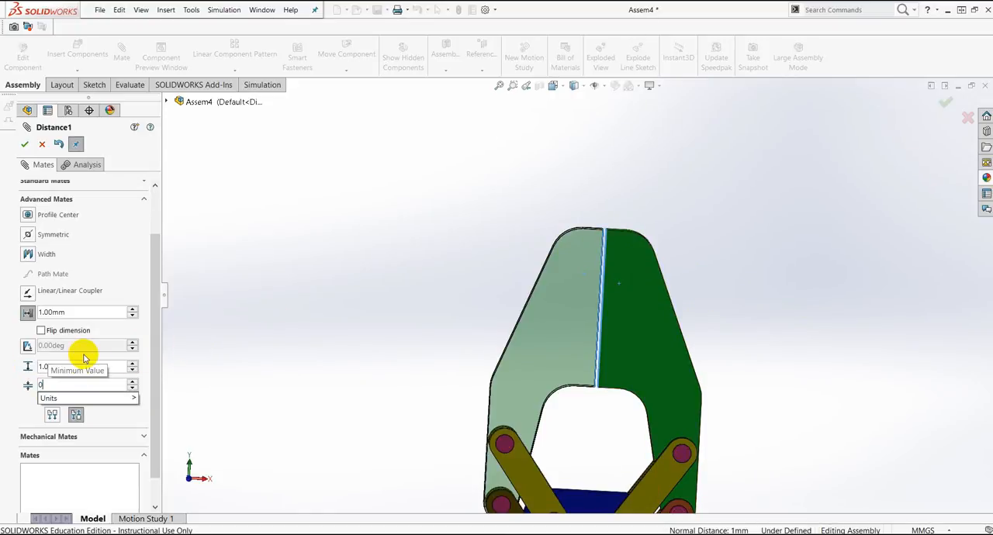
pyautogui.press('Return')
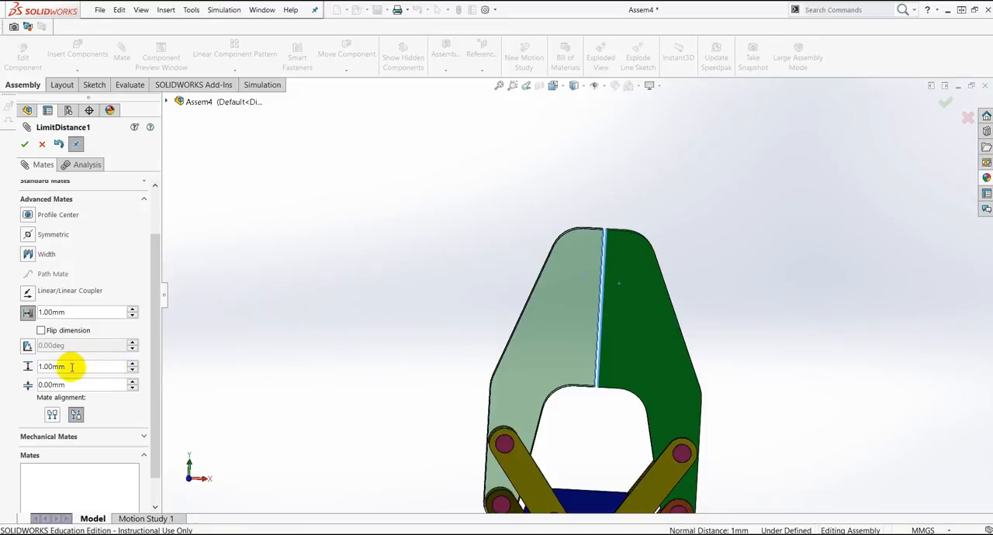
pyautogui.scroll(1, 575, 353)
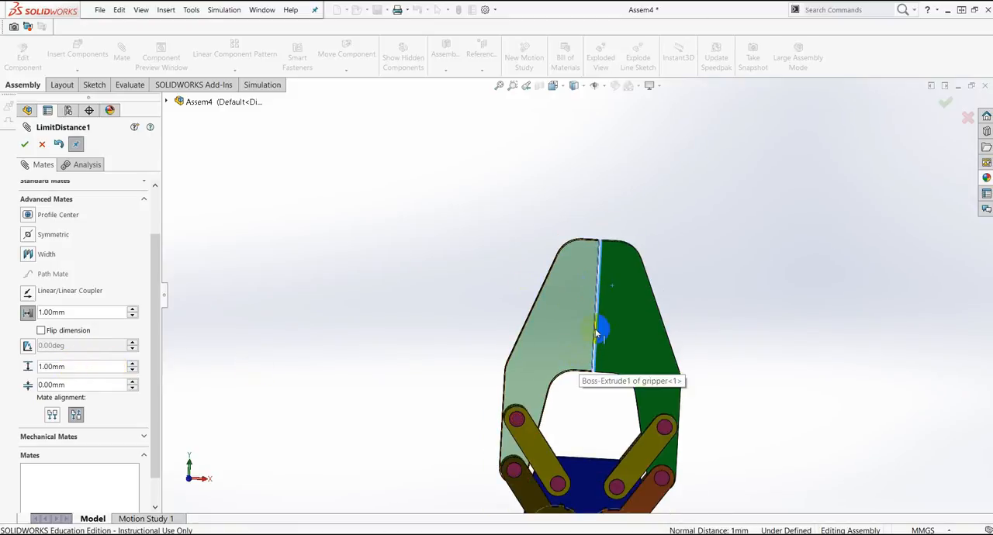
pyautogui.moveTo(72, 368); pyautogui.dragTo(16, 362)
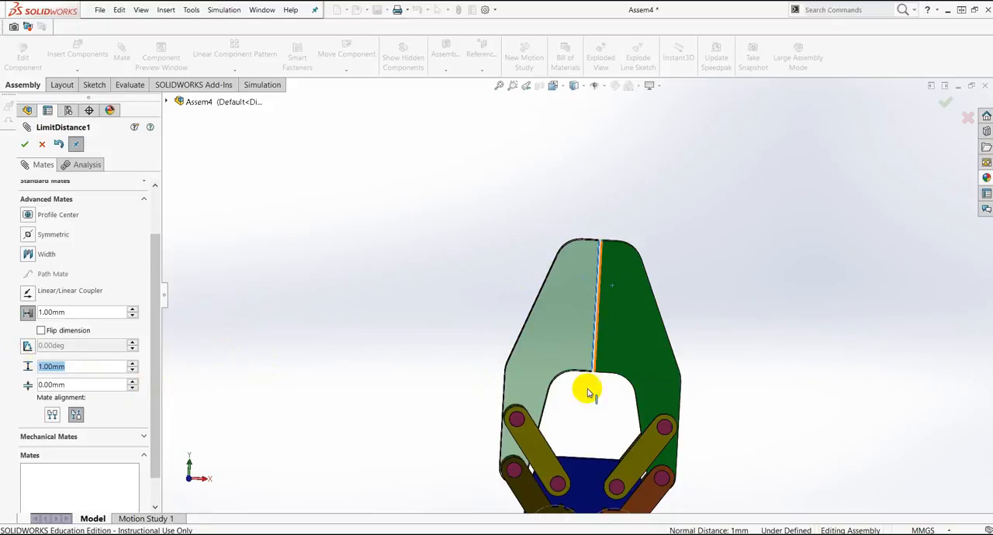
pyautogui.write('15')
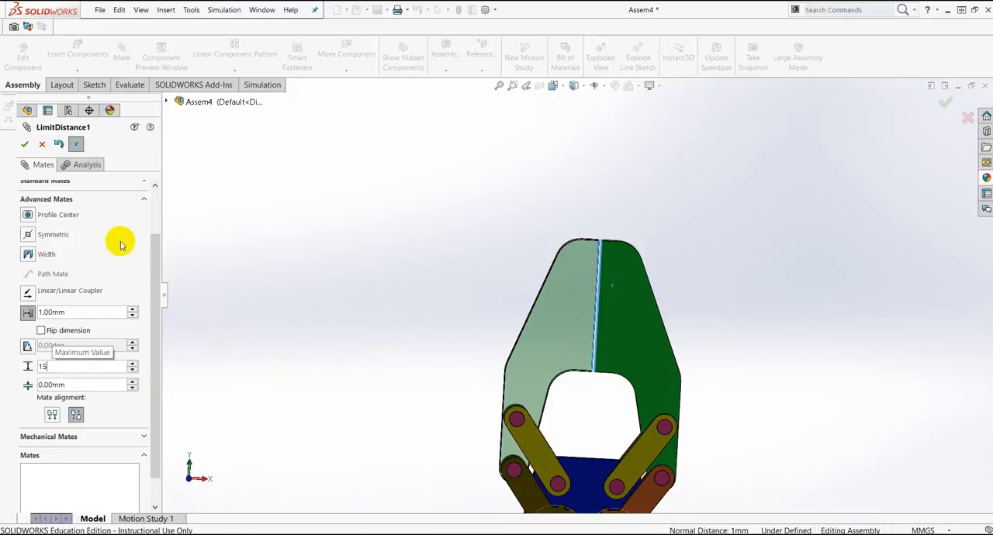
pyautogui.click(25, 146)
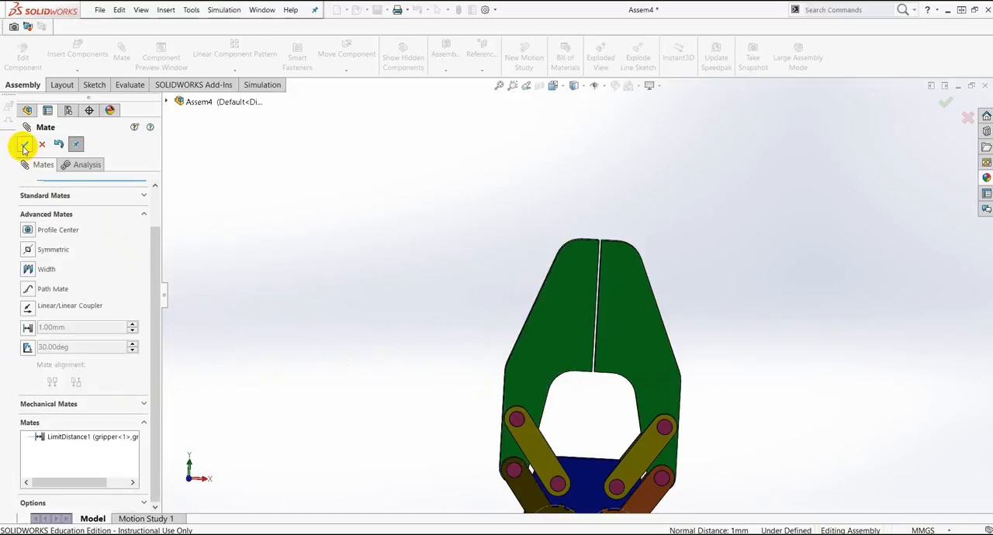
pyautogui.click(24, 145)
# Step: Move the left gripper jaw through its closed and open limits, leaving the jaws fully open
pyautogui.scroll(3, 609, 342)
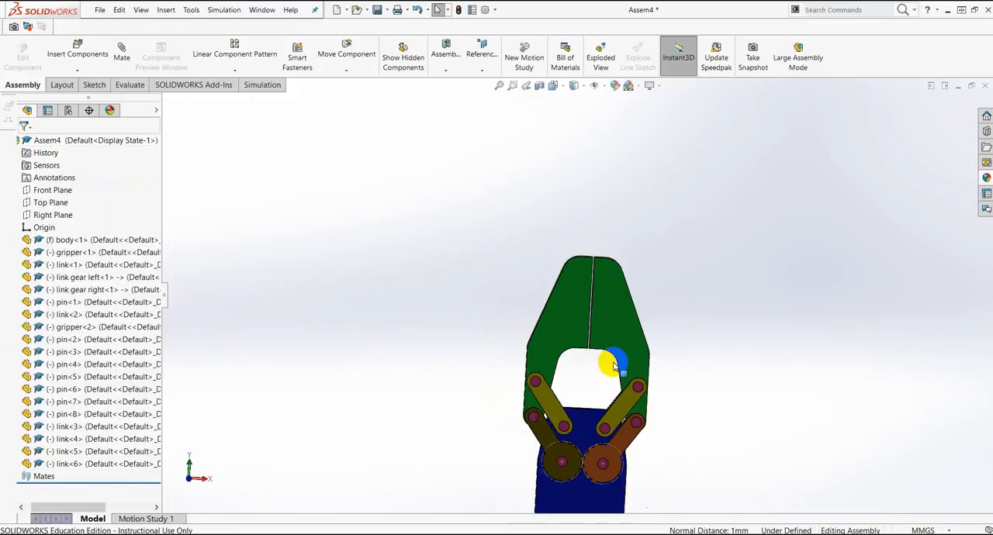
pyautogui.scroll(-3, 600, 318)
pyautogui.click(560, 280)
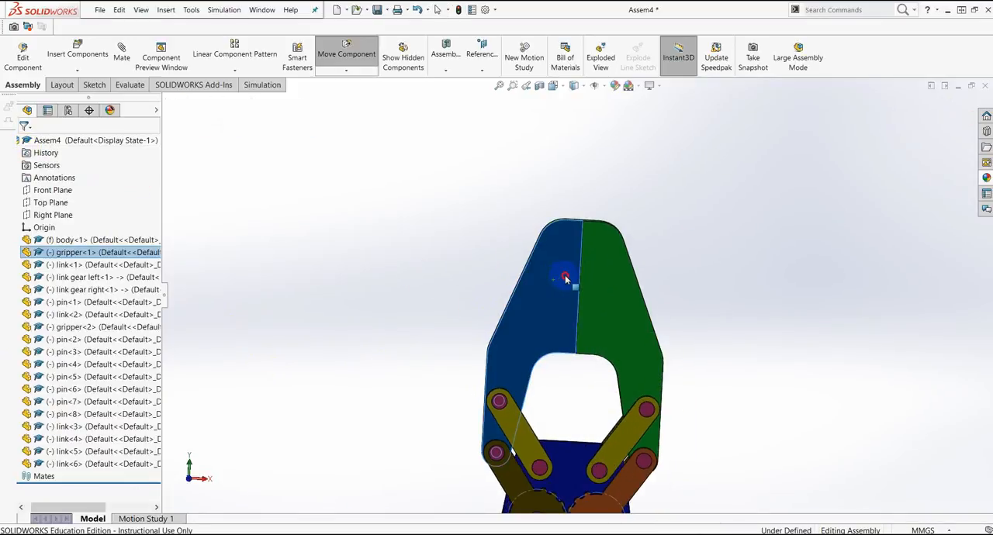
pyautogui.moveTo(591, 282); pyautogui.dragTo(588, 250)
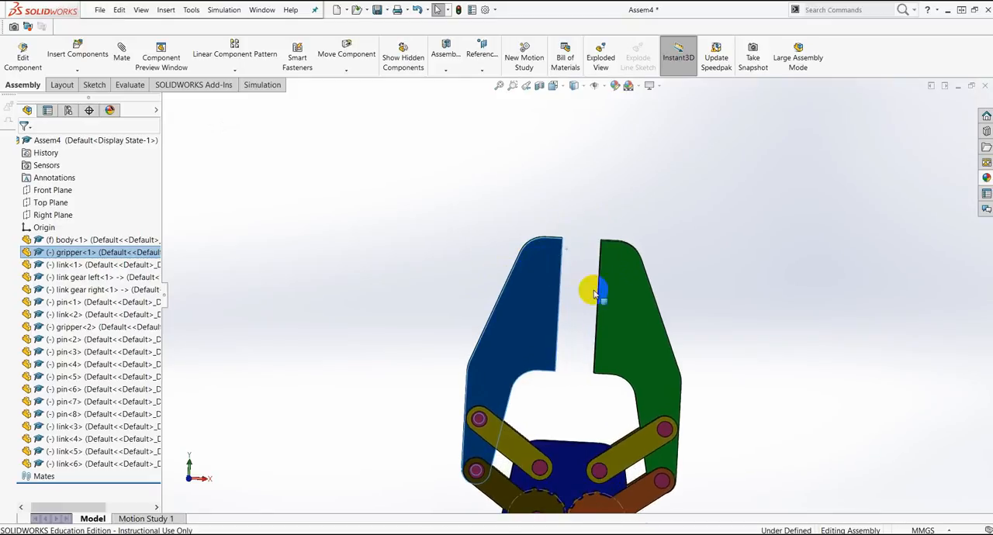
pyautogui.click(697, 220)
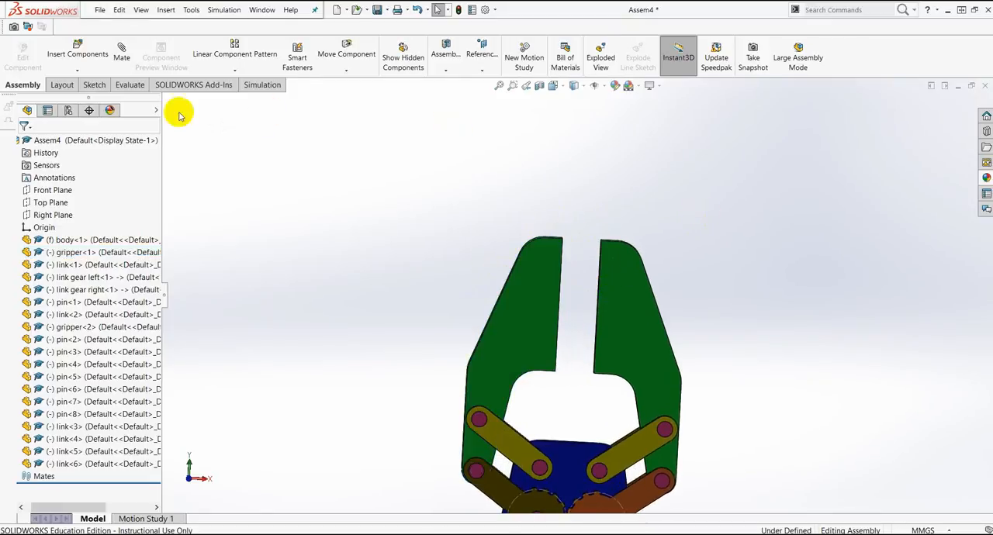
# Step: Measure the distance between the facing inner faces of the open gripper jaws, and clear the measurement
pyautogui.click(634, 329)
pyautogui.press('f')
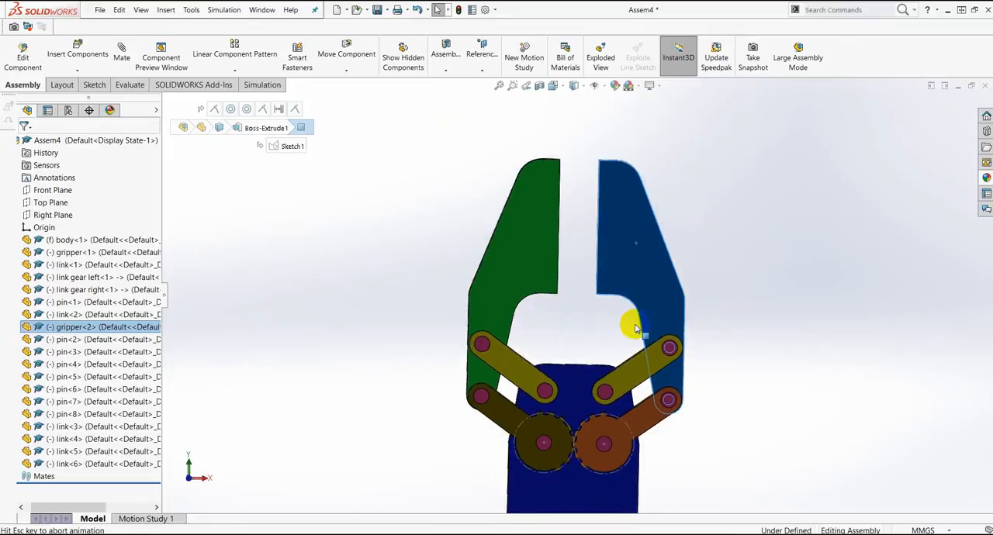
pyautogui.click(743, 286)
pyautogui.press('z')
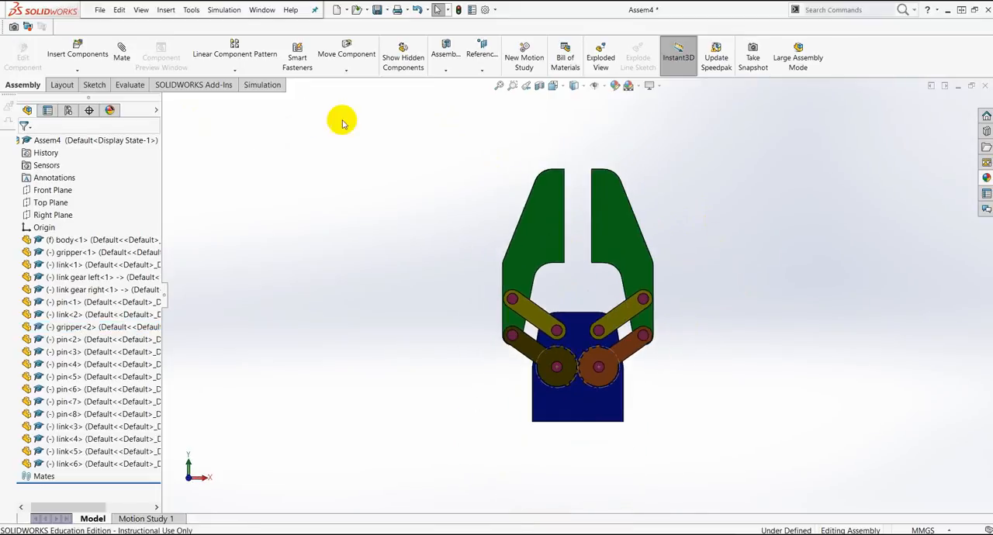
pyautogui.click(132, 85)
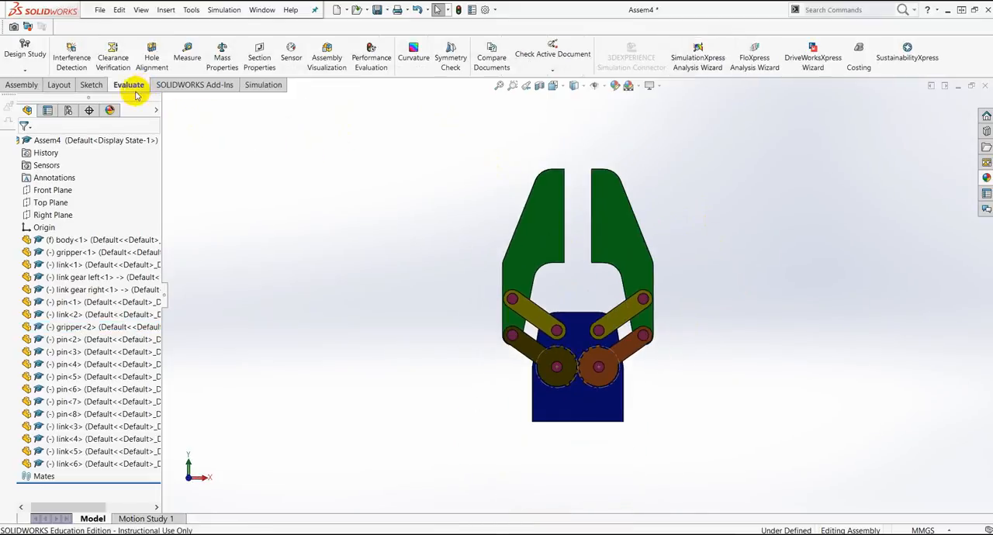
pyautogui.click(189, 58)
pyautogui.moveTo(675, 175); pyautogui.dragTo(556, 200, button='middle')
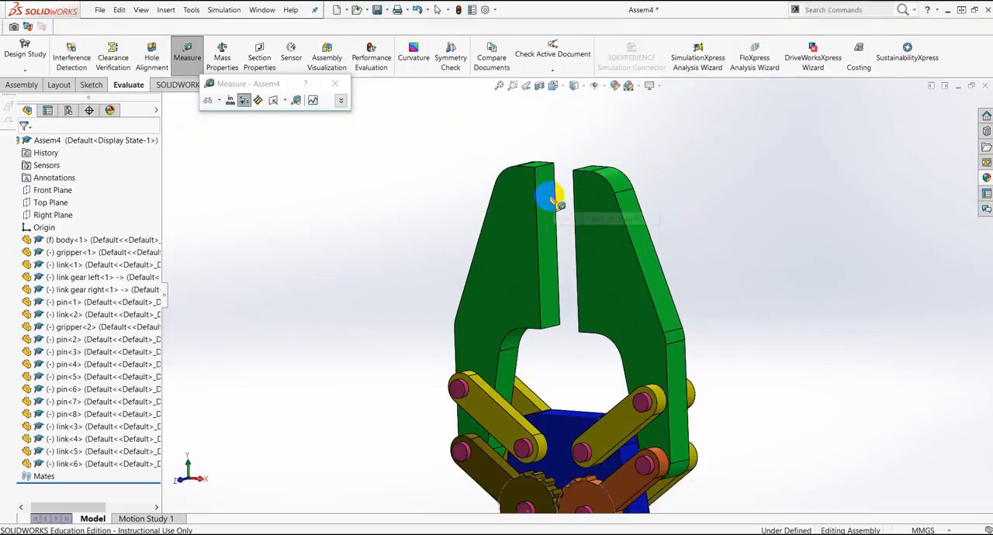
pyautogui.click(555, 201)
pyautogui.moveTo(753, 292); pyautogui.dragTo(827, 282, button='middle')
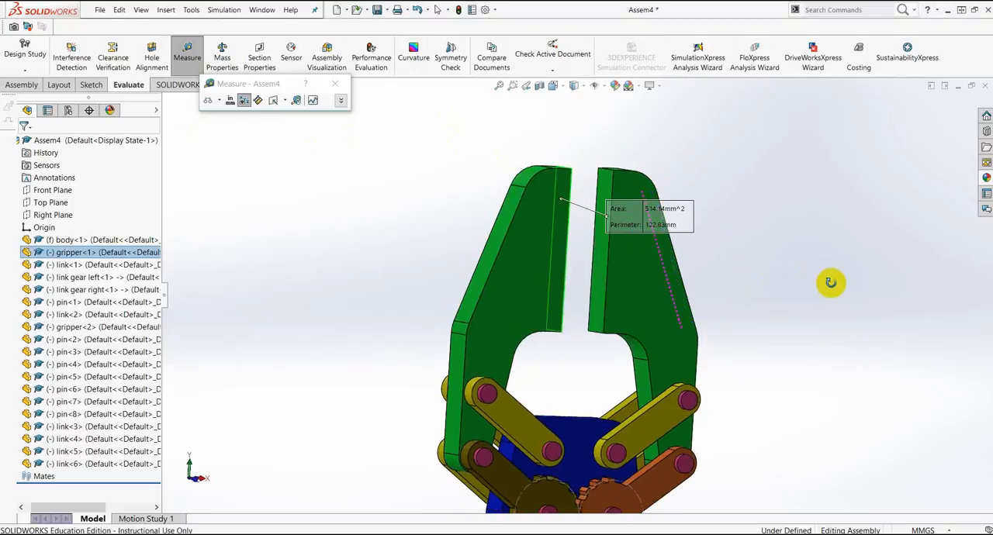
pyautogui.click(599, 266)
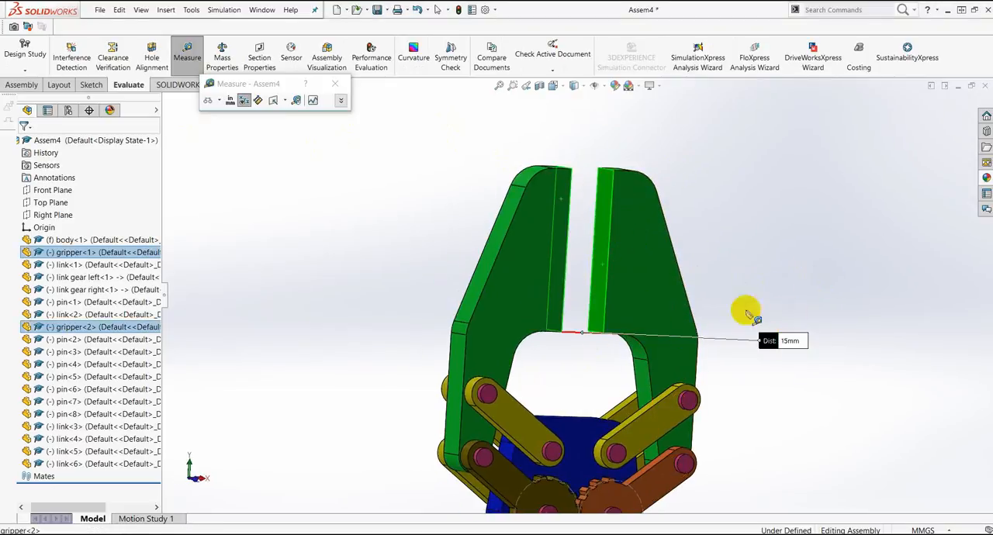
pyautogui.click(757, 210)
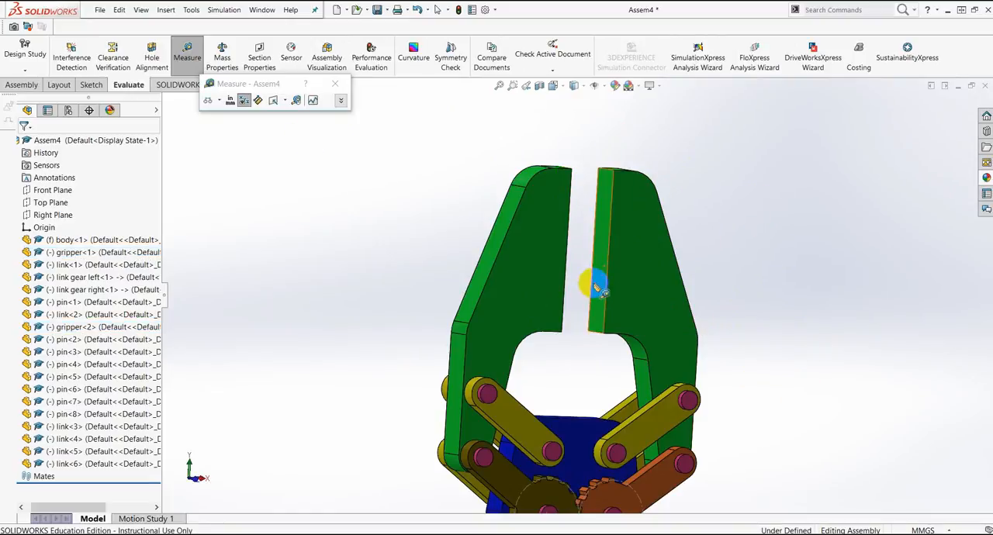
# Step: Examine how the teeth of the two link gears mesh with the gripper jaws fully open
pyautogui.scroll(3, 558, 365)
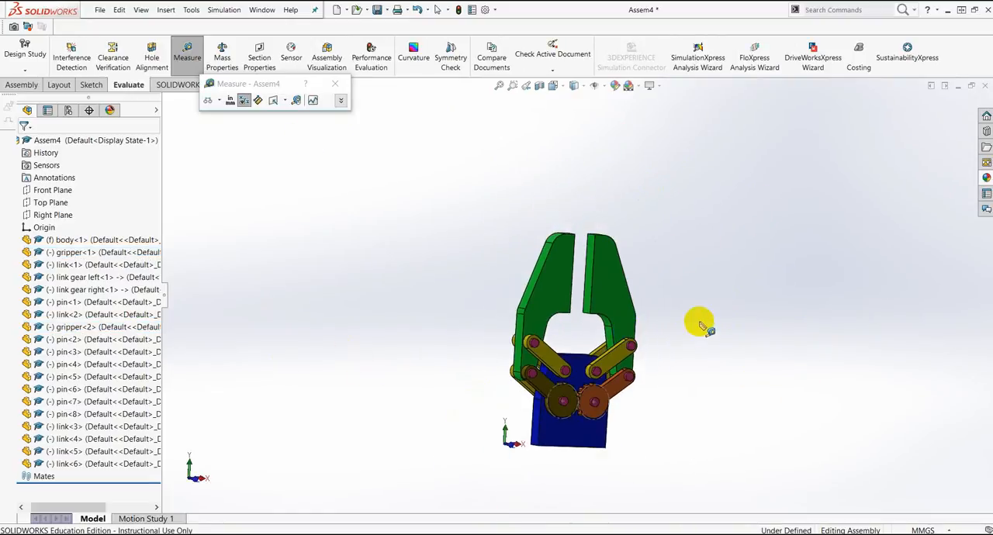
pyautogui.moveTo(700, 323); pyautogui.dragTo(674, 332, button='middle')
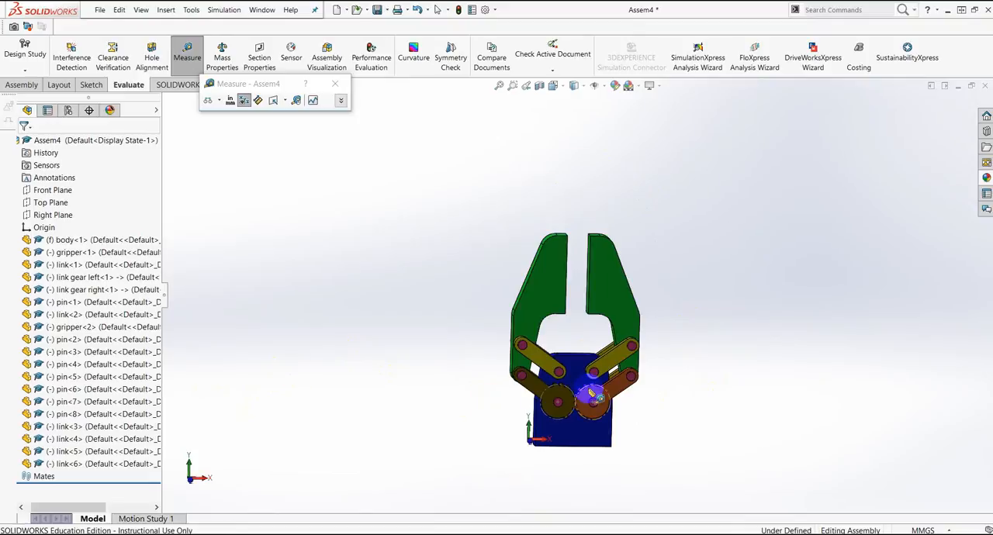
pyautogui.scroll(-2, 570, 399)
pyautogui.scroll(-2, 574, 403)
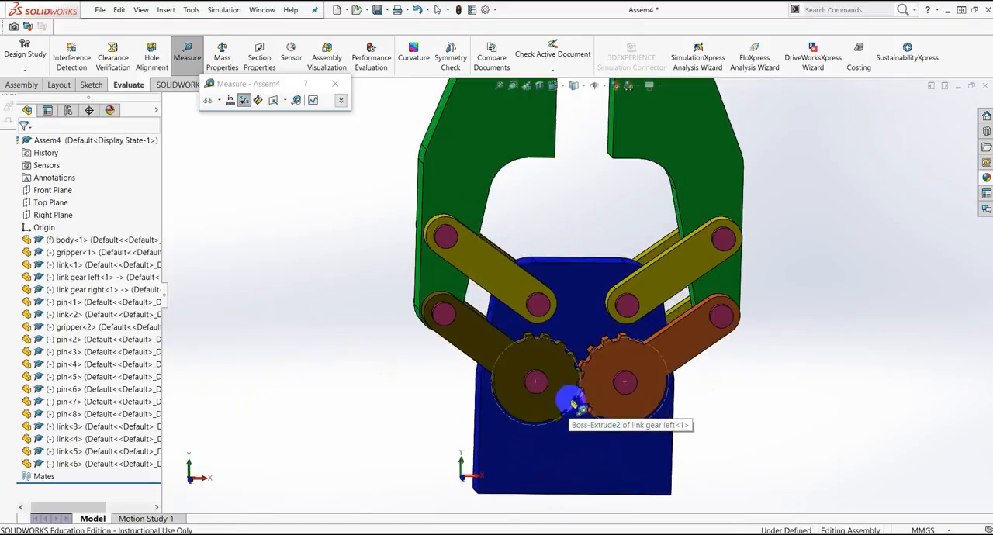
pyautogui.scroll(-2, 611, 373)
pyautogui.scroll(4, 625, 344)
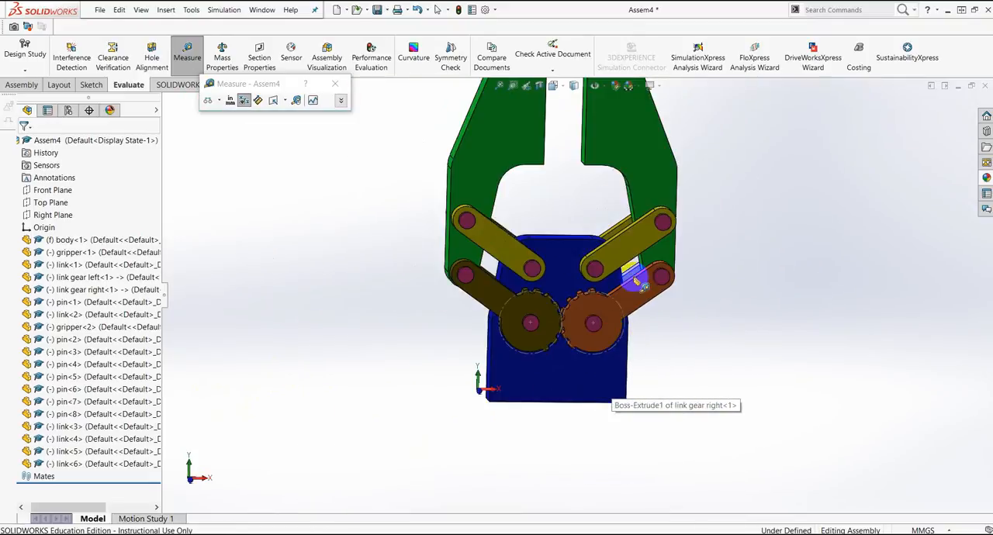
# Step: Measure the pitch circle's diameter on the left link gear and close the Measure tool
pyautogui.scroll(4, 642, 256)
pyautogui.scroll(-3, 590, 194)
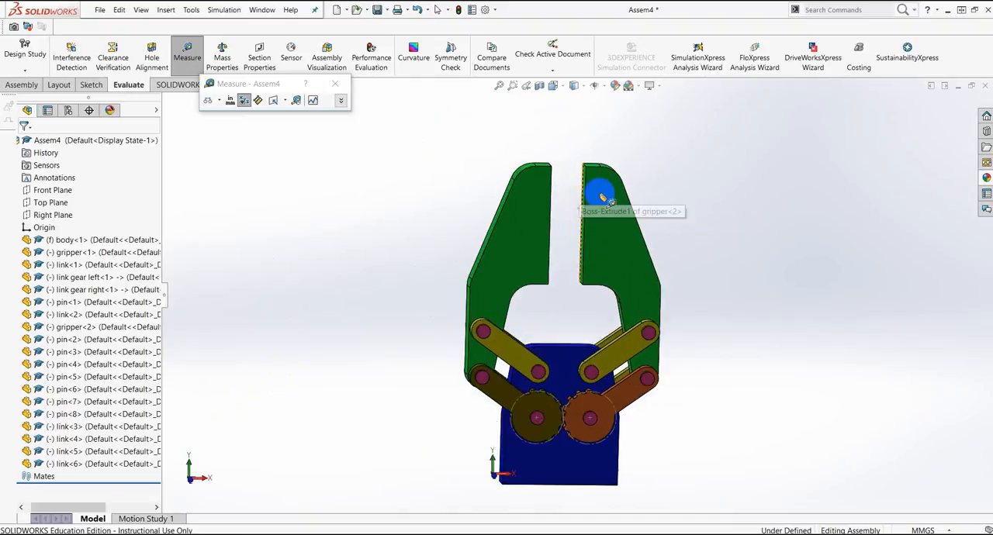
pyautogui.moveTo(675, 204); pyautogui.dragTo(688, 211, button='middle')
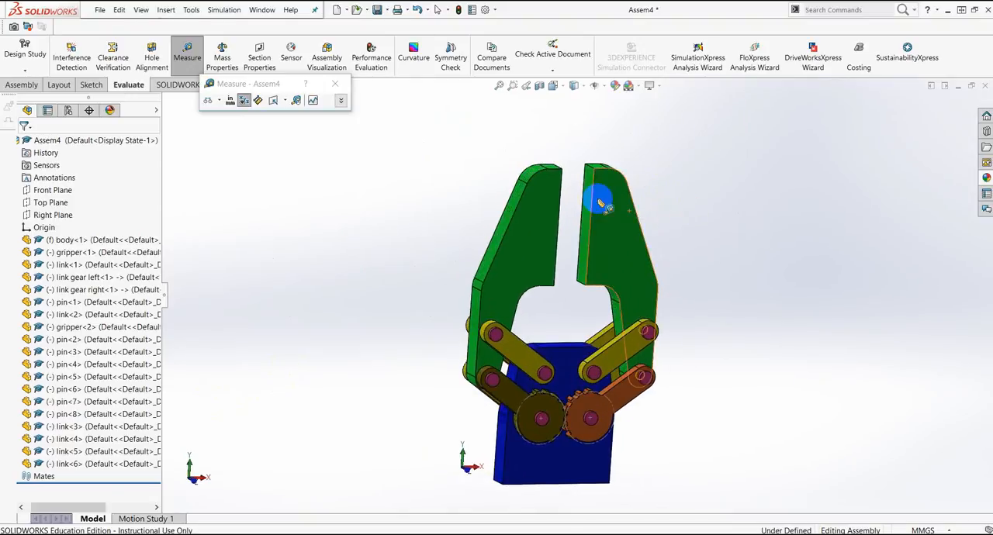
pyautogui.scroll(-3, 594, 410)
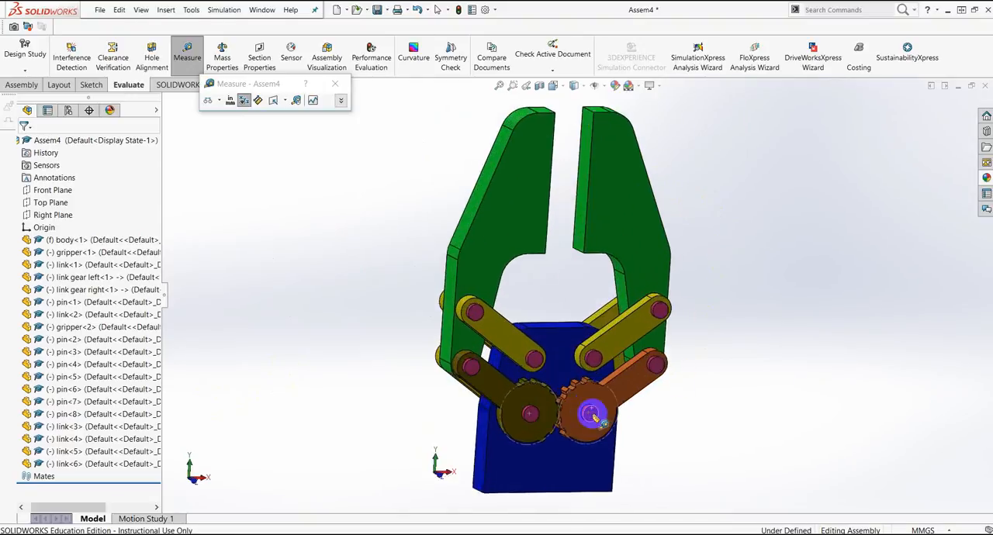
pyautogui.click(463, 382)
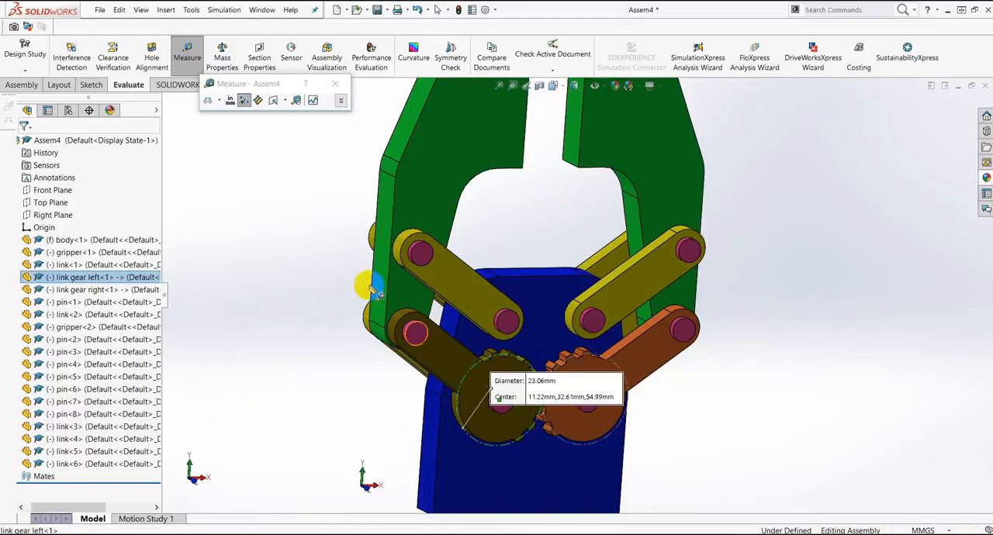
pyautogui.click(334, 83)
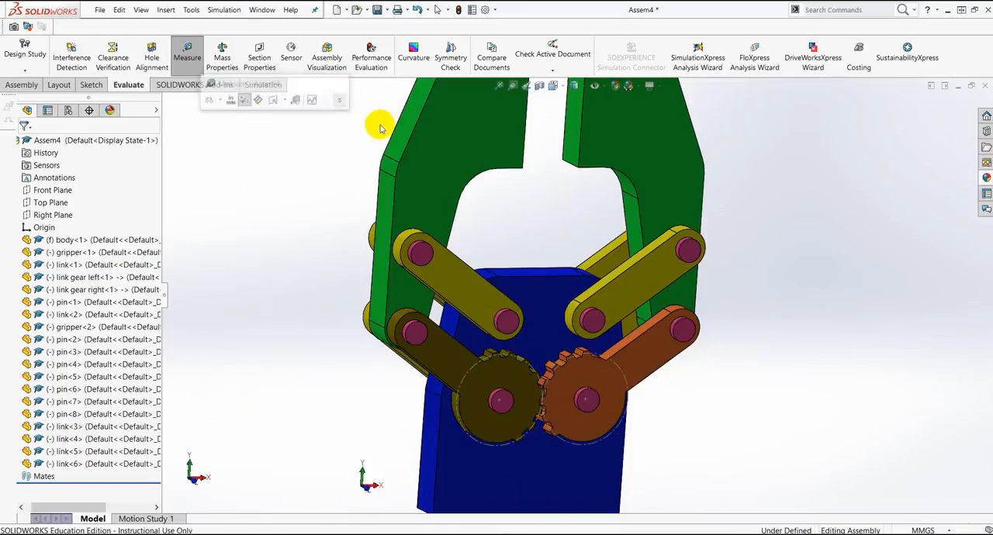
# Step: Hide the pitch-circle sketches on the left and right link gears
pyautogui.click(467, 376)
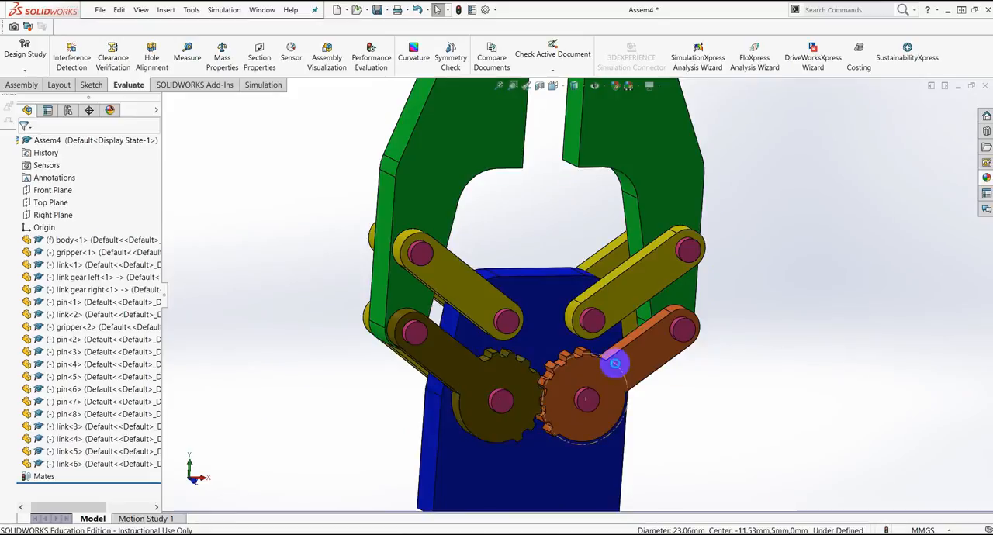
pyautogui.click(620, 366)
pyautogui.click(735, 355)
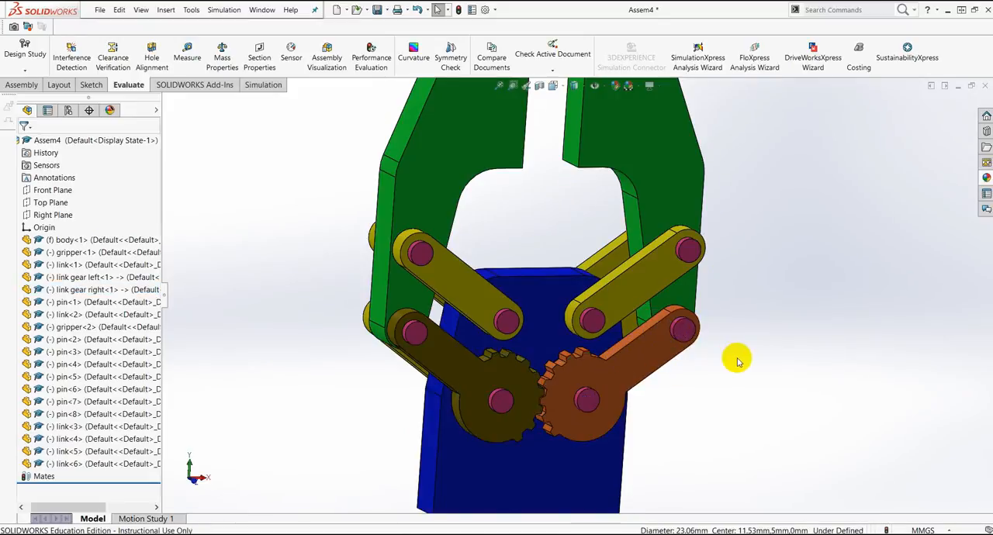
# Step: Open Motion Study 1 and set the assembly's animation duration to 4 seconds
pyautogui.scroll(3, 731, 333)
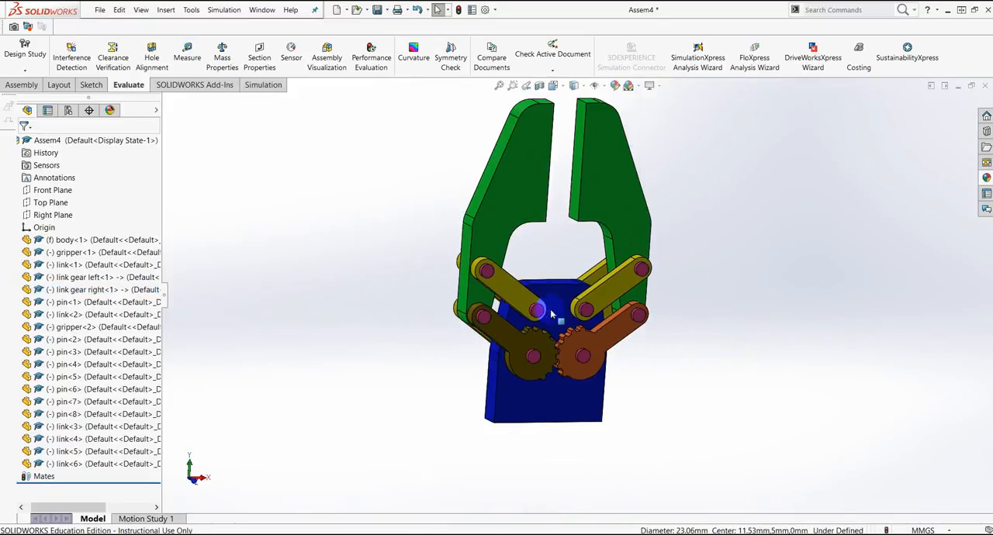
pyautogui.scroll(3, 706, 248)
pyautogui.moveTo(713, 250); pyautogui.dragTo(676, 228, button='middle')
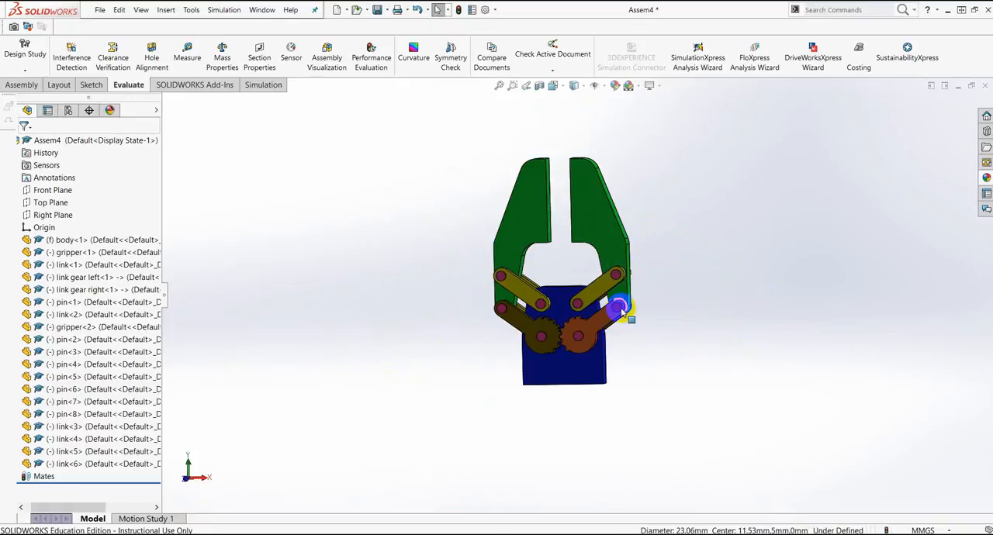
pyautogui.scroll(-2, 595, 203)
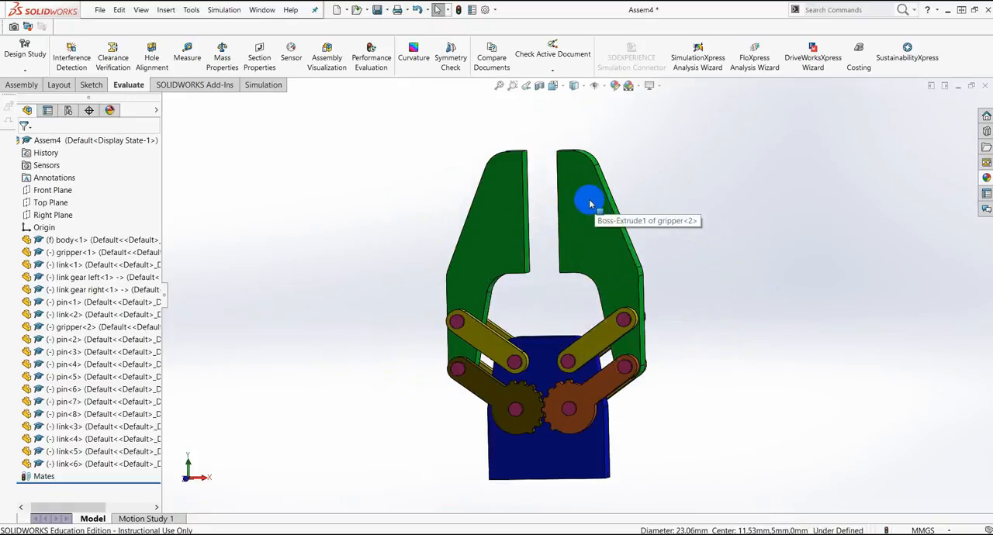
pyautogui.click(594, 207)
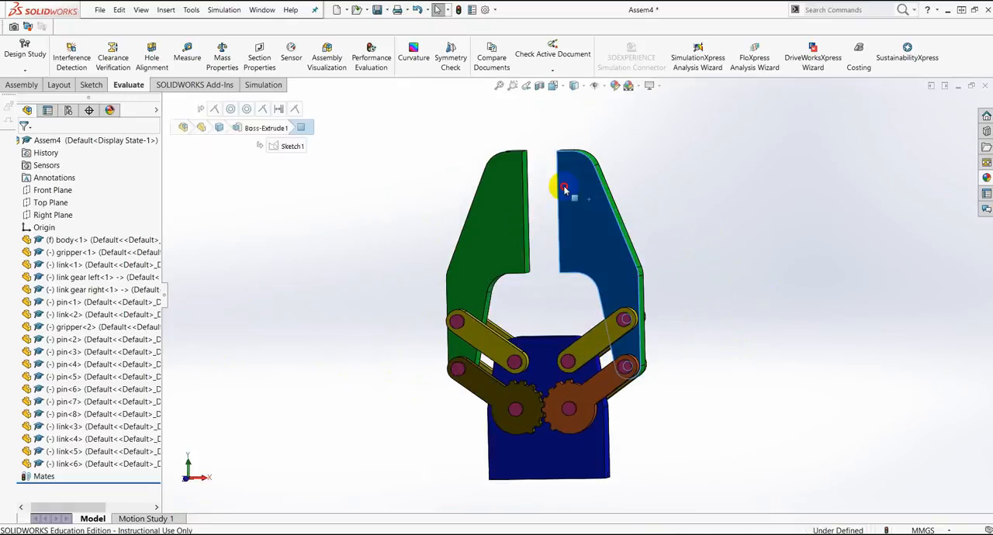
pyautogui.click(686, 202)
pyautogui.click(165, 518)
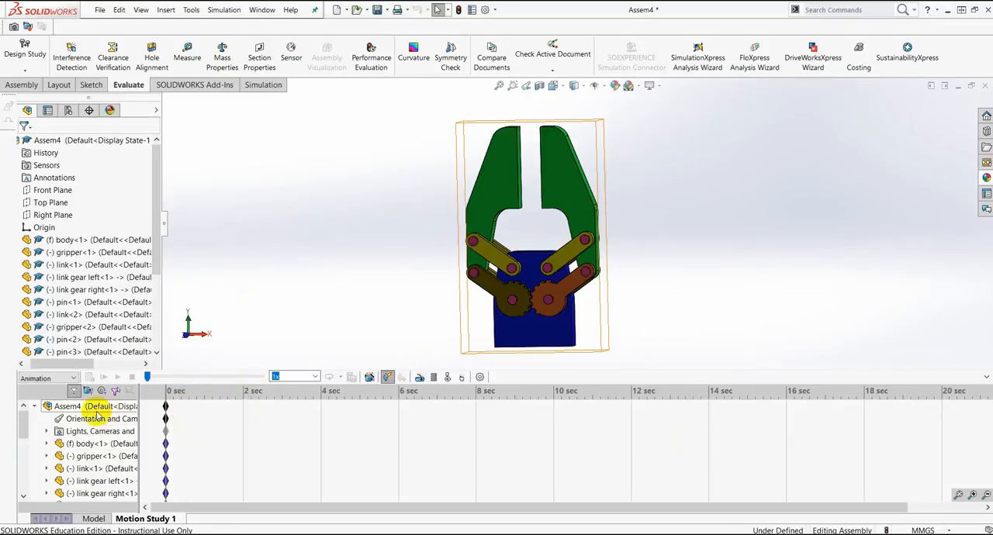
pyautogui.moveTo(169, 405); pyautogui.dragTo(321, 409)
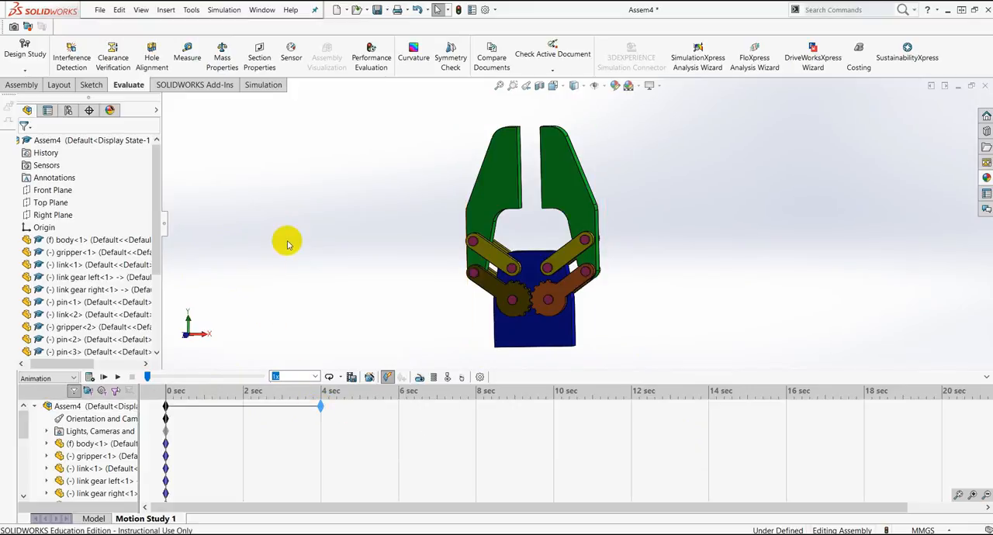
# Step: Add a rotary motor on the front face of the right link gear with a constant speed of 1 RPM
pyautogui.click(420, 379)
pyautogui.scroll(-2, 522, 268)
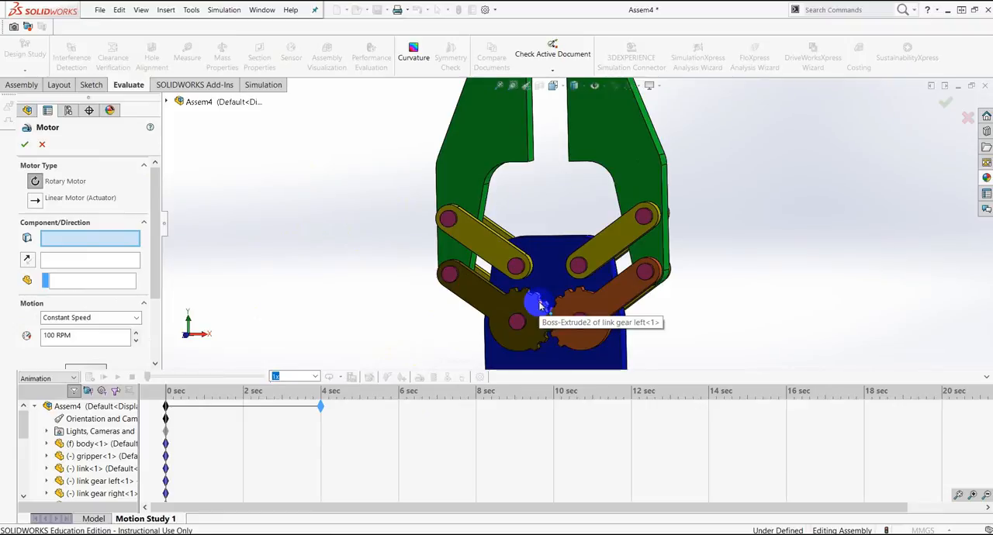
pyautogui.scroll(-3, 543, 304)
pyautogui.click(638, 204)
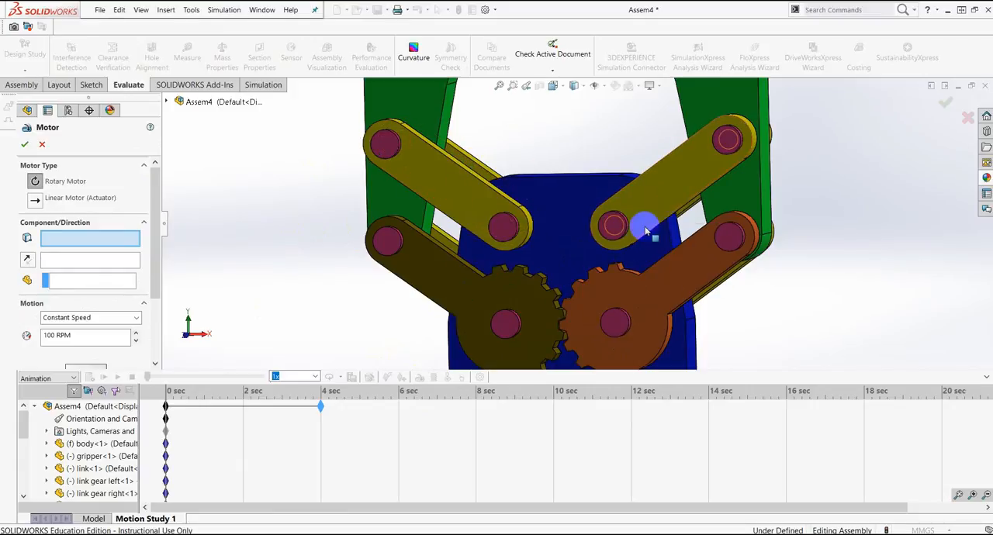
pyautogui.scroll(3, 609, 239)
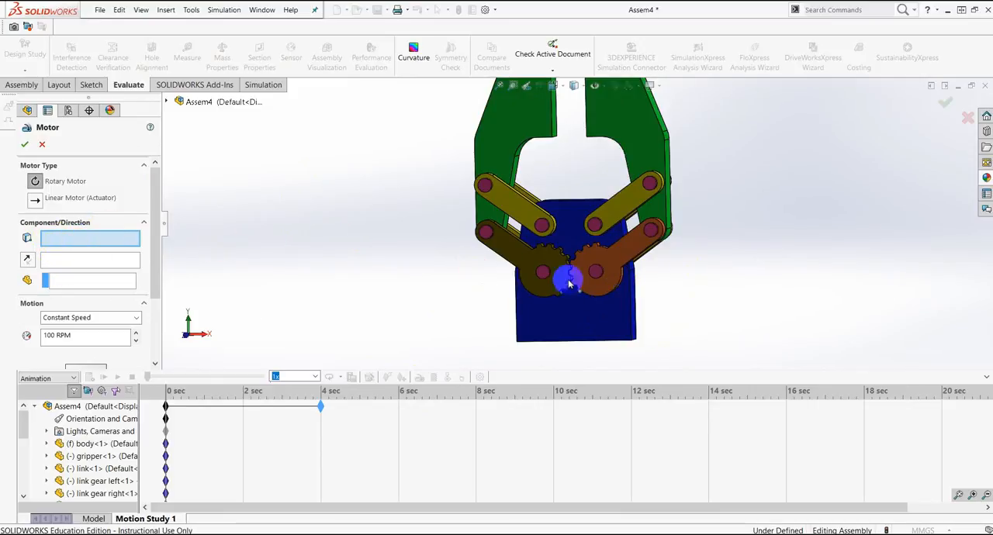
pyautogui.scroll(-3, 598, 270)
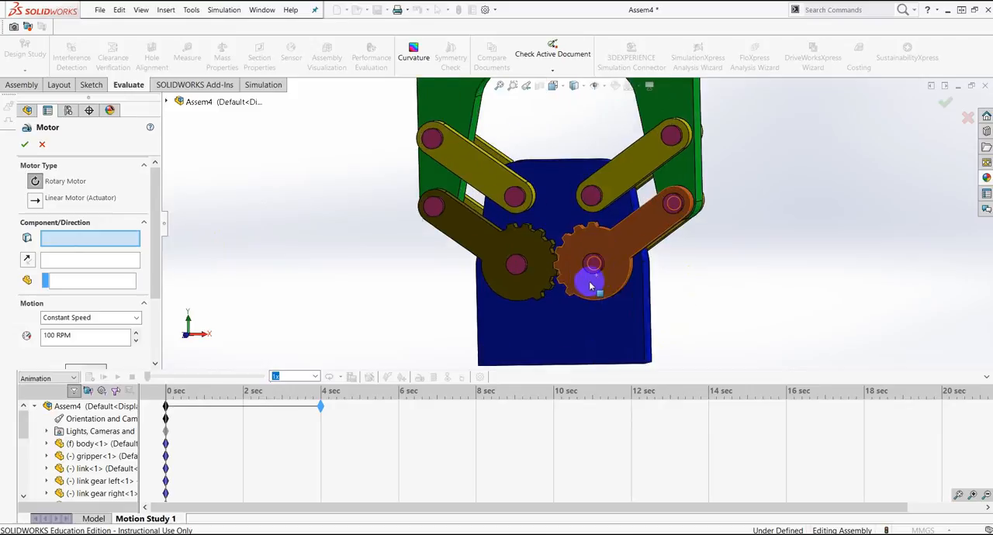
pyautogui.scroll(-2, 591, 285)
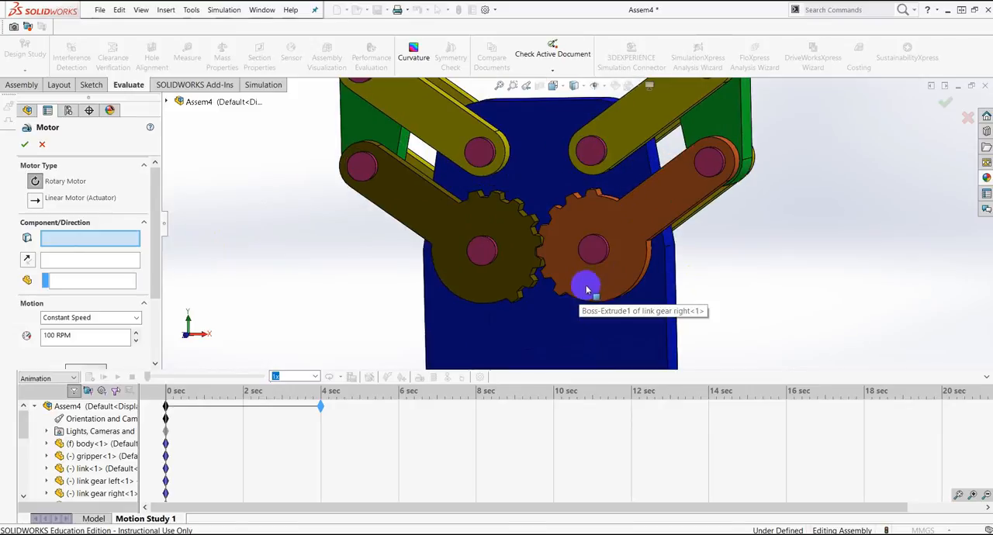
pyautogui.click(629, 221)
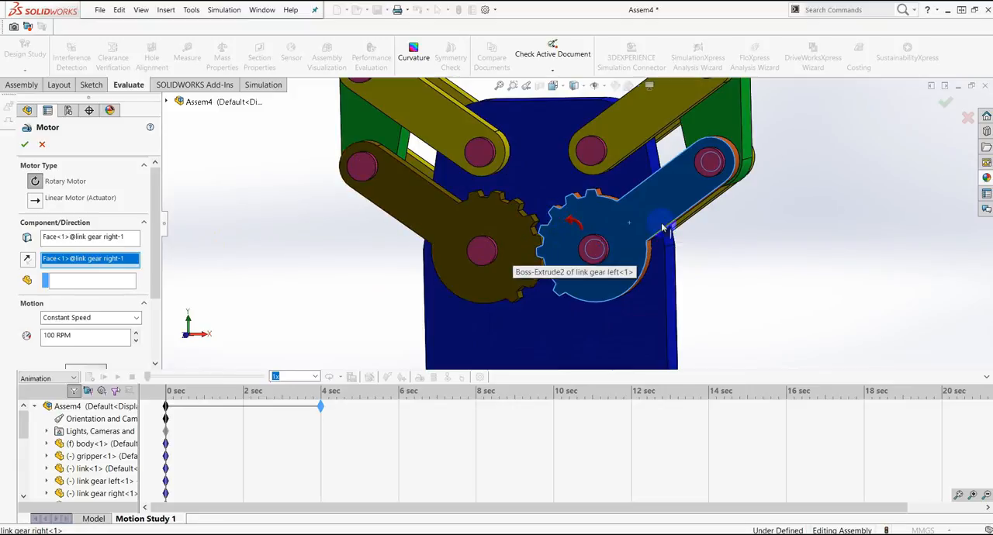
pyautogui.scroll(5, 603, 225)
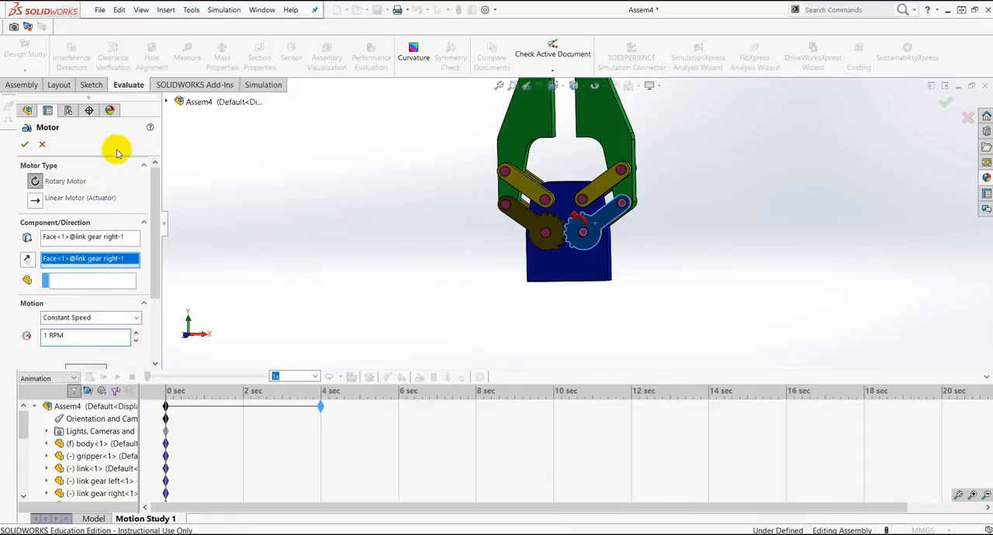
pyautogui.click(26, 146)
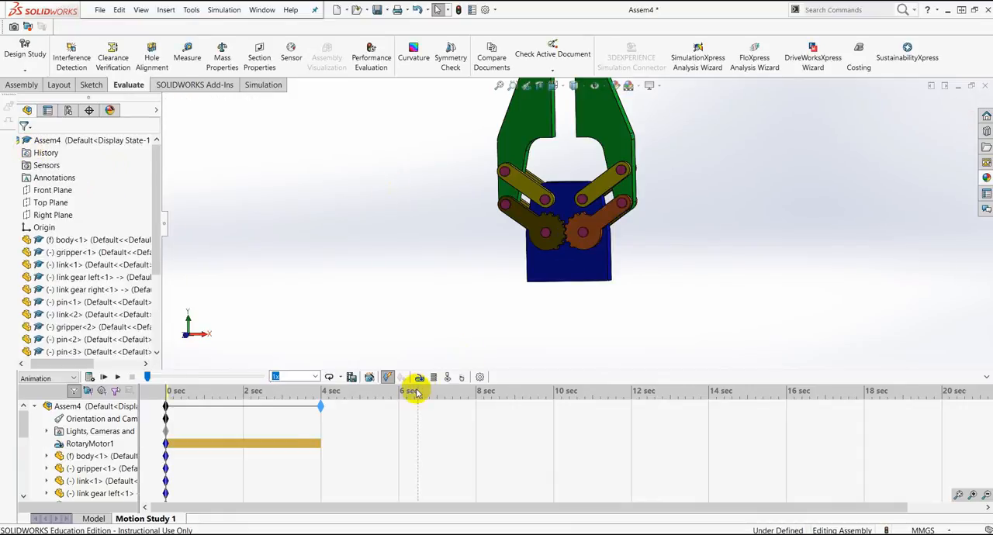
# Step: Calculate the motion study and stop its playback
pyautogui.click(89, 378)
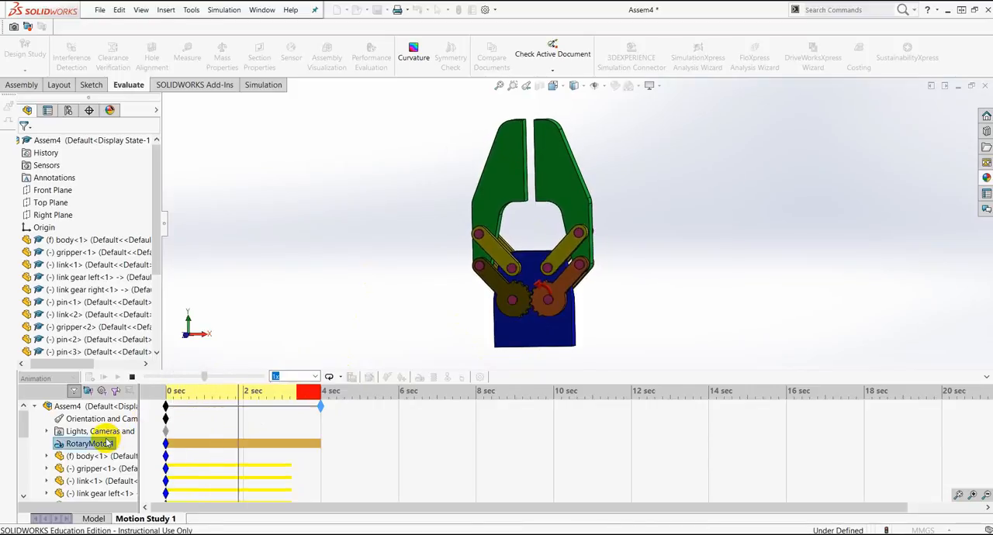
pyautogui.click(132, 377)
# Step: Review the settings of RotaryMotor1 and accept them
pyautogui.rightClick(98, 447)
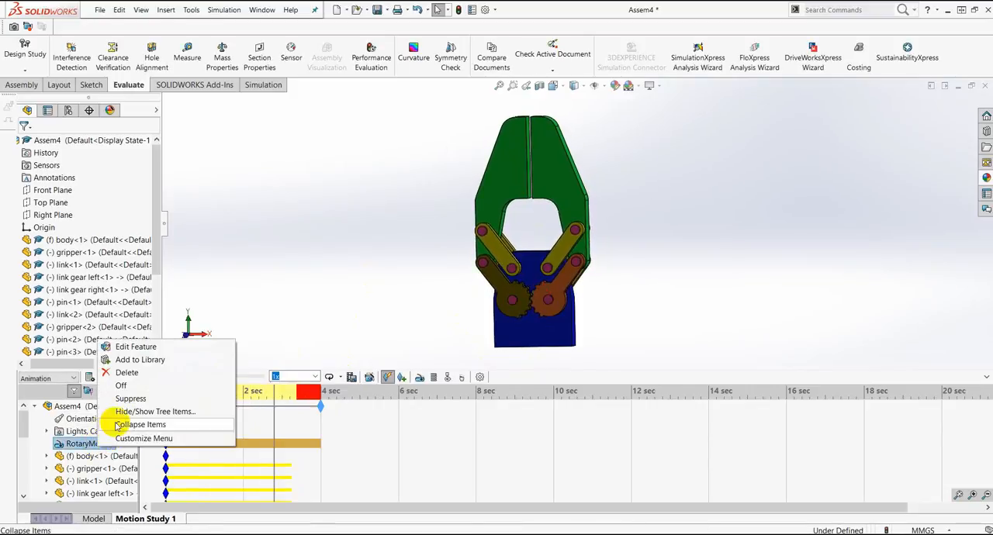
pyautogui.click(132, 346)
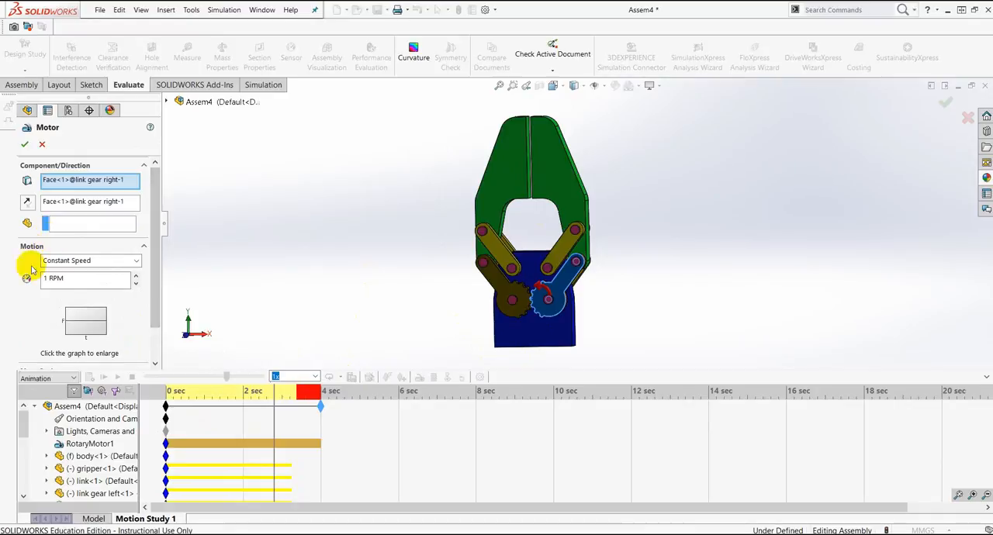
pyautogui.click(24, 145)
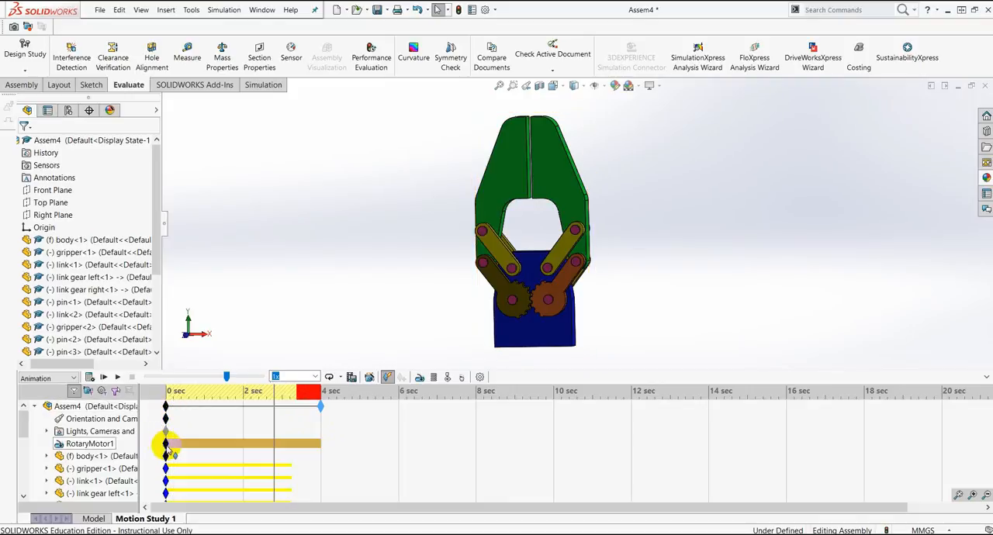
pyautogui.moveTo(173, 449); pyautogui.dragTo(273, 445)
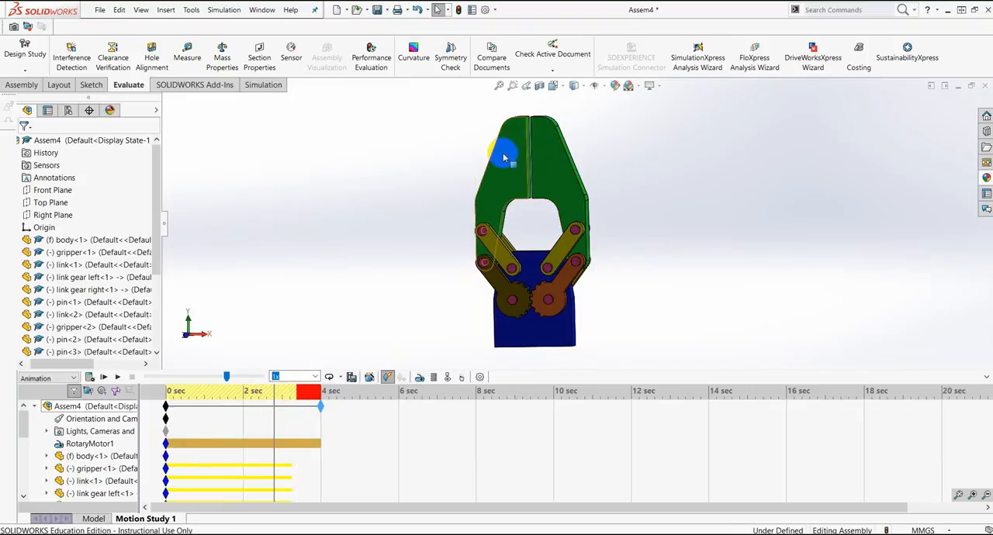
pyautogui.moveTo(531, 159); pyautogui.dragTo(546, 152)
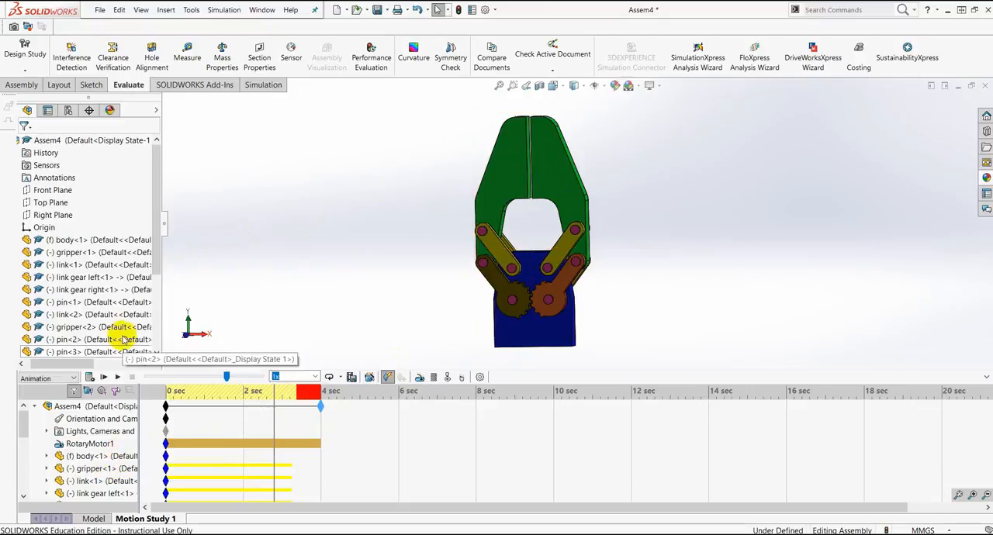
pyautogui.moveTo(160, 250); pyautogui.dragTo(157, 338)
pyautogui.click(320, 404)
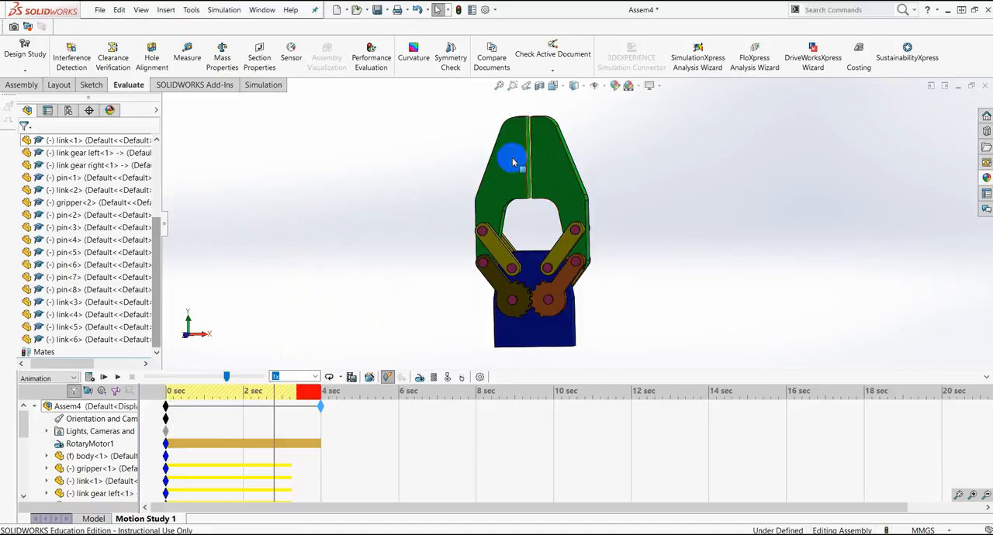
pyautogui.scroll(-3, 543, 160)
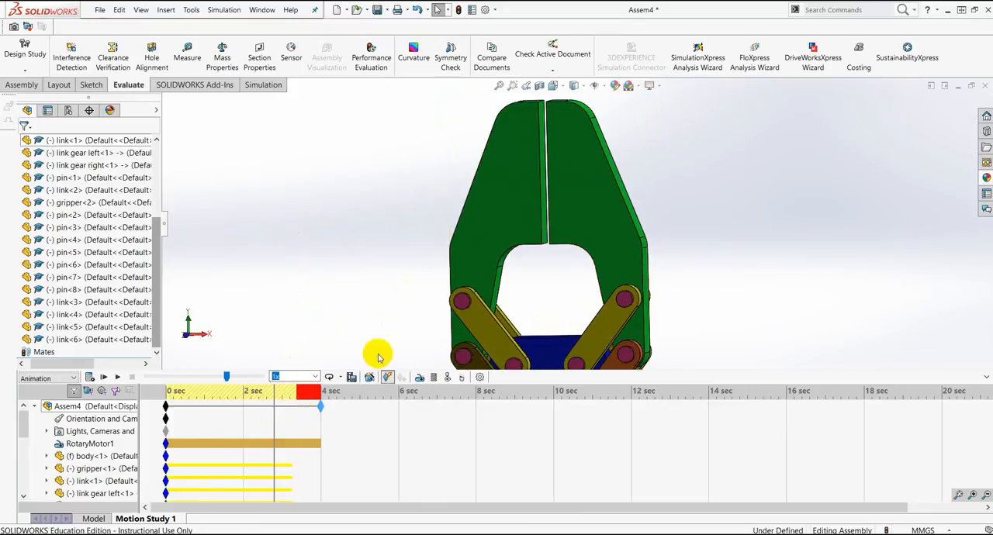
pyautogui.scroll(3, 589, 299)
pyautogui.scroll(3, 589, 295)
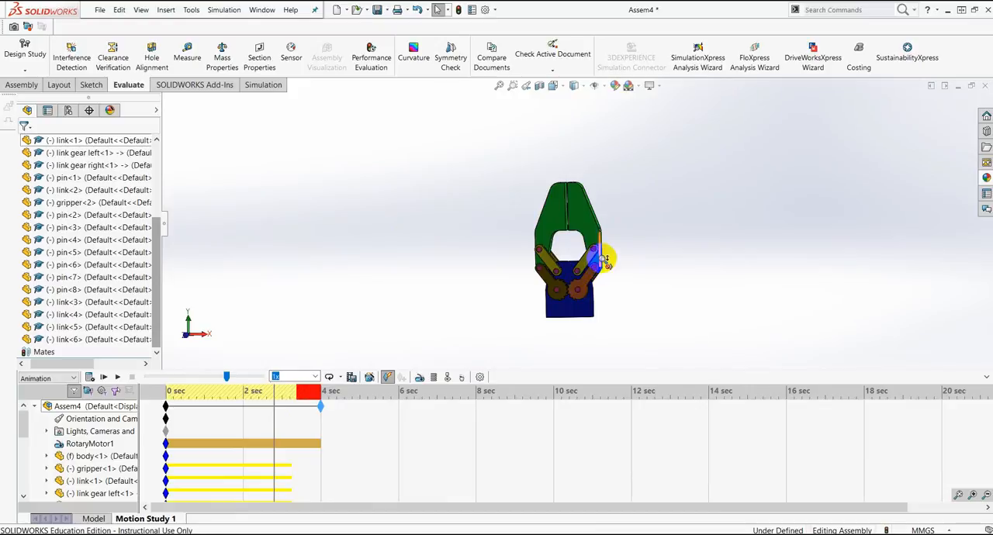
pyautogui.scroll(-2, 605, 261)
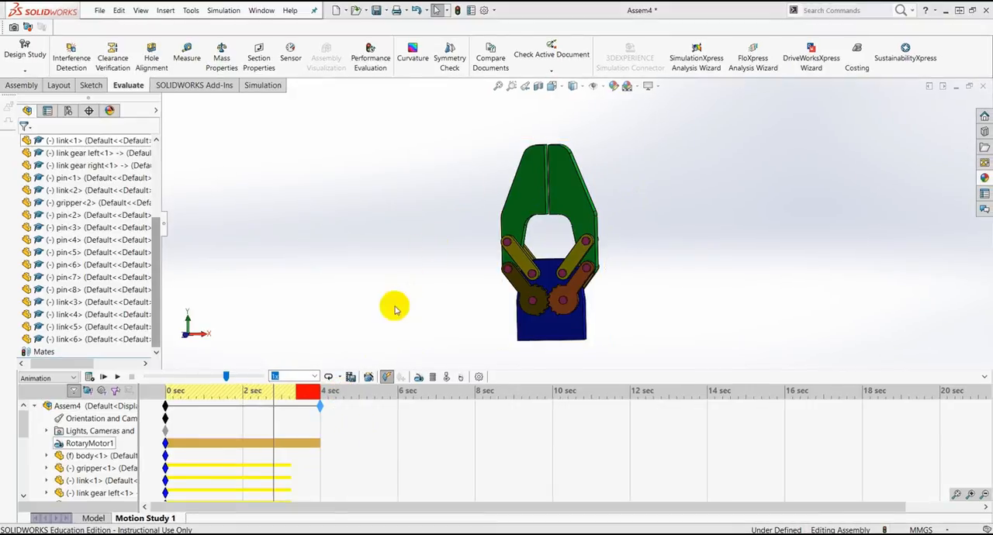
# Step: Save the entire animation as the AVI file Assem4 with a 4:3 aspect ratio, compressed with the Intel IYUV codec
pyautogui.click(350, 377)
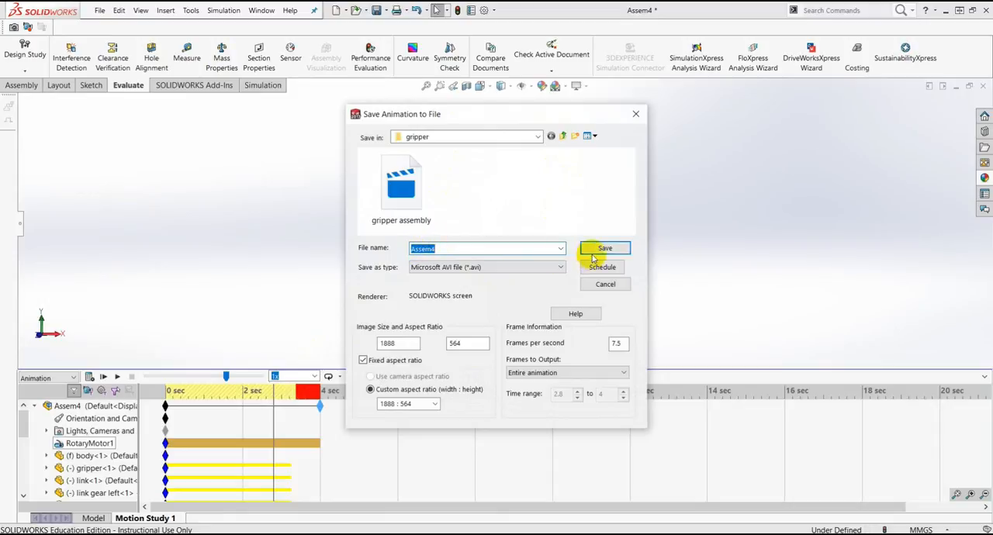
pyautogui.click(435, 404)
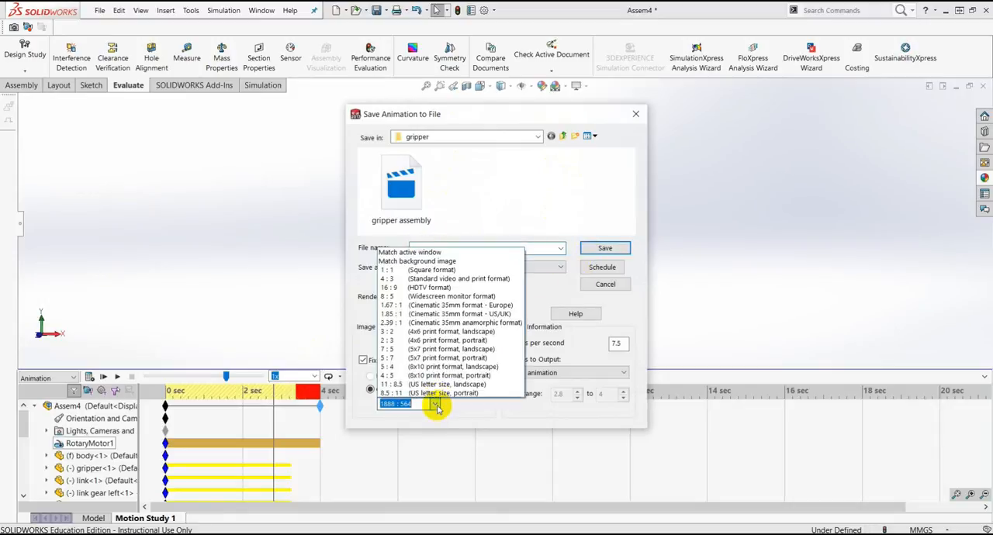
pyautogui.click(396, 279)
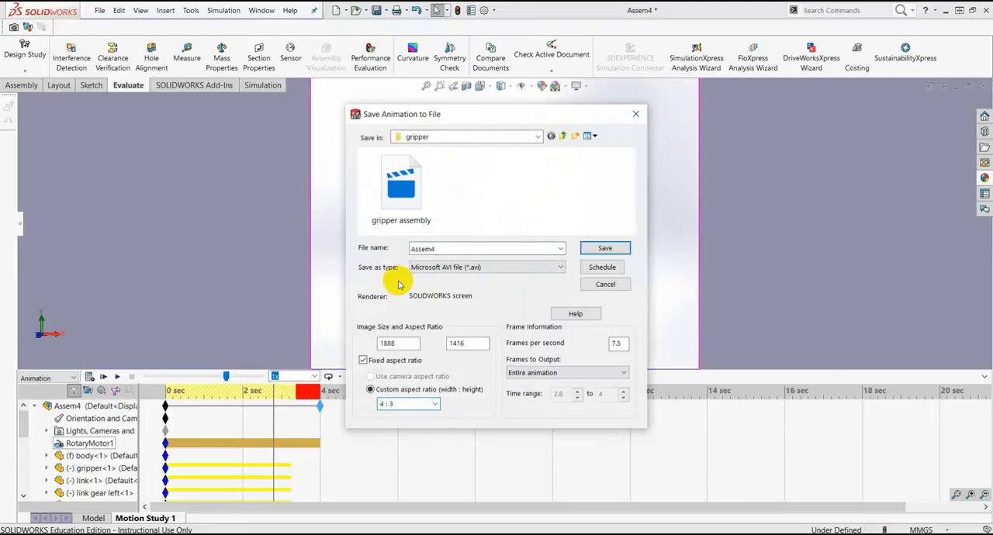
pyautogui.moveTo(520, 114); pyautogui.dragTo(587, 91)
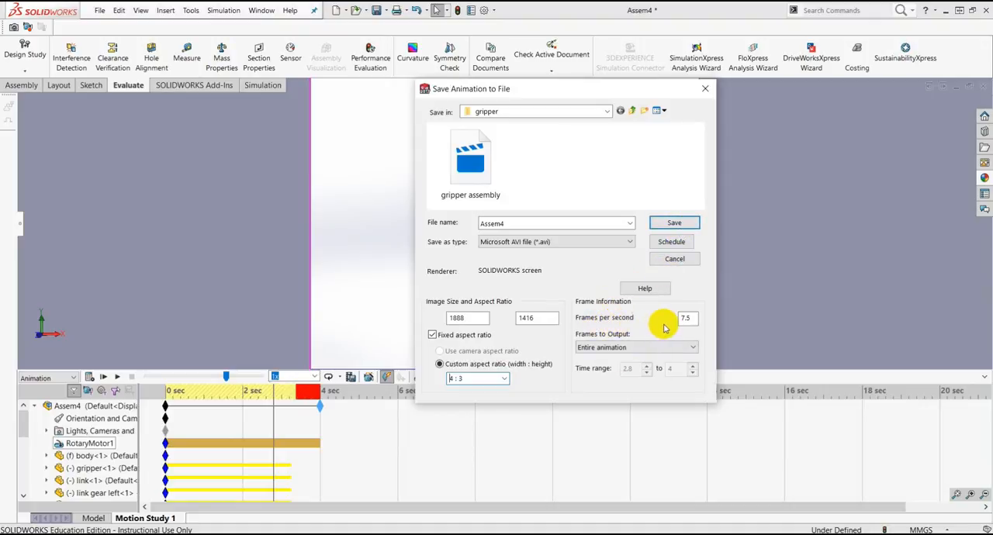
pyautogui.click(631, 242)
pyautogui.click(628, 240)
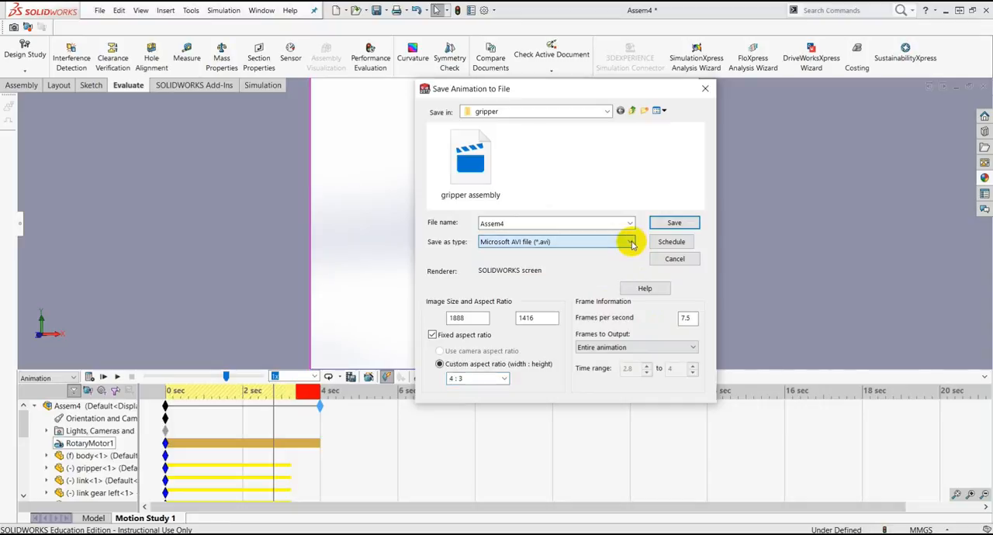
pyautogui.click(674, 224)
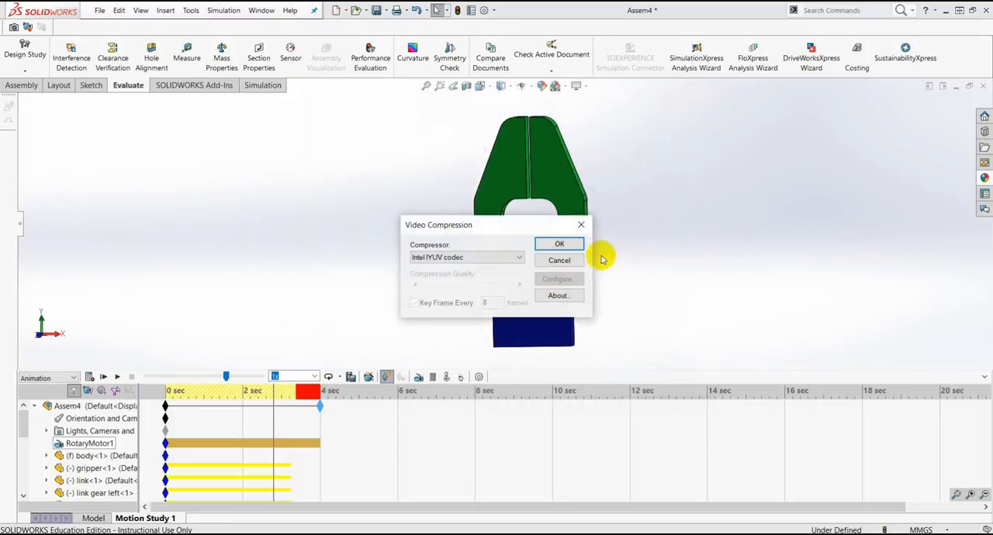
pyautogui.click(562, 245)
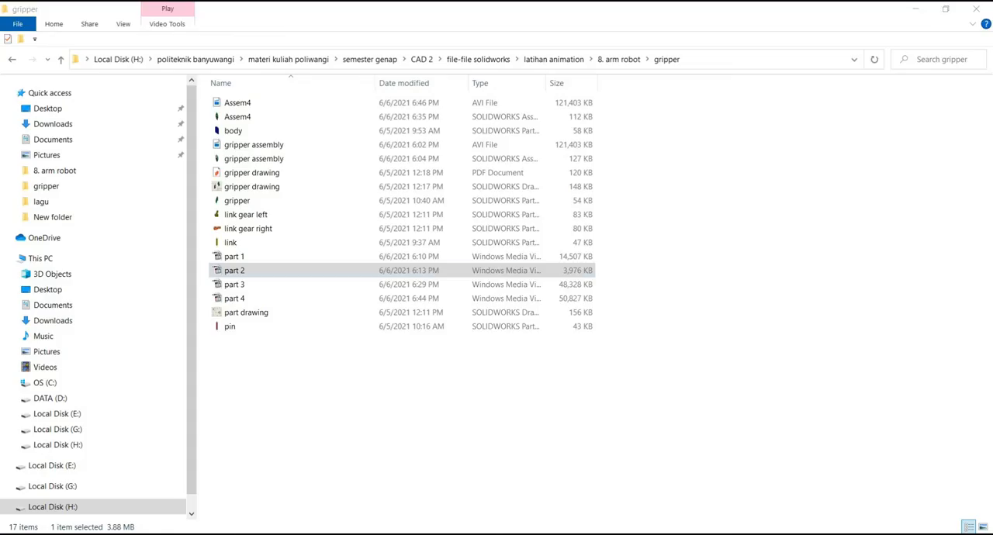
# Step: Play the exported Assem4 AVI video from the gripper folder in File Explorer and close the player
pyautogui.doubleClick(258, 104)
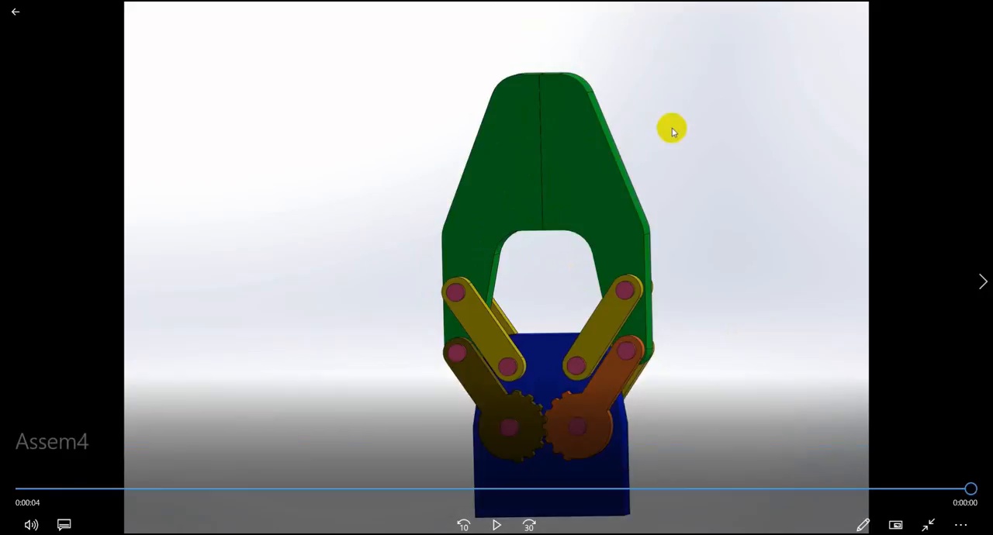
pyautogui.click(982, 7)
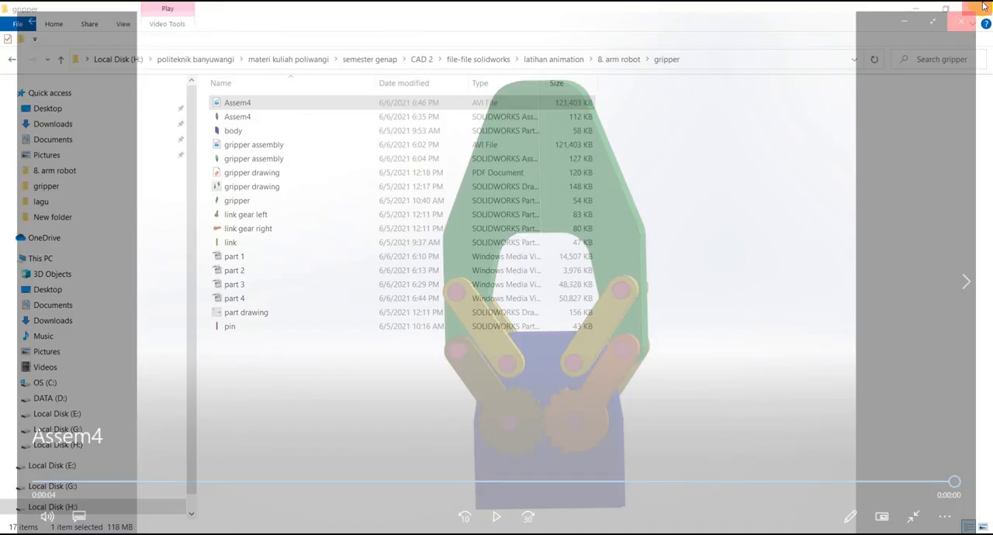